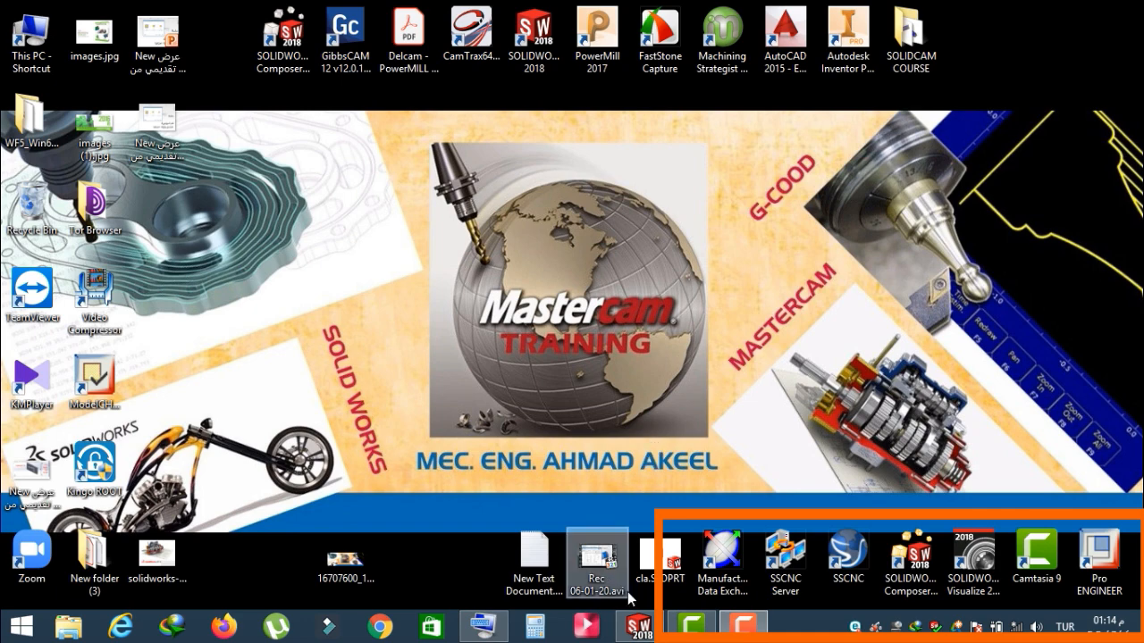
Switch to SOLIDWORKS 2018 and create a new part document.
click(640, 629)
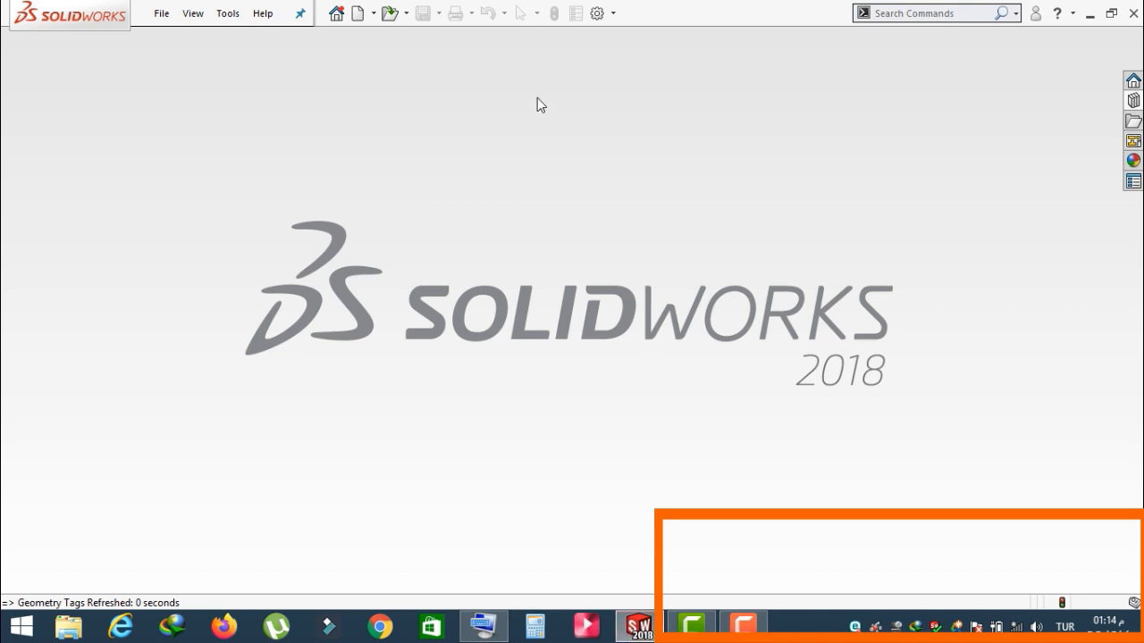
click(360, 16)
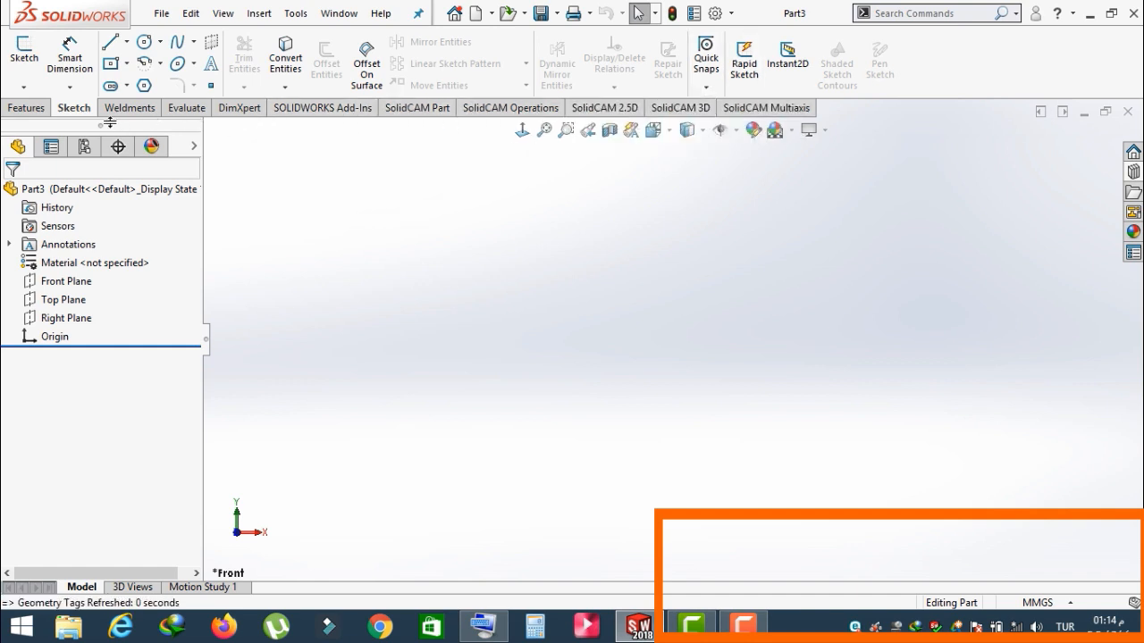
Add the Surfaces tool set to the CommandManager and bring up its commands.
right_click(319, 113)
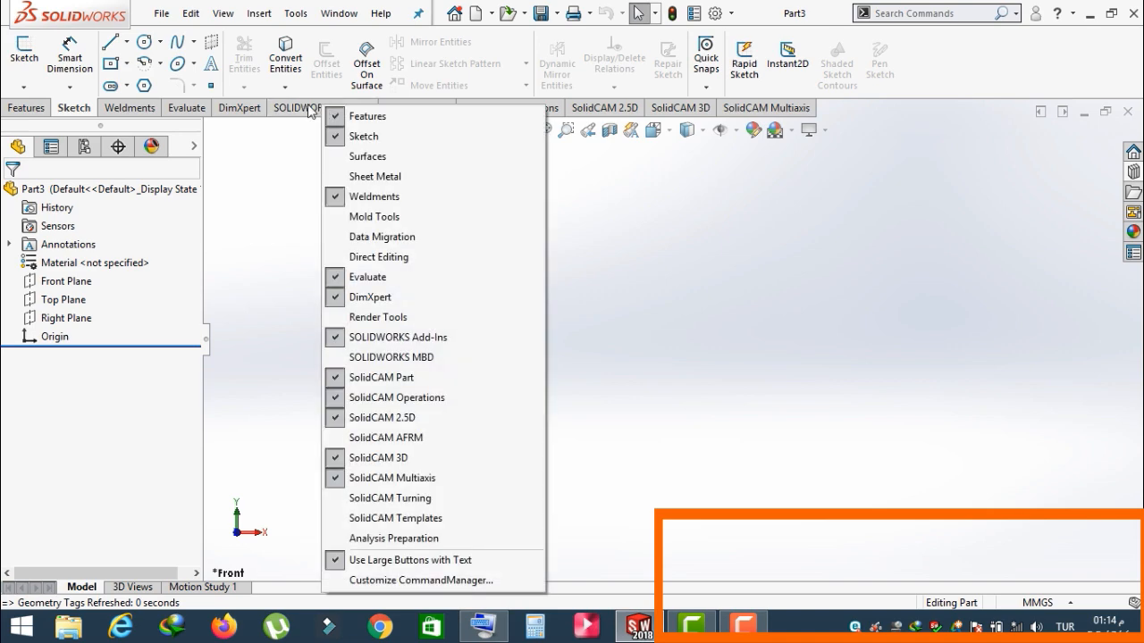
right_click(301, 108)
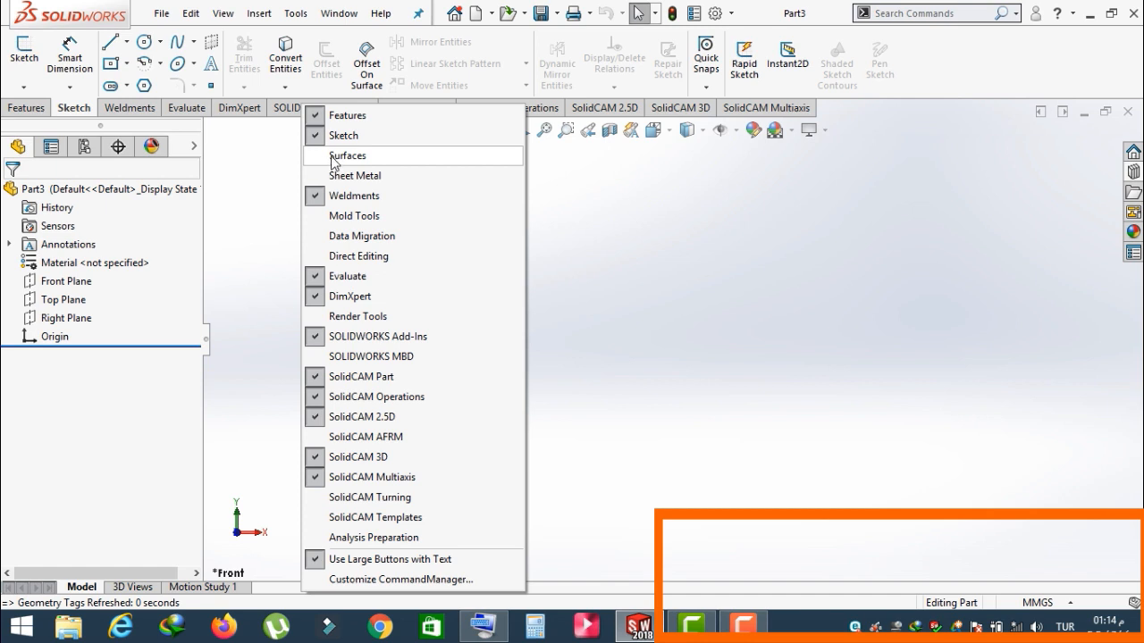
click(331, 161)
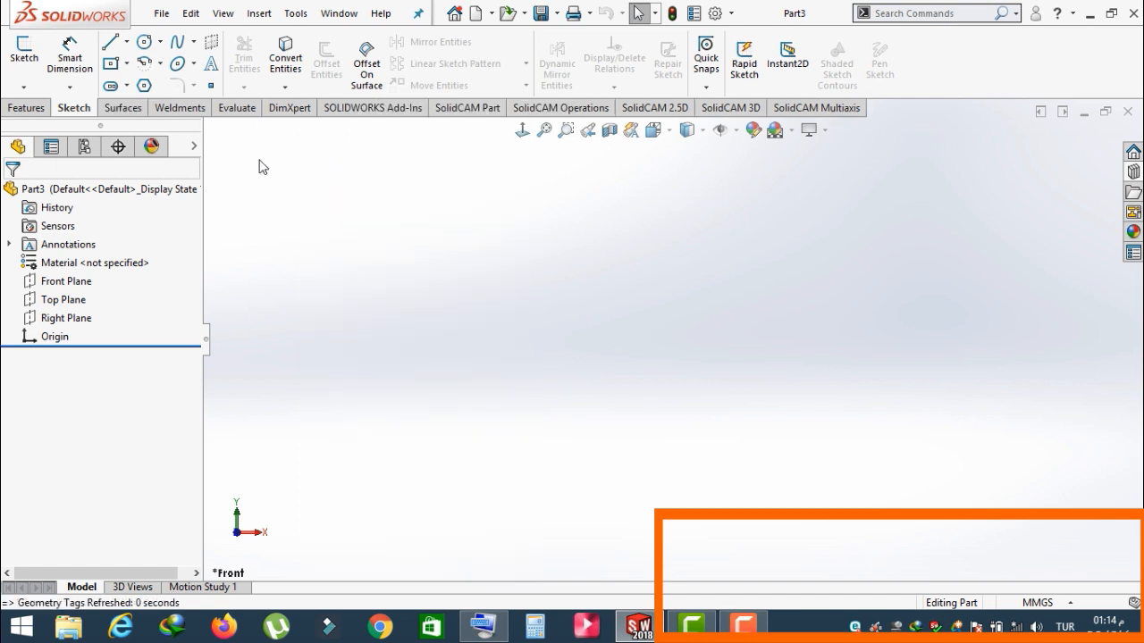
click(121, 109)
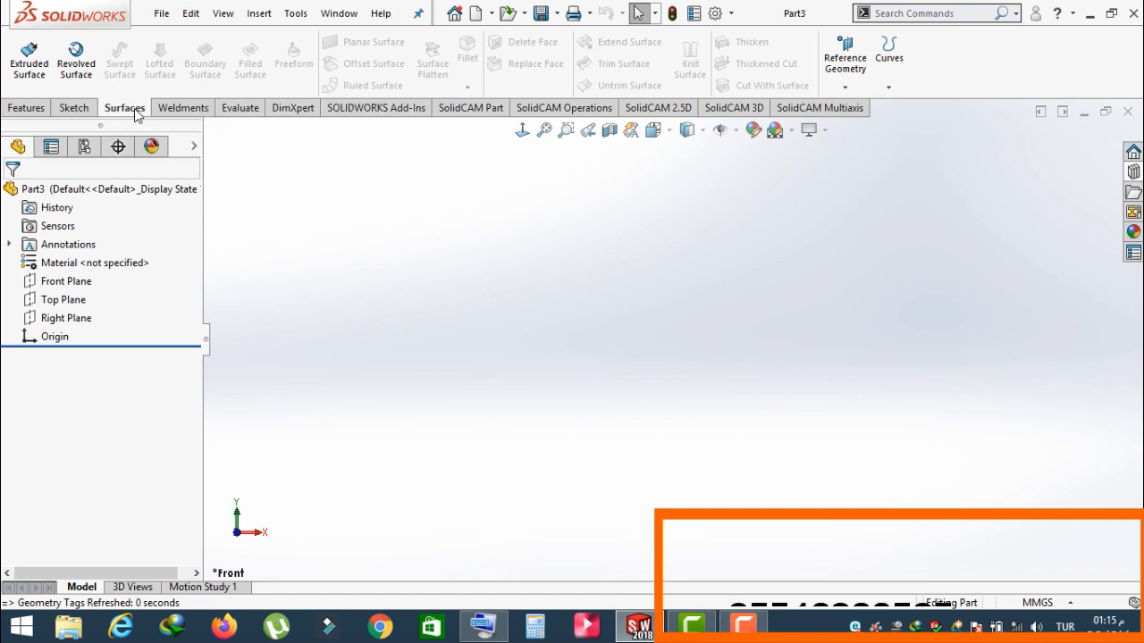
click(74, 108)
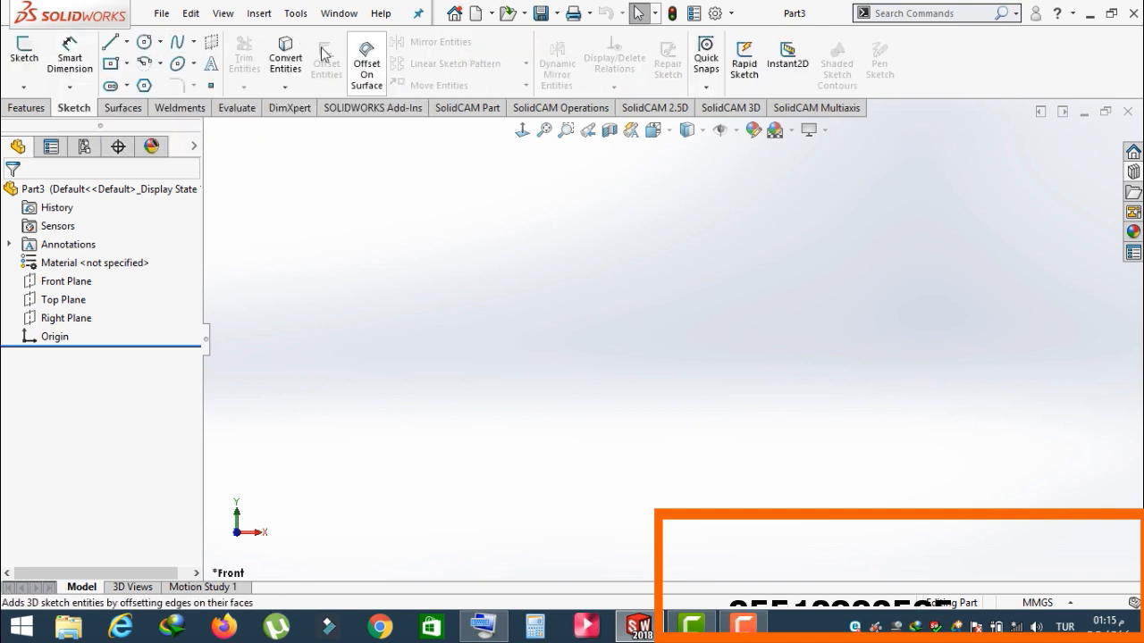
click(27, 108)
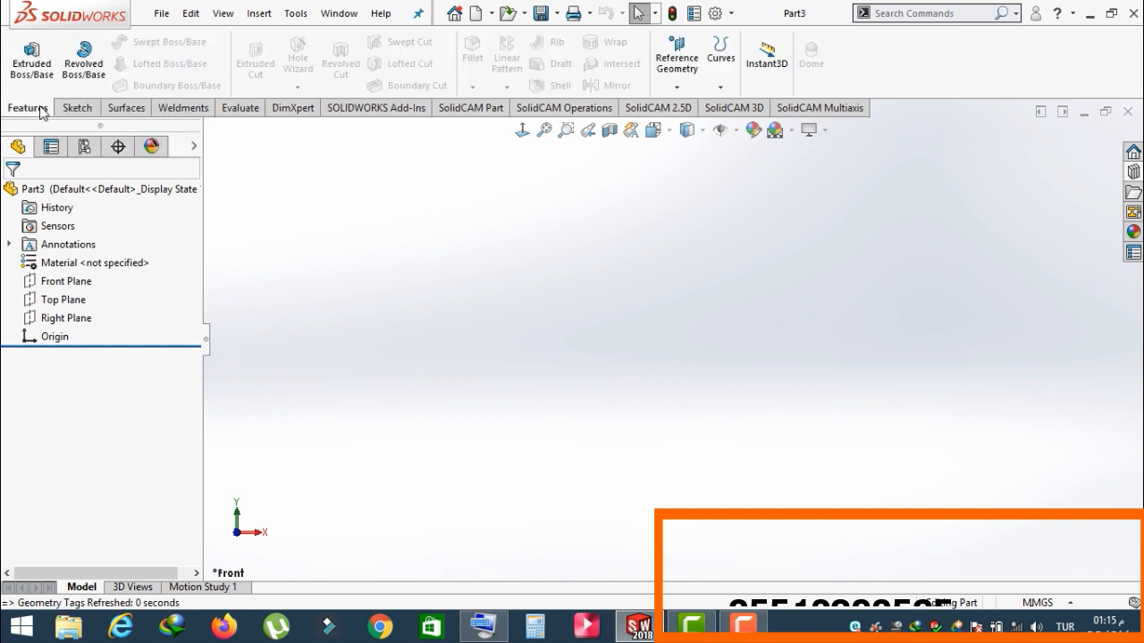
click(127, 108)
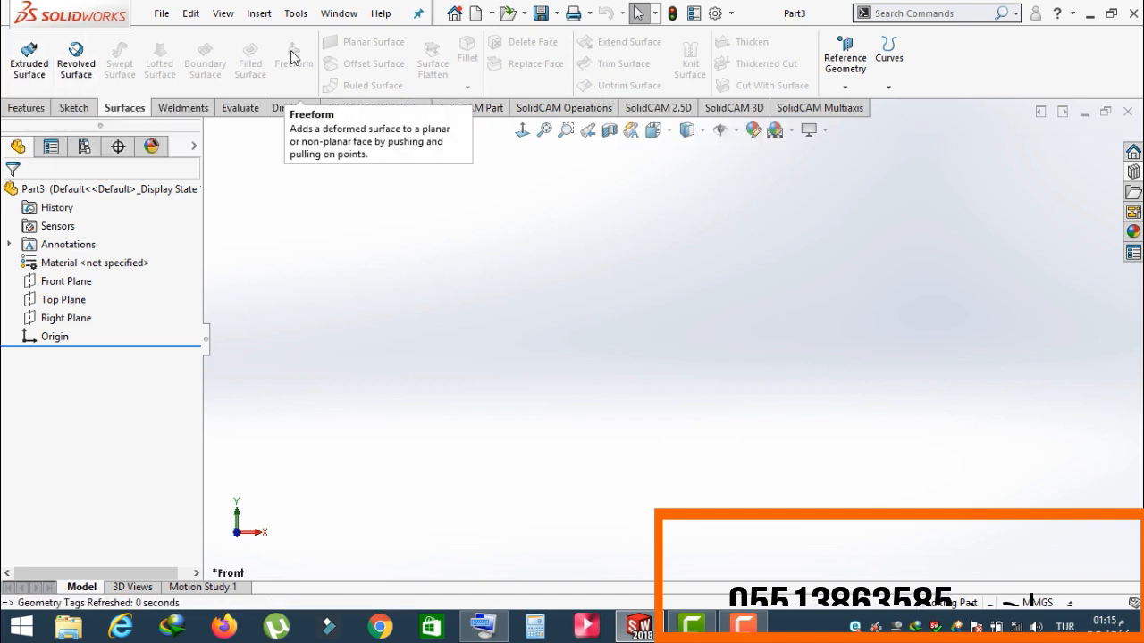
click(26, 107)
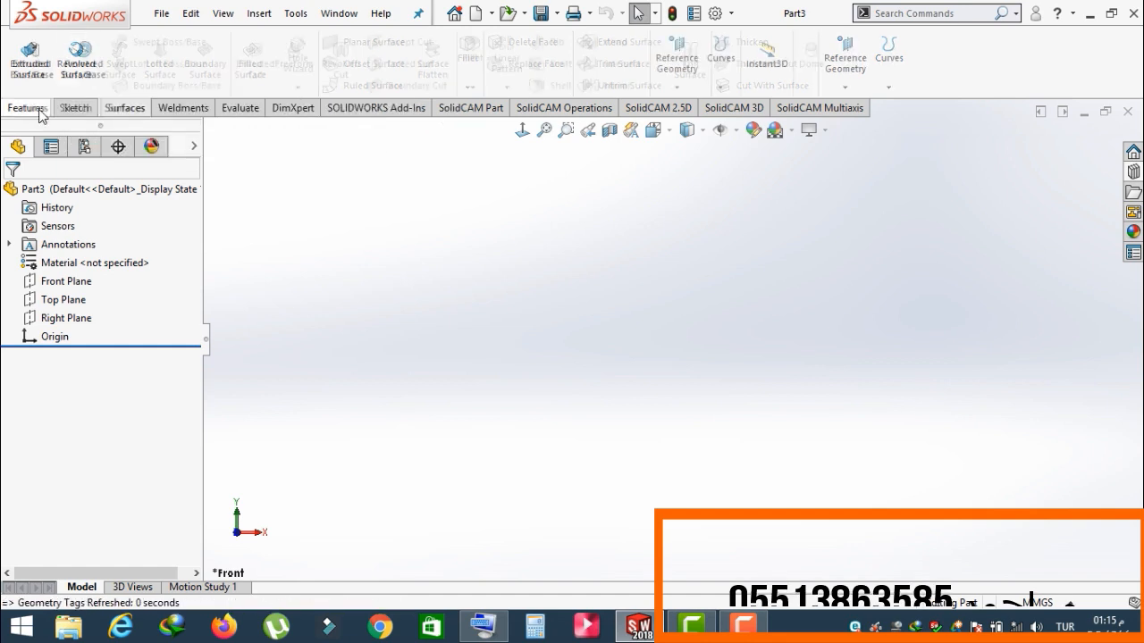
click(148, 111)
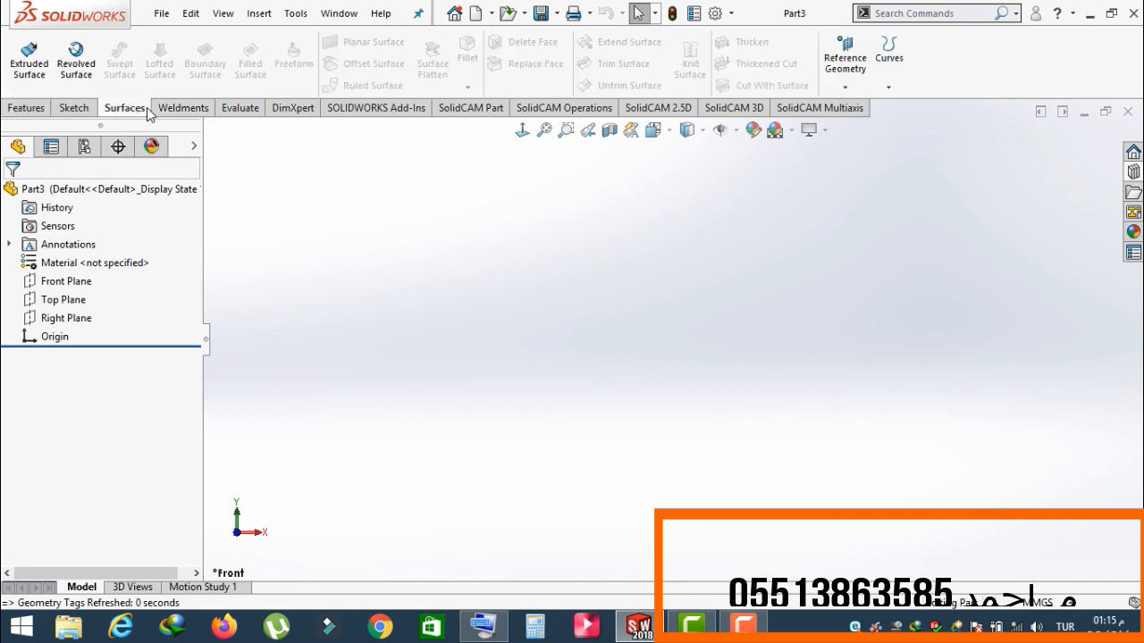
Sketch an open five-point wavy spline on the Front Plane, running from the origin about 98 mm in the negative X direction.
click(67, 288)
click(130, 258)
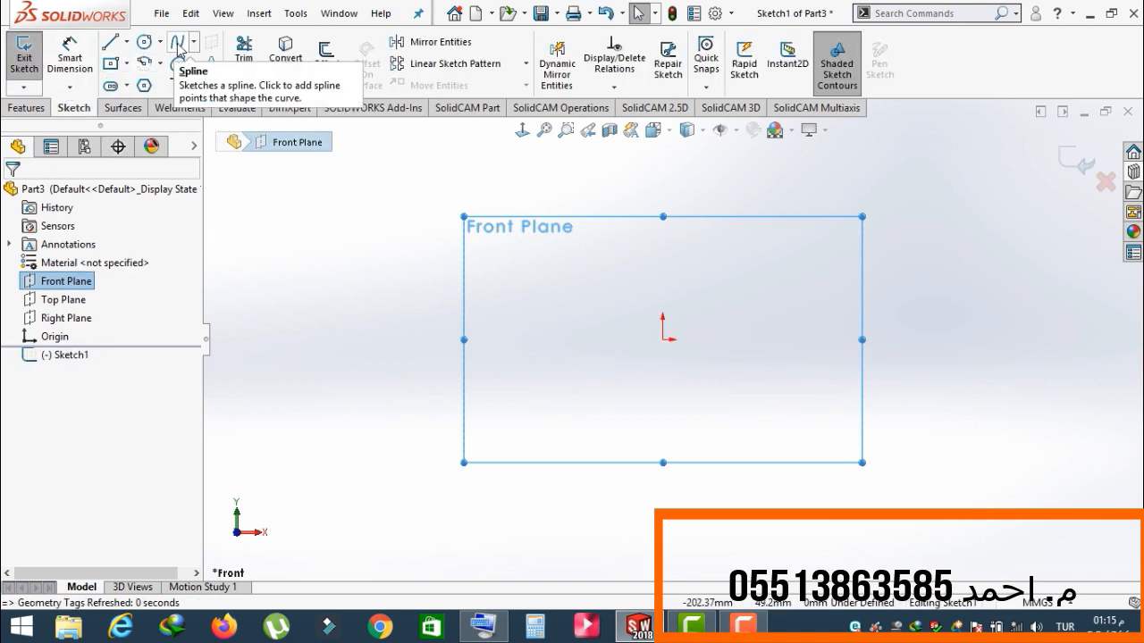
click(179, 51)
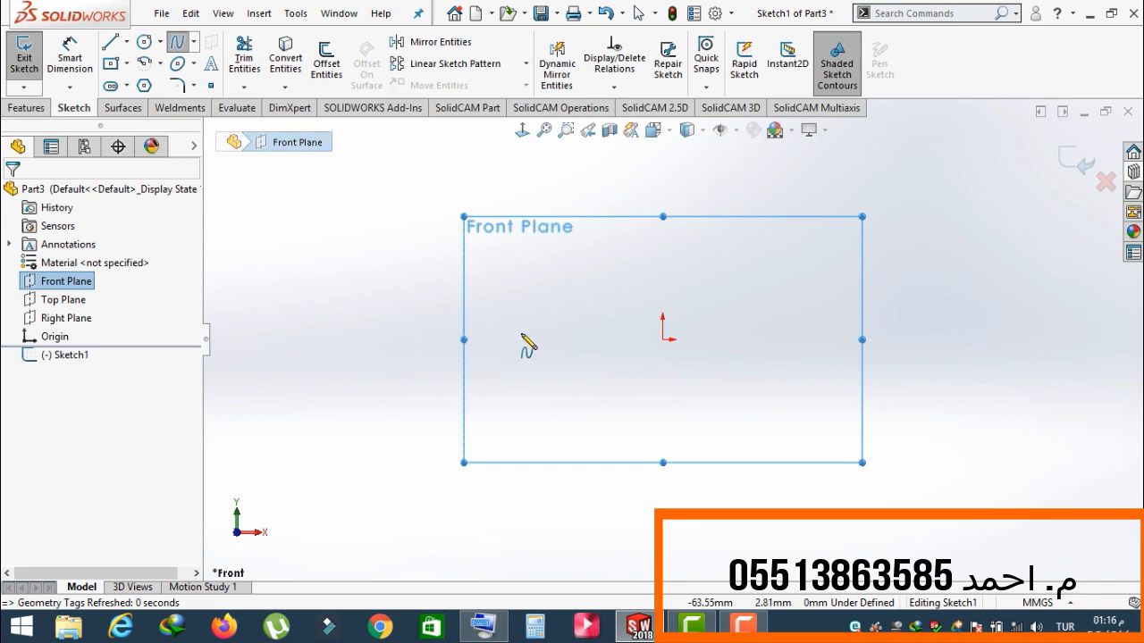
click(662, 340)
click(606, 281)
click(546, 330)
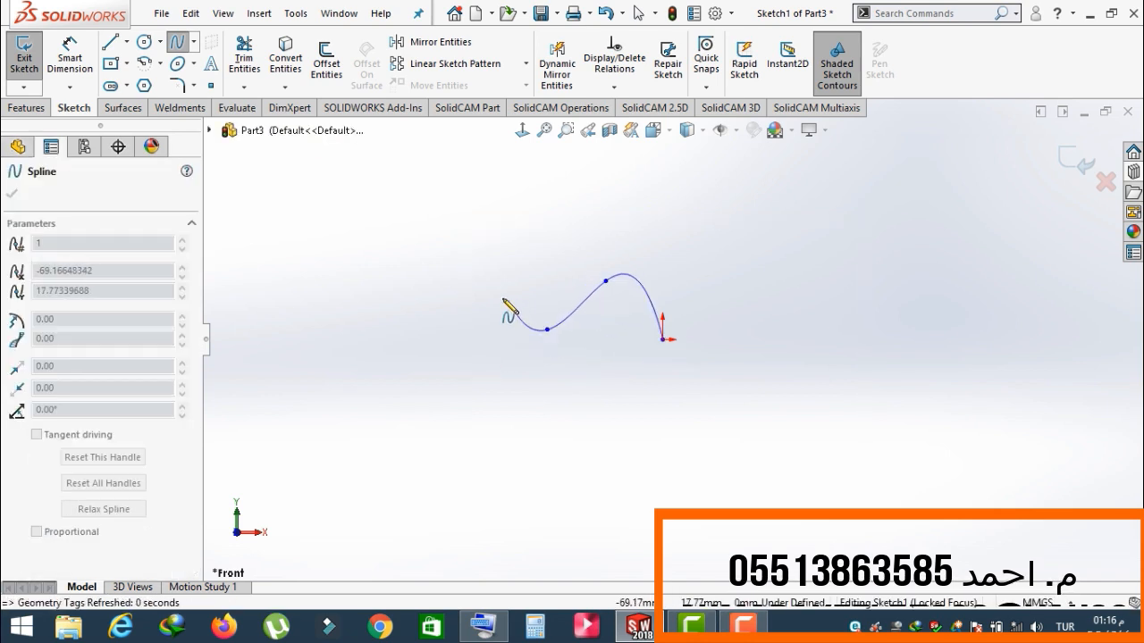
click(498, 294)
click(442, 346)
right_click(442, 346)
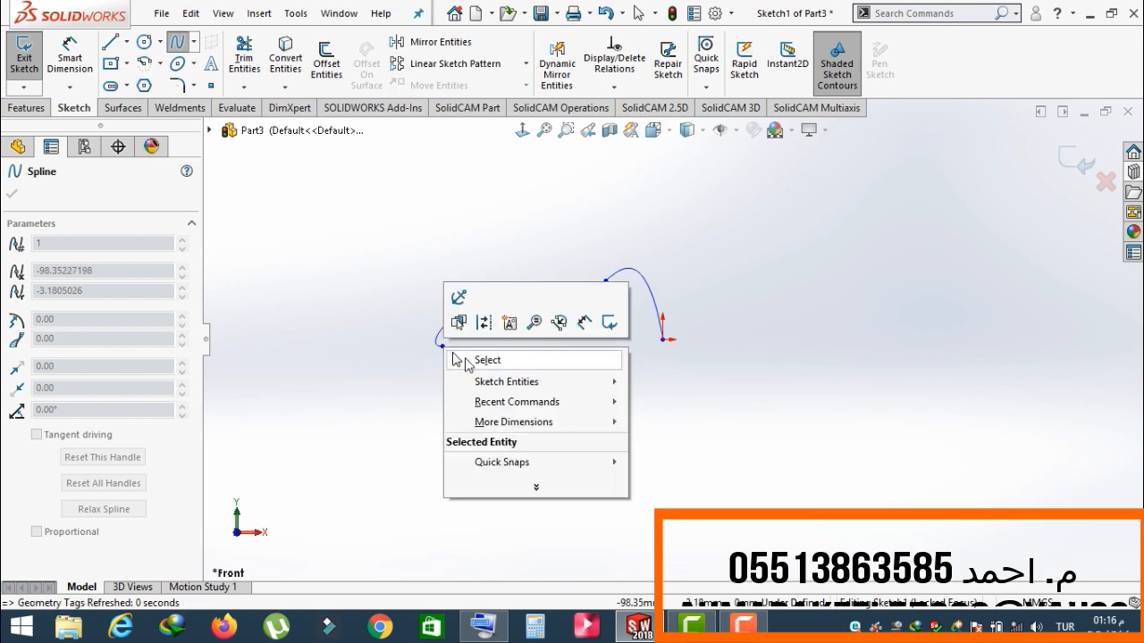
click(462, 360)
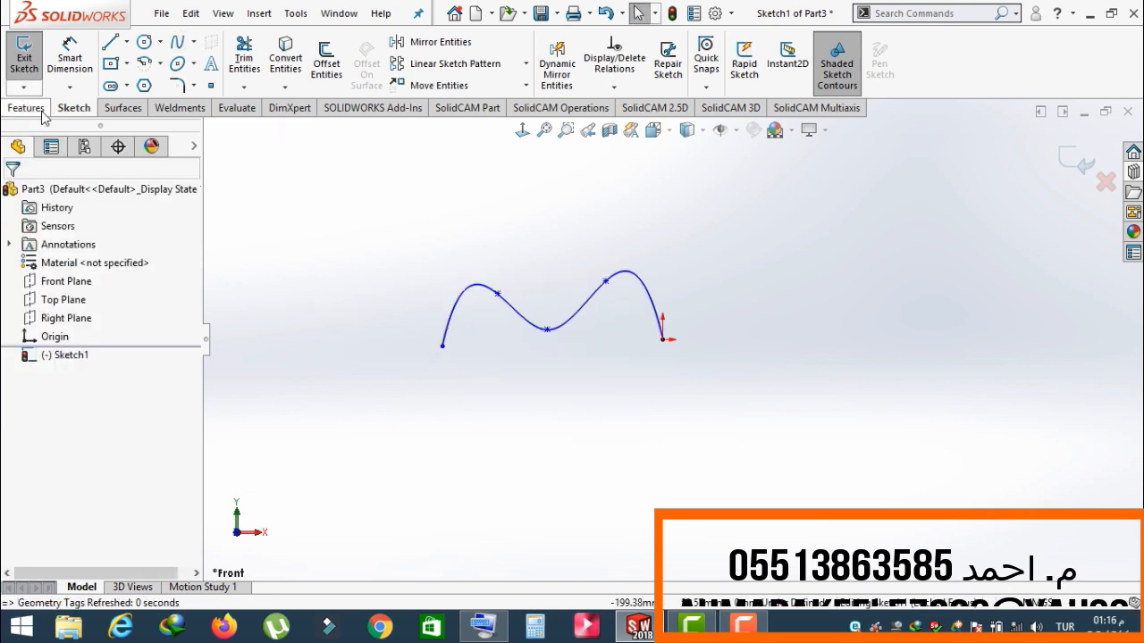
Start an Extruded Surface from the spline sketch, with Sketch Plane as the start condition.
click(124, 108)
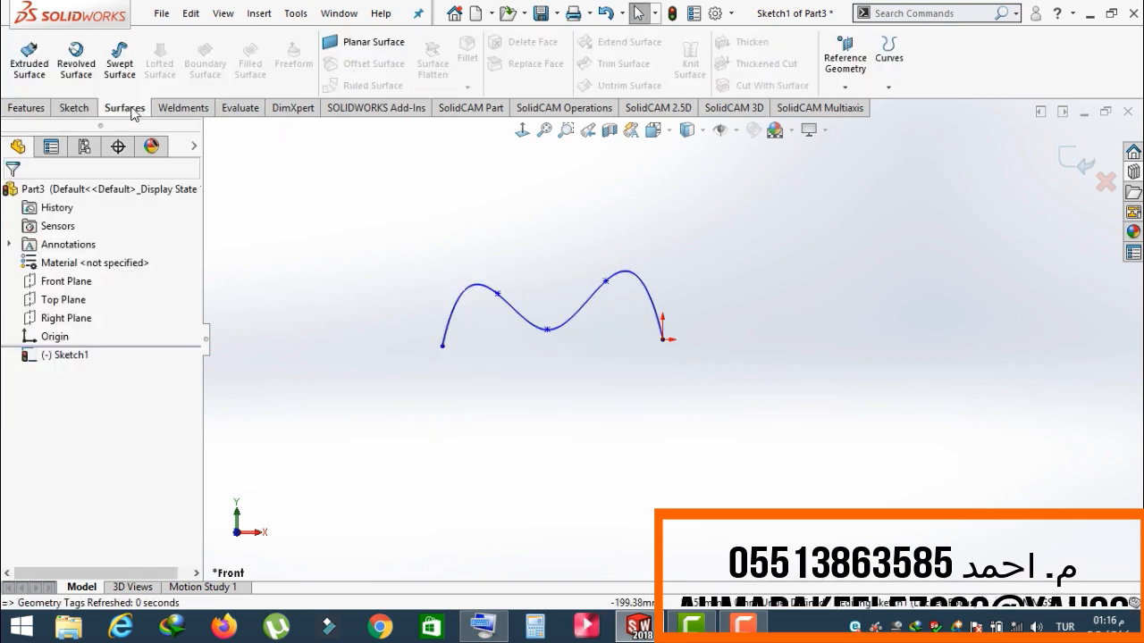
click(44, 73)
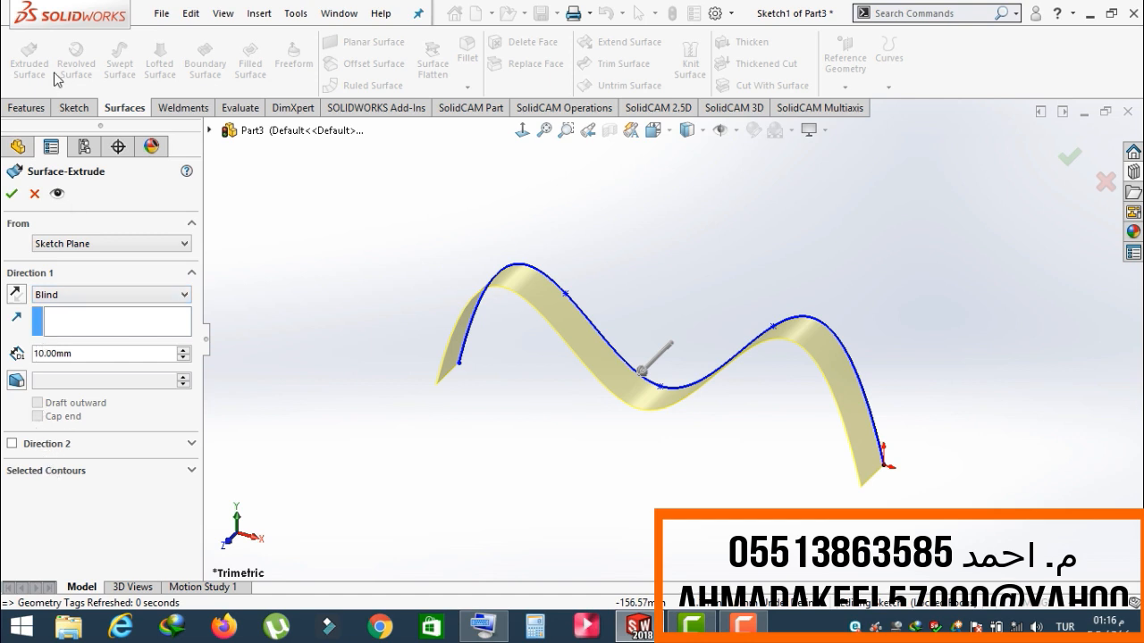
click(31, 109)
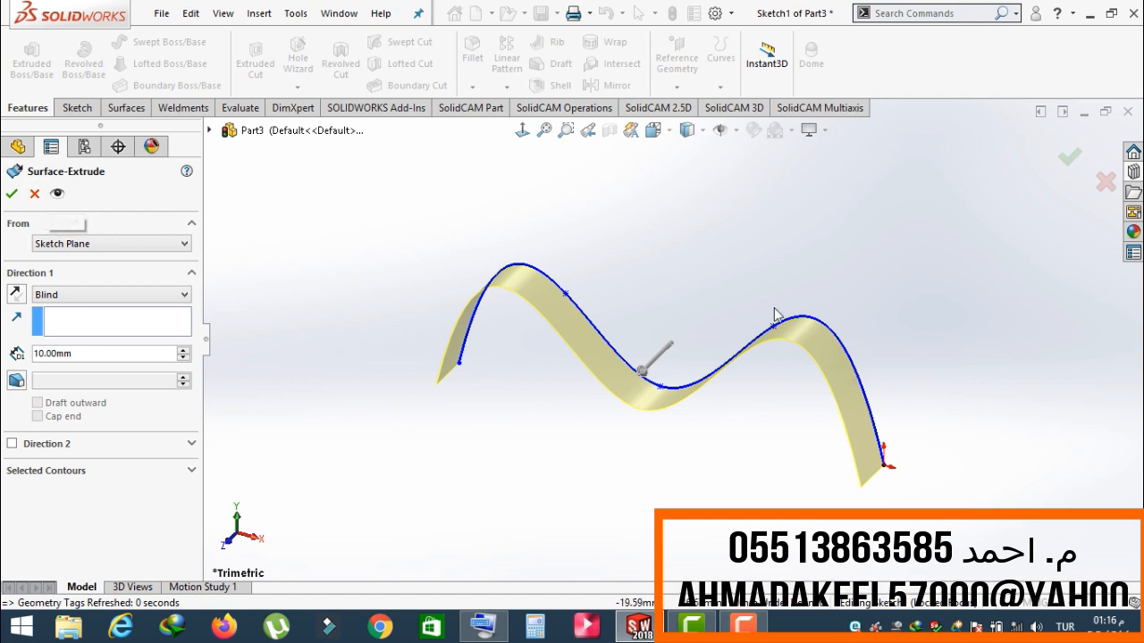
click(76, 247)
click(67, 257)
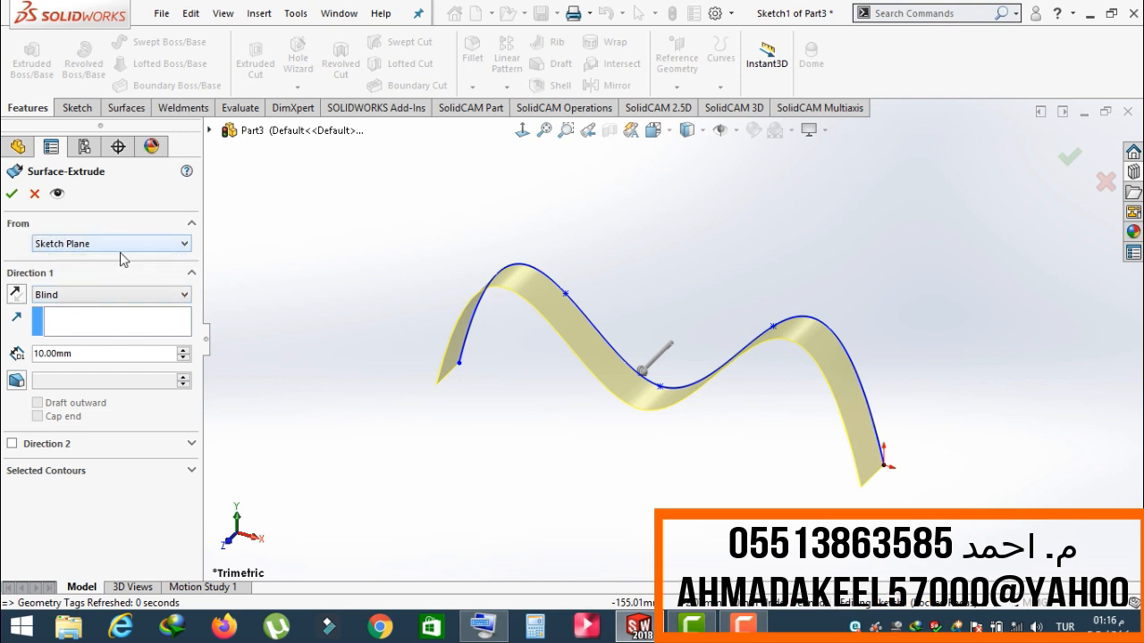
click(574, 306)
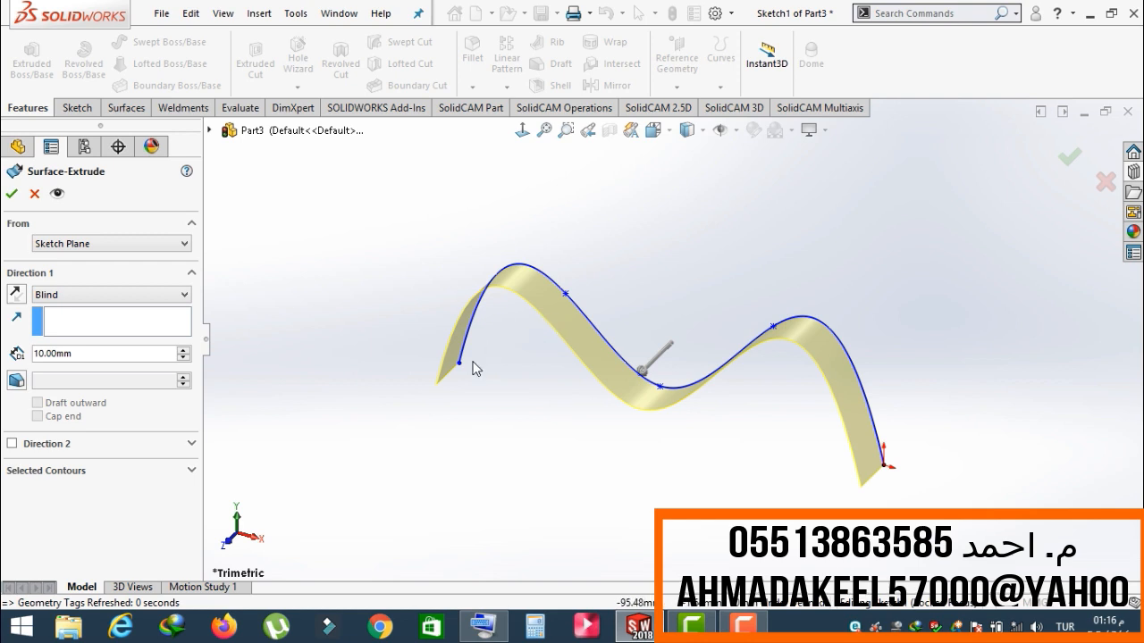
Extrude the spline as a surface with a blind depth of 60 mm from the sketch plane.
click(83, 359)
click(183, 351)
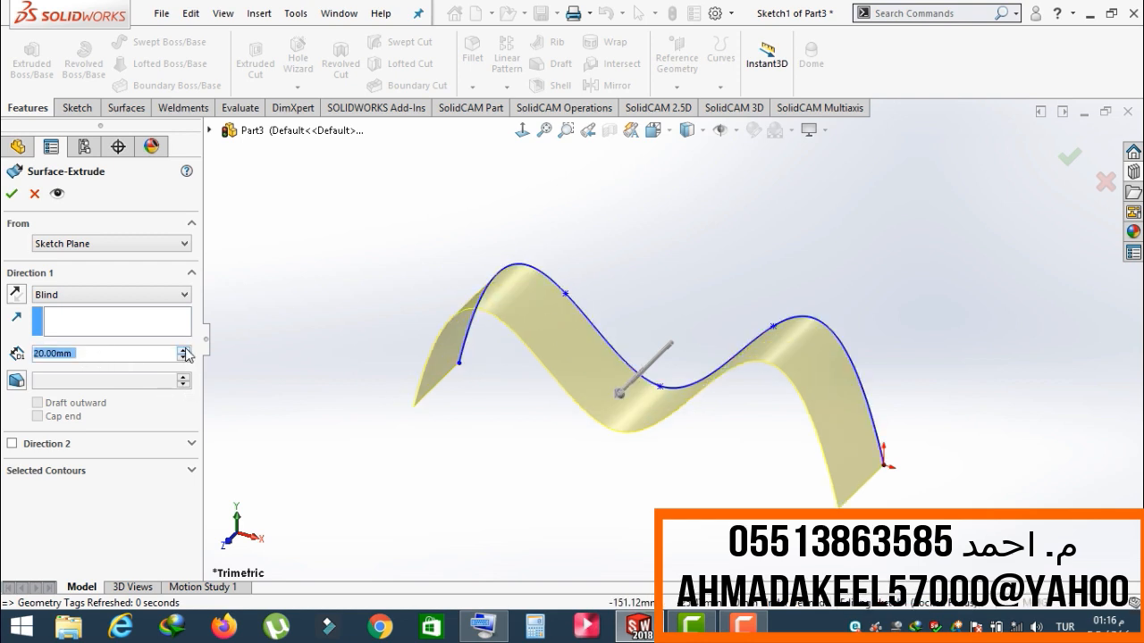
click(184, 350)
click(183, 350)
click(183, 350)
click(183, 350)
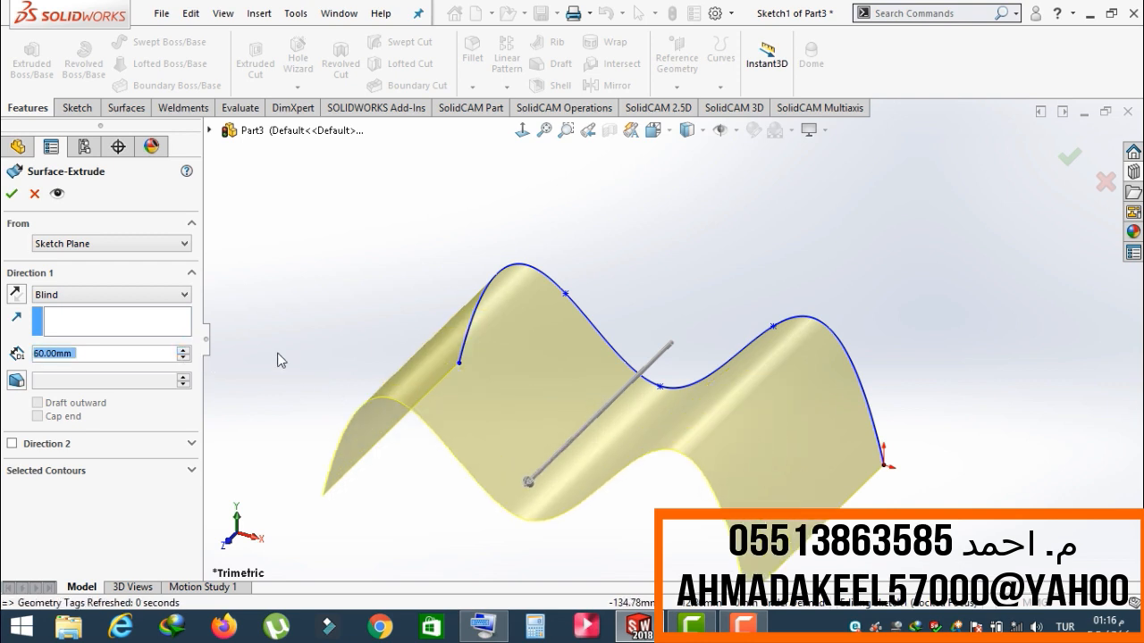
click(114, 248)
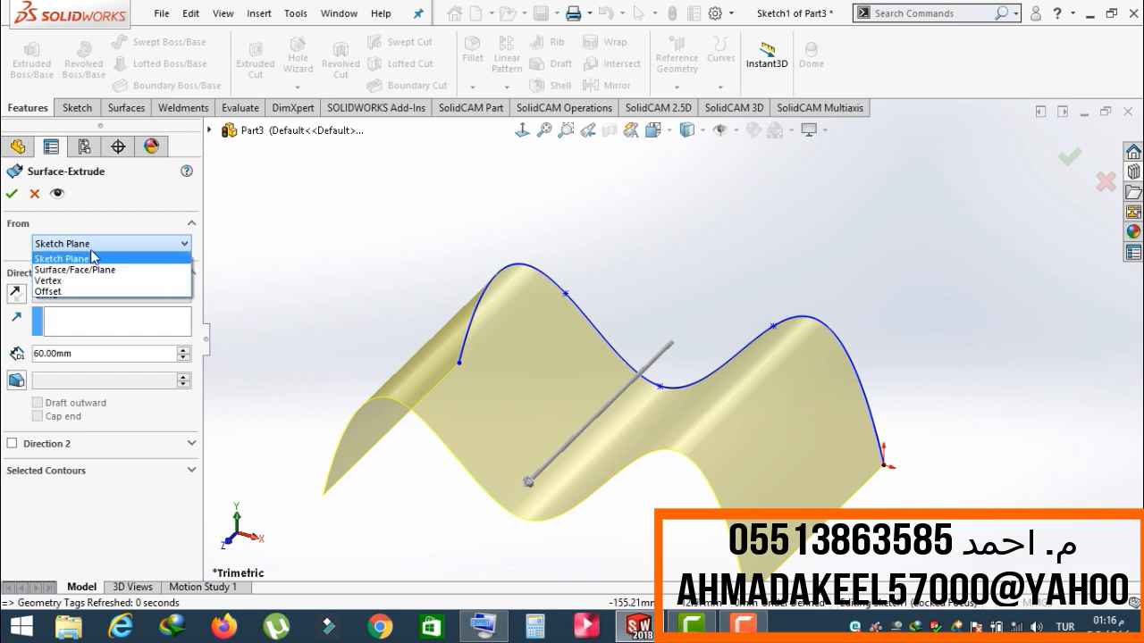
click(93, 256)
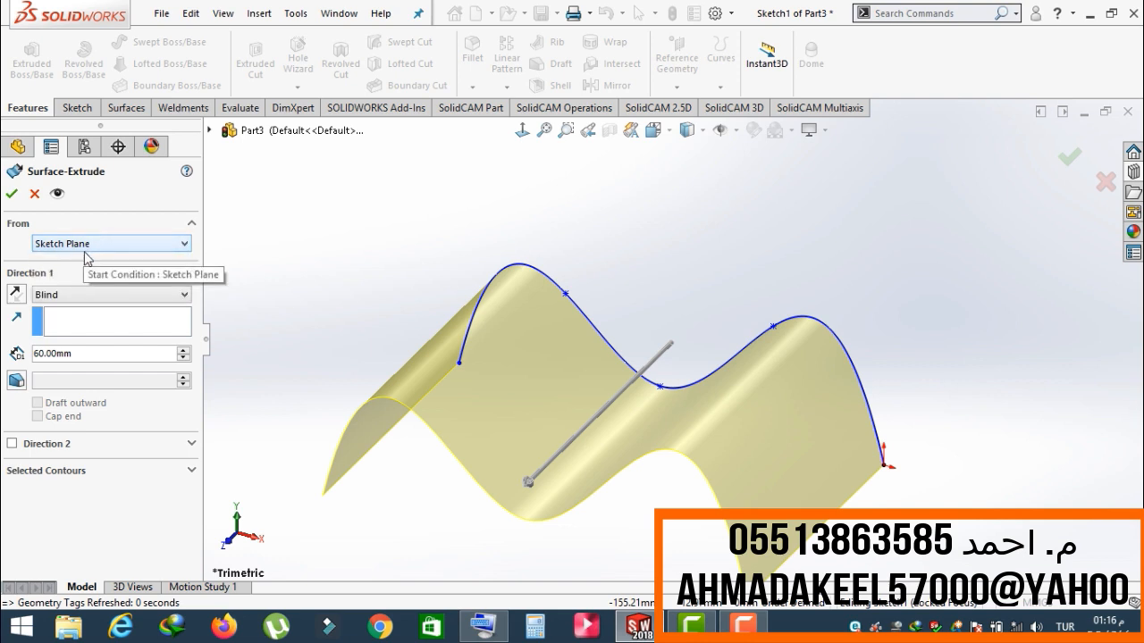
click(12, 195)
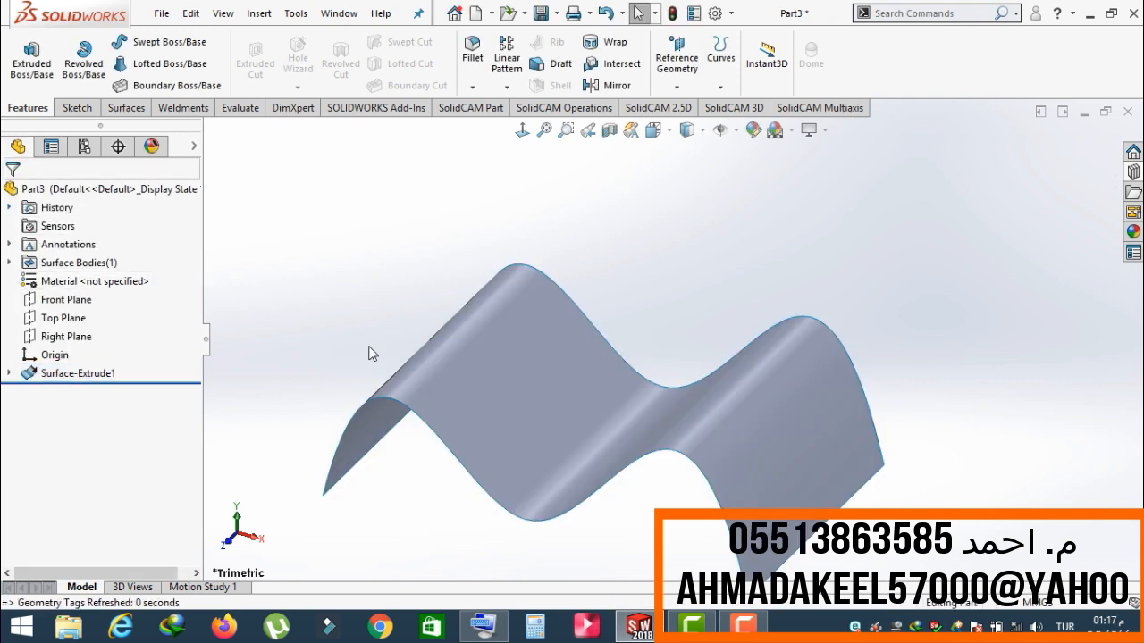
Create a reference plane offset 80 mm above the Top Plane.
mouse_move(372, 352)
middle_down()
mouse_move(423, 378)
mouse_move(500, 280)
mouse_move(462, 281)
mouse_move(426, 301)
mouse_move(554, 323)
mouse_move(506, 342)
mouse_move(536, 337)
mouse_move(566, 366)
mouse_move(375, 304)
middle_up()
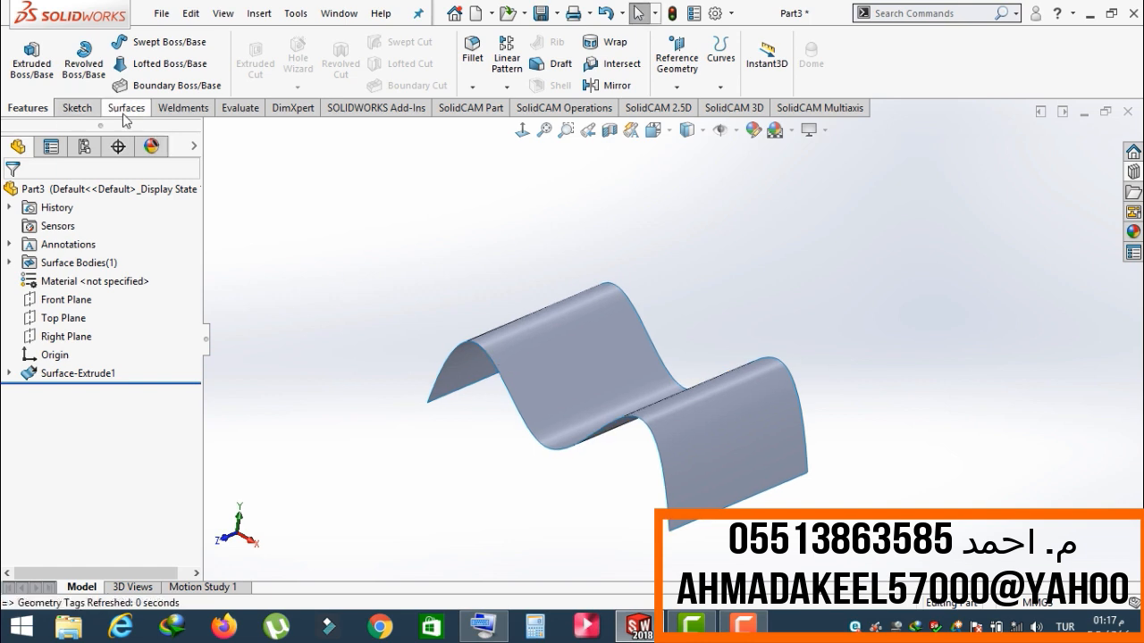
click(65, 318)
click(676, 86)
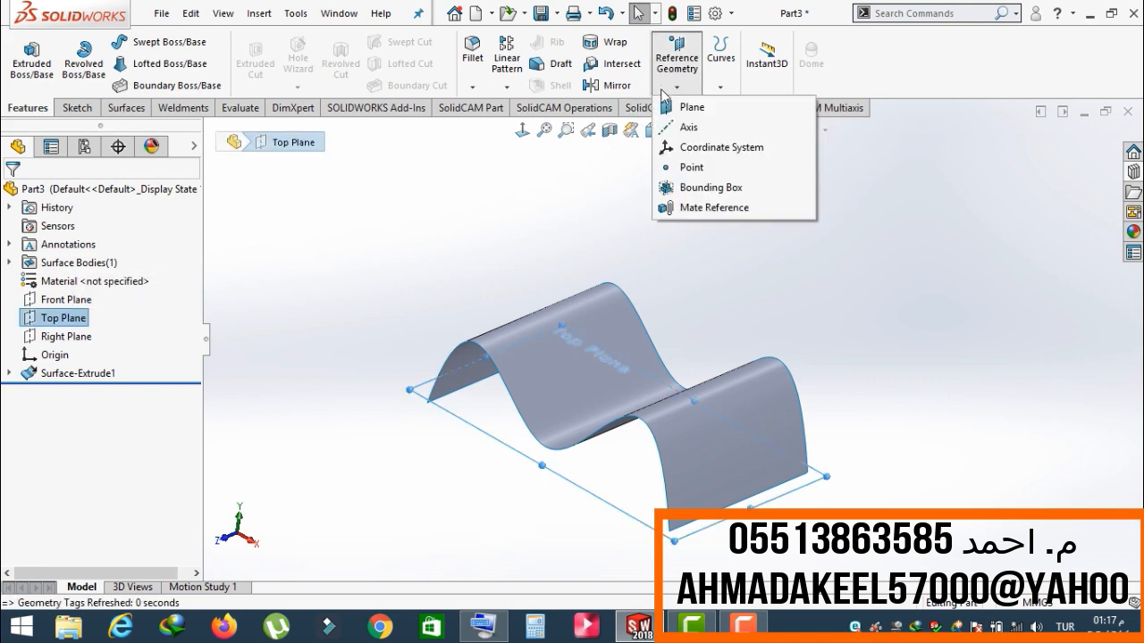
click(687, 107)
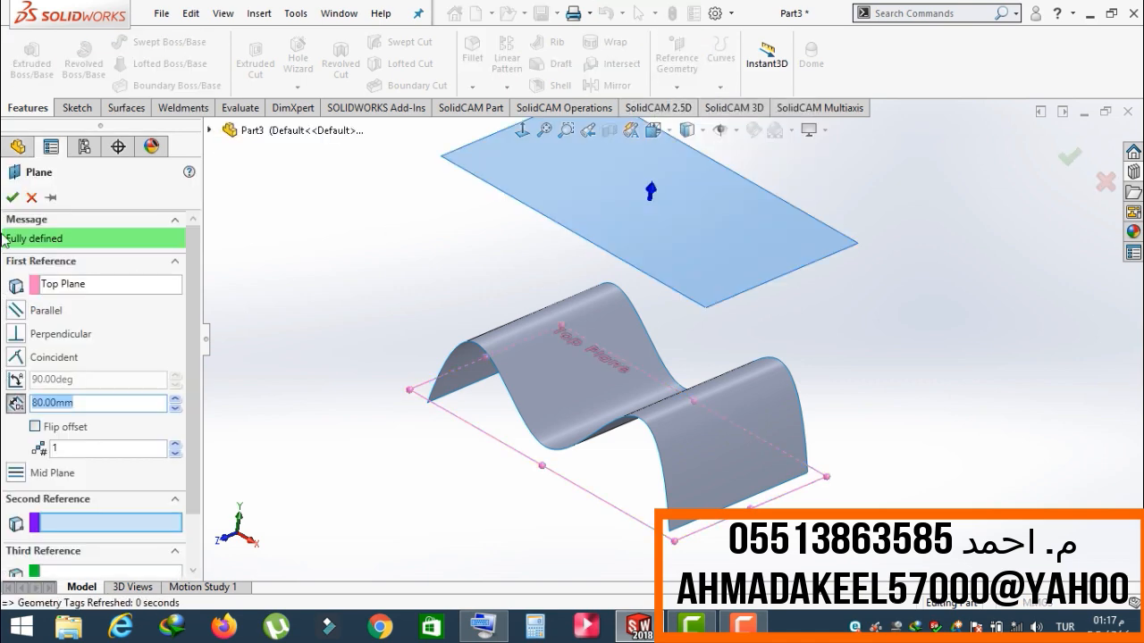
click(12, 198)
Sketch an open four-point wavy spline about 64 mm wide on the offset plane, within the outline of the extruded surface.
click(568, 217)
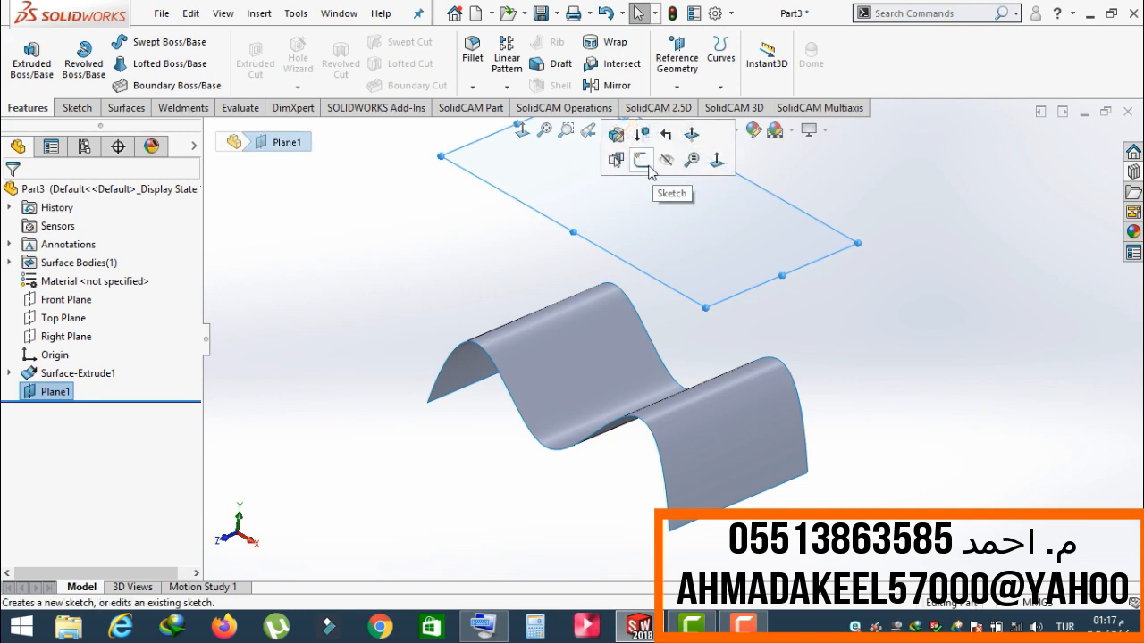
click(643, 163)
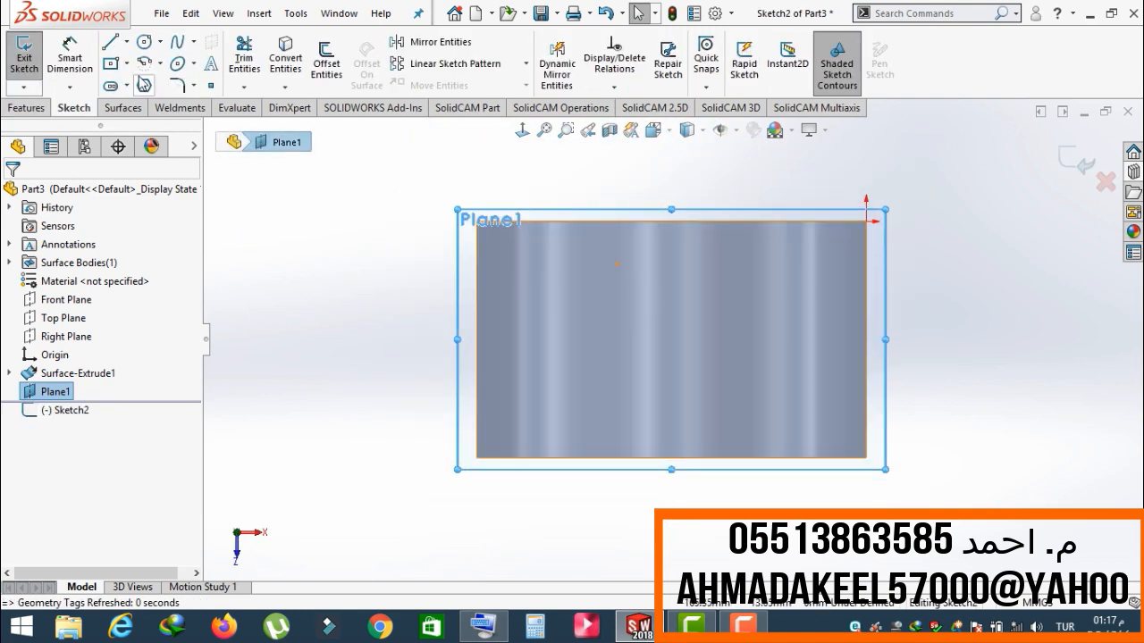
click(178, 42)
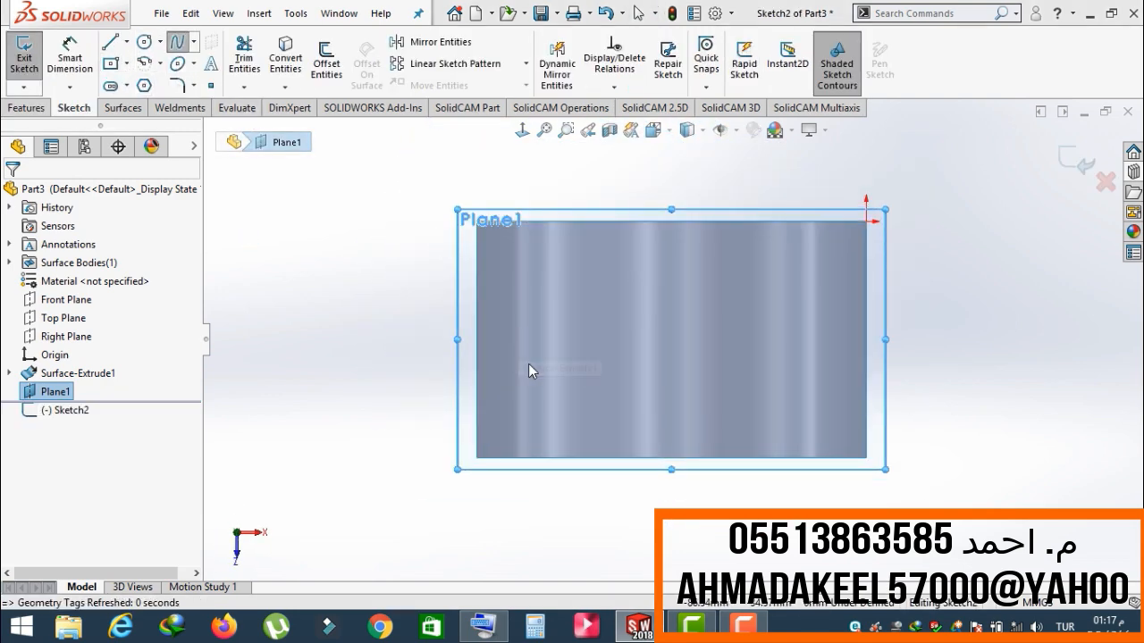
click(581, 307)
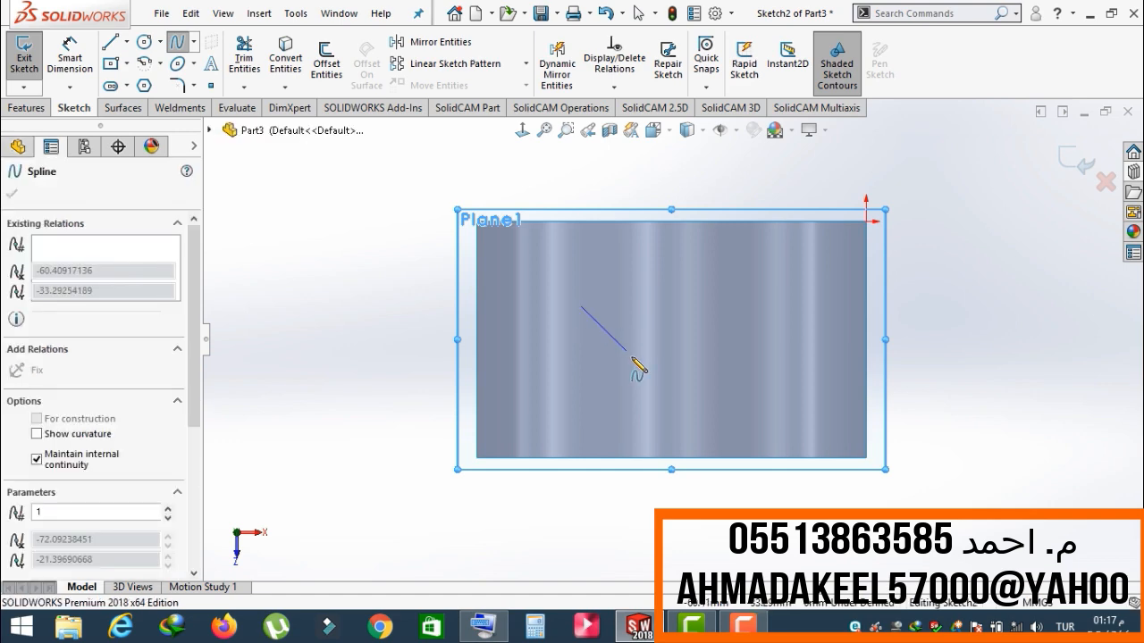
click(659, 378)
click(720, 310)
click(831, 365)
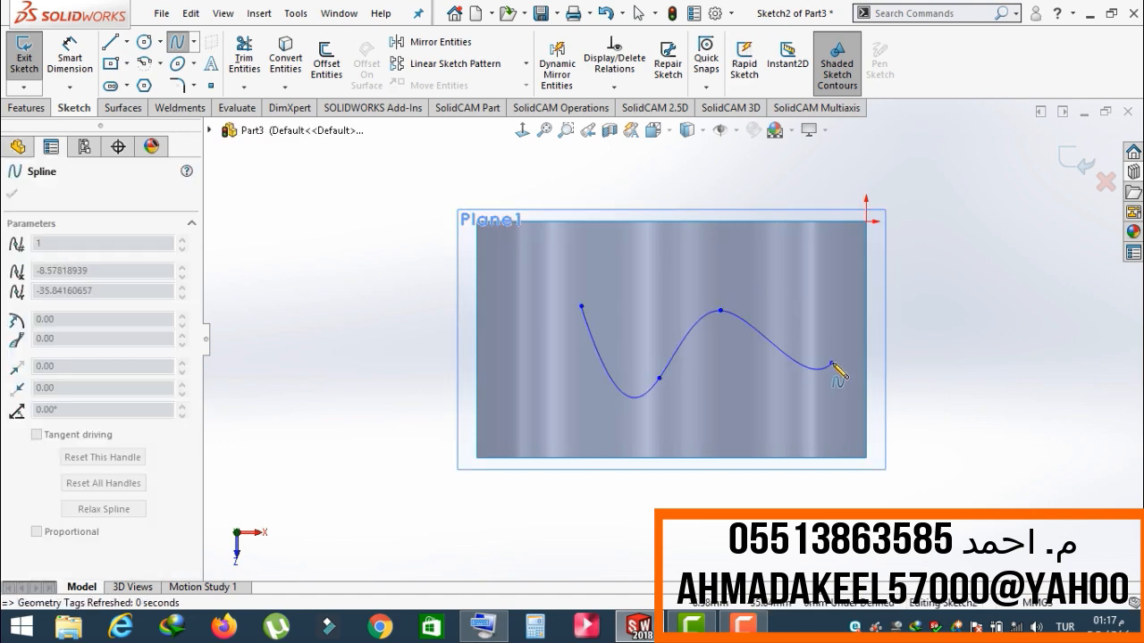
right_click(832, 366)
click(872, 375)
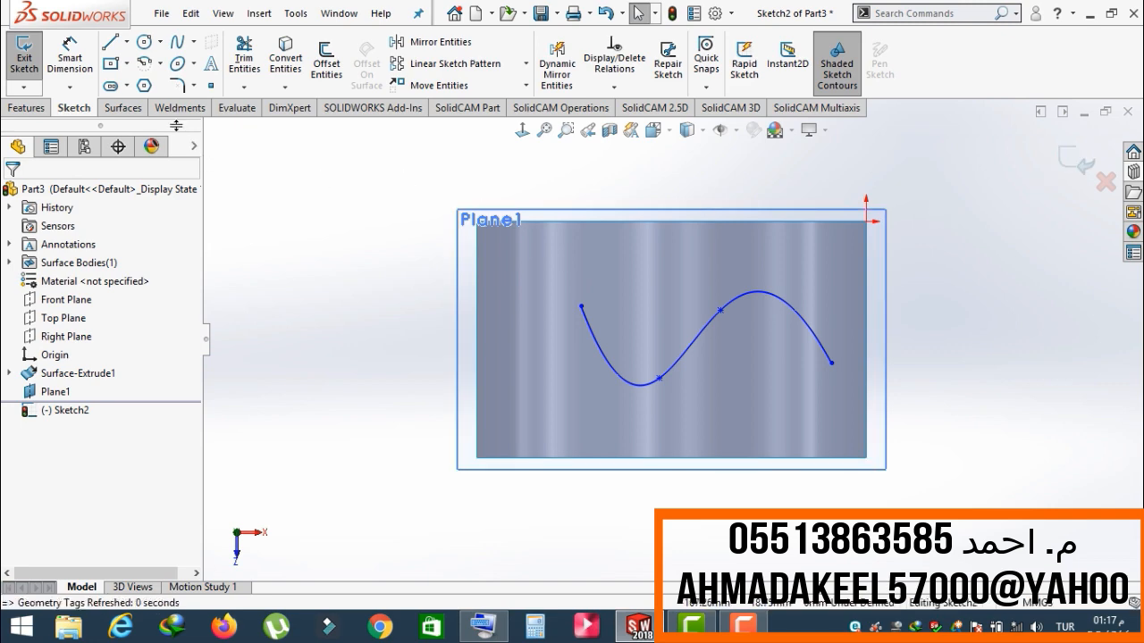
Extrude the second spline as a surface from its sketch plane, using Up To Surface to end at the wavy surface below.
click(124, 108)
click(26, 69)
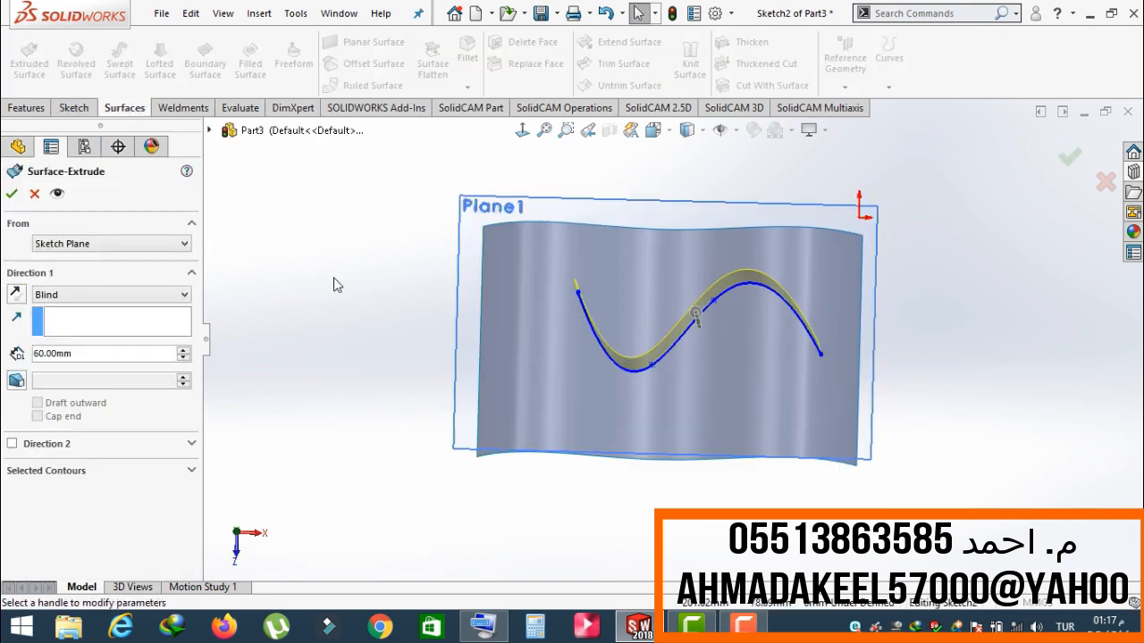
click(56, 295)
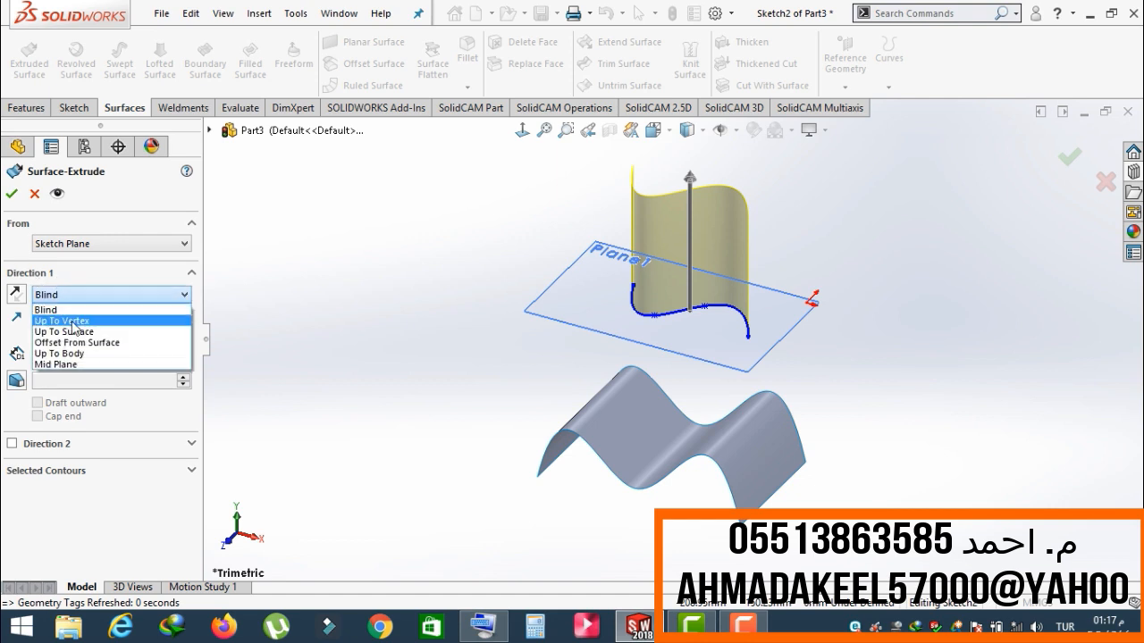
click(86, 332)
click(628, 438)
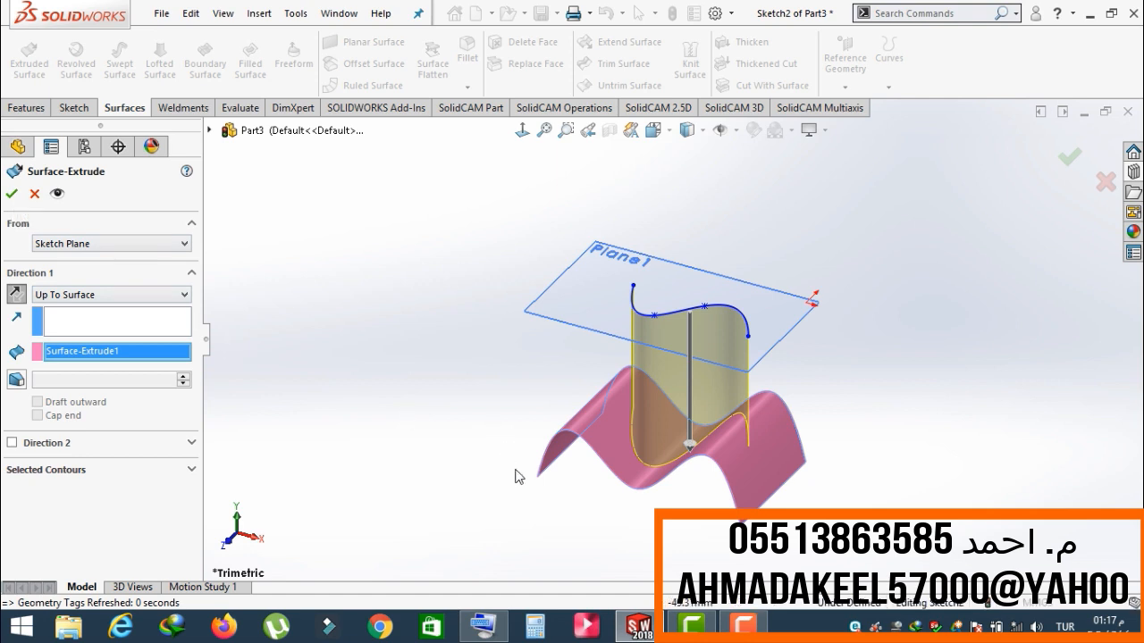
middle_drag(516, 477, 608, 409)
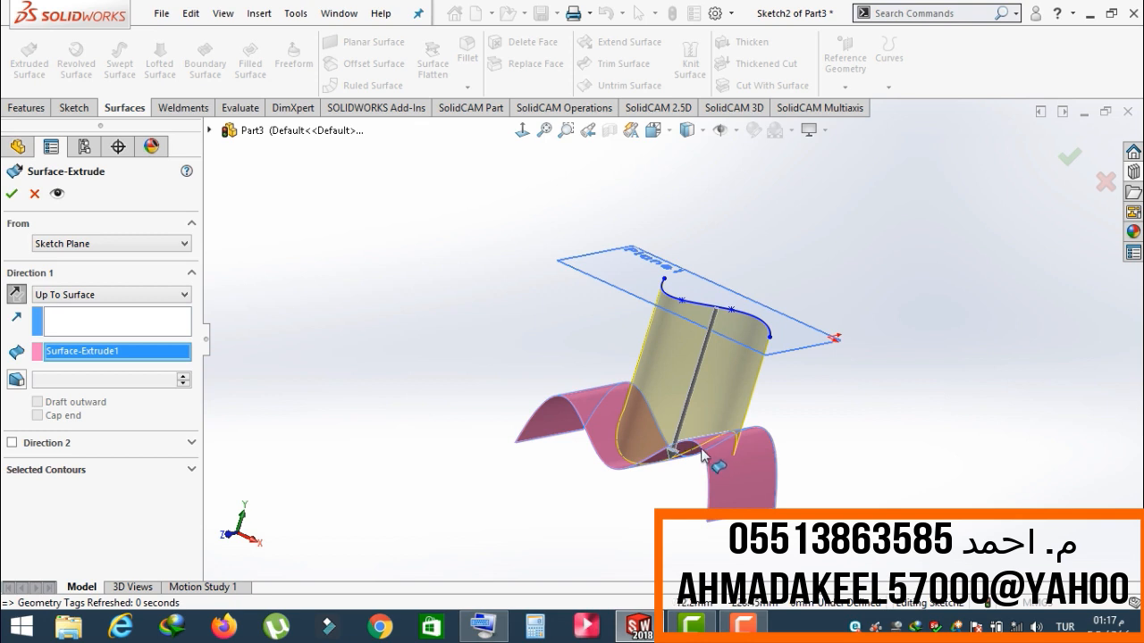
middle_drag(702, 456, 715, 447)
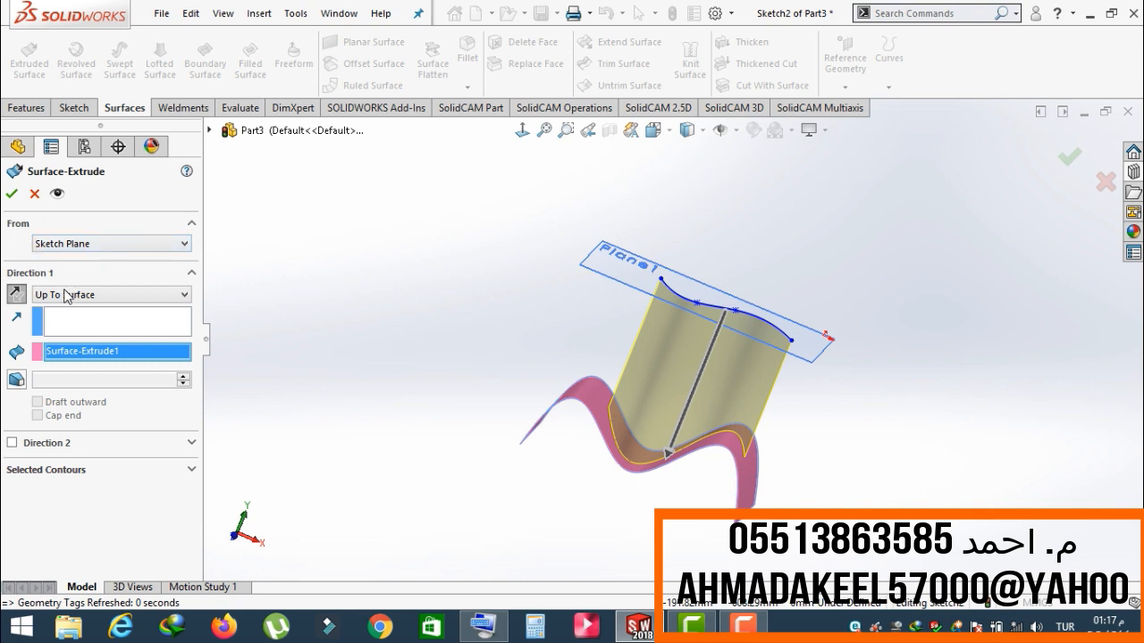
middle_drag(472, 366, 488, 388)
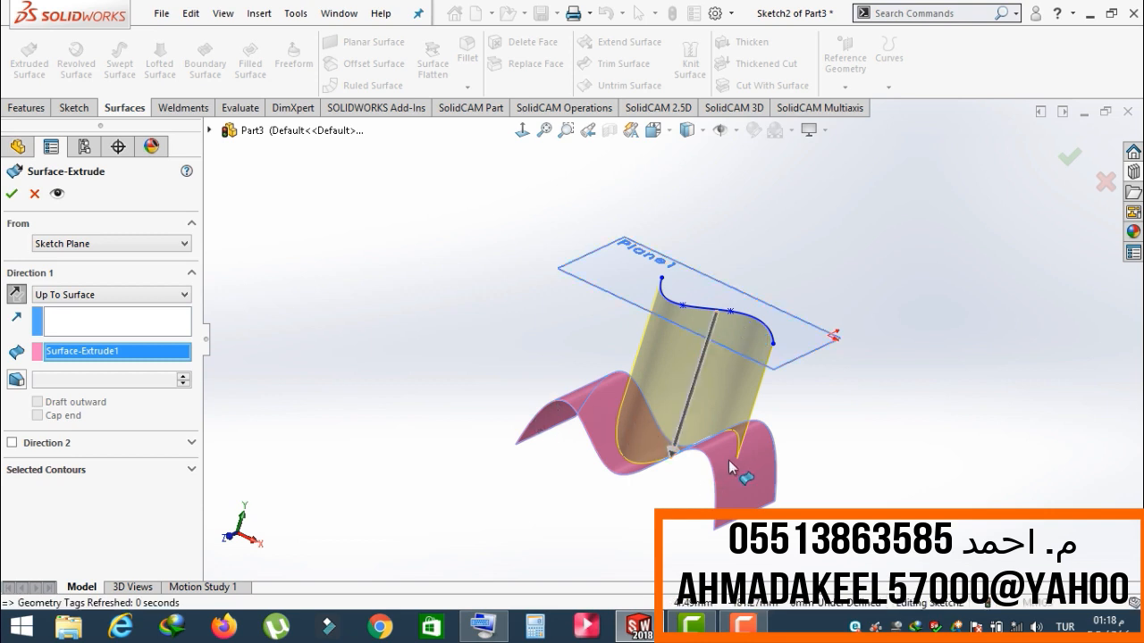
click(12, 193)
Sketch a circle about 57.5 mm in diameter on the offset plane, beside the extruded surfaces on the side away from the origin.
click(617, 277)
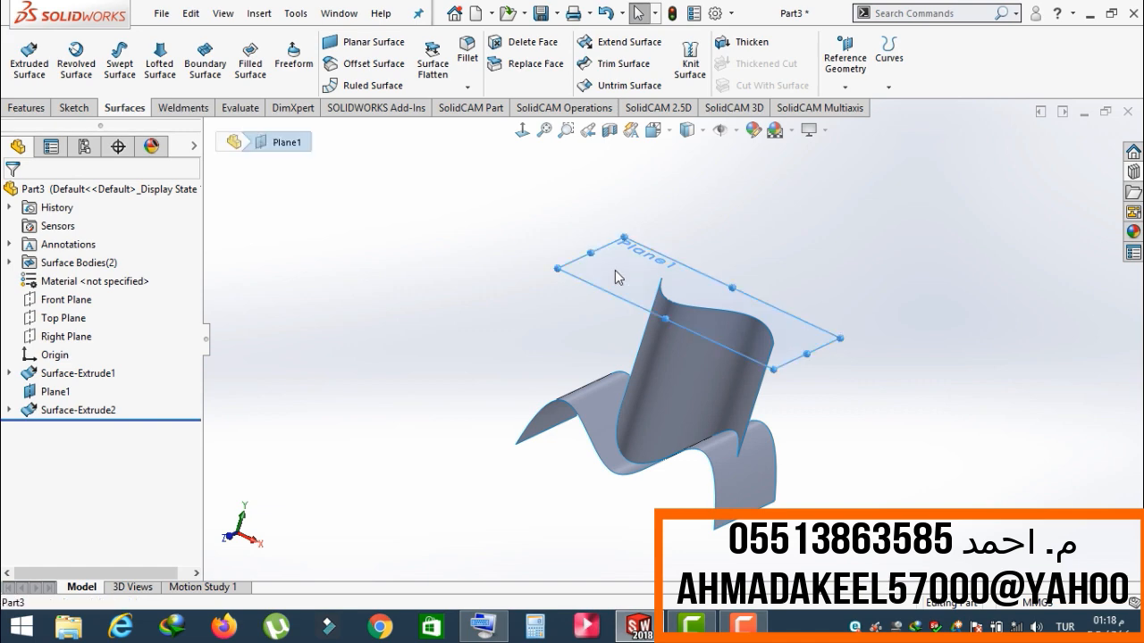
right_click(581, 270)
click(622, 245)
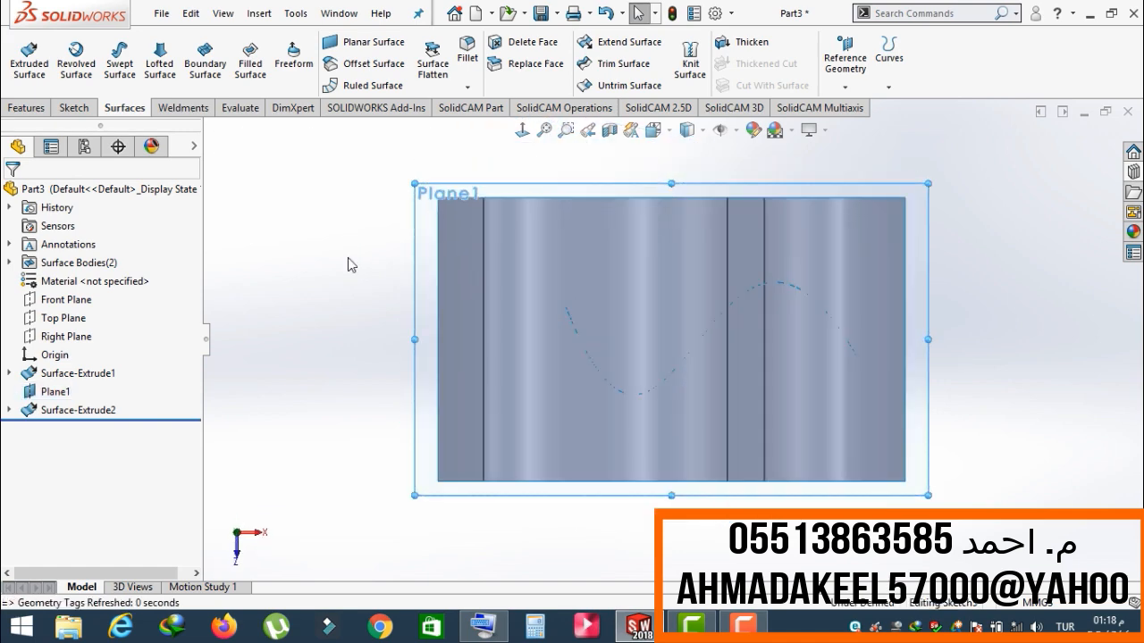
click(143, 41)
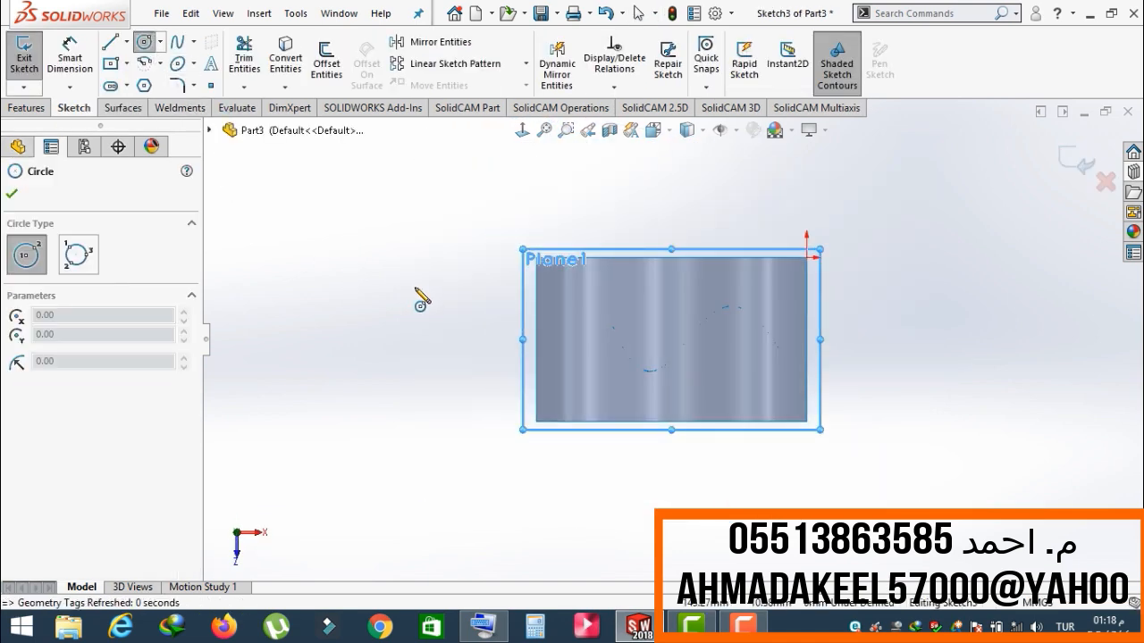
click(400, 320)
click(452, 379)
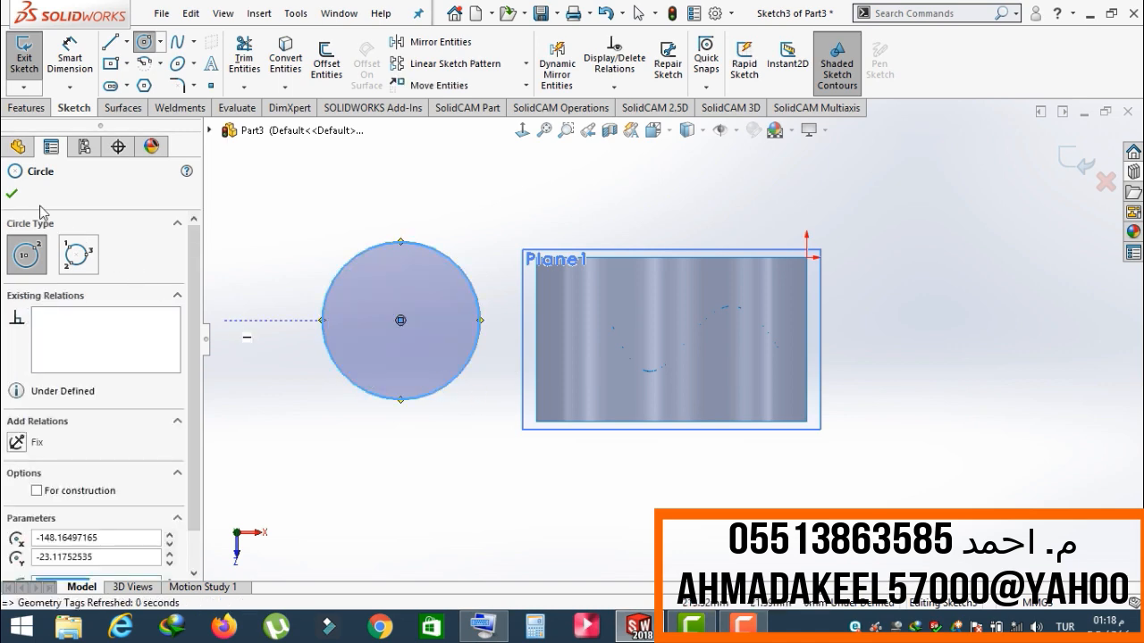
click(11, 193)
Extrude the circle as a surface with a blind depth of 60 mm and the Cap end option enabled.
click(122, 108)
click(29, 62)
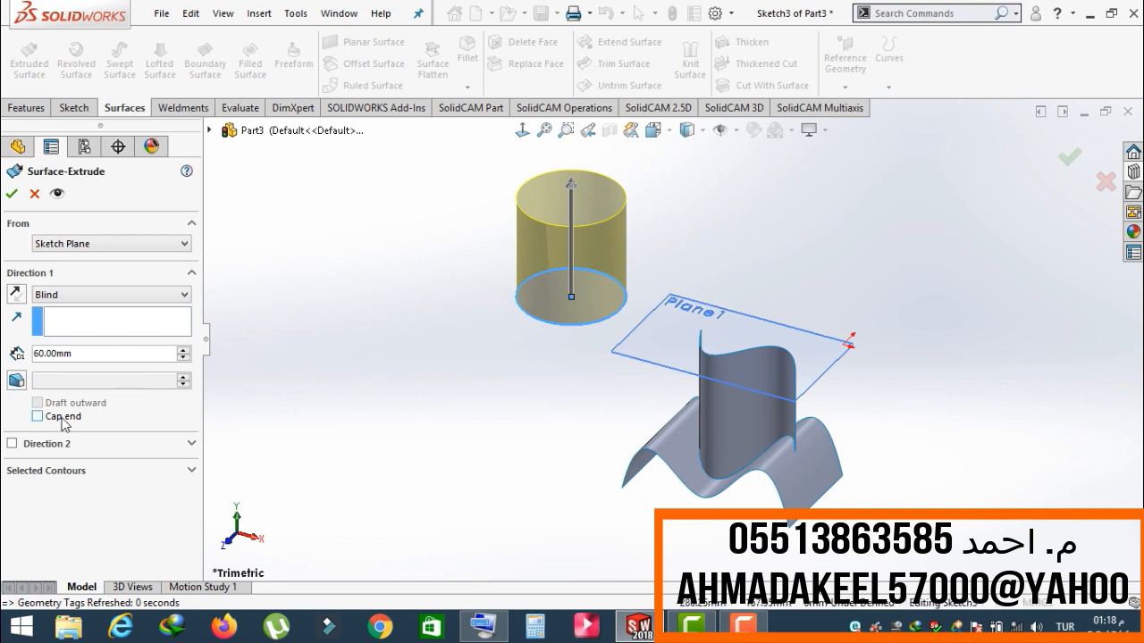
scroll(263, 378, up, 3)
scroll(632, 262, down, 3)
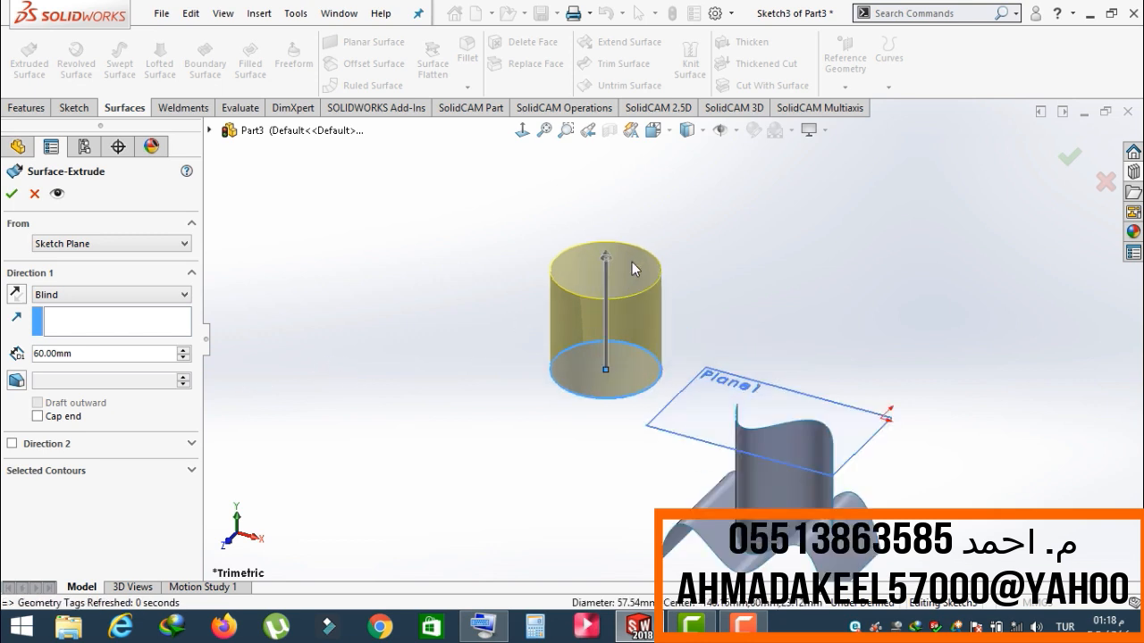
click(52, 417)
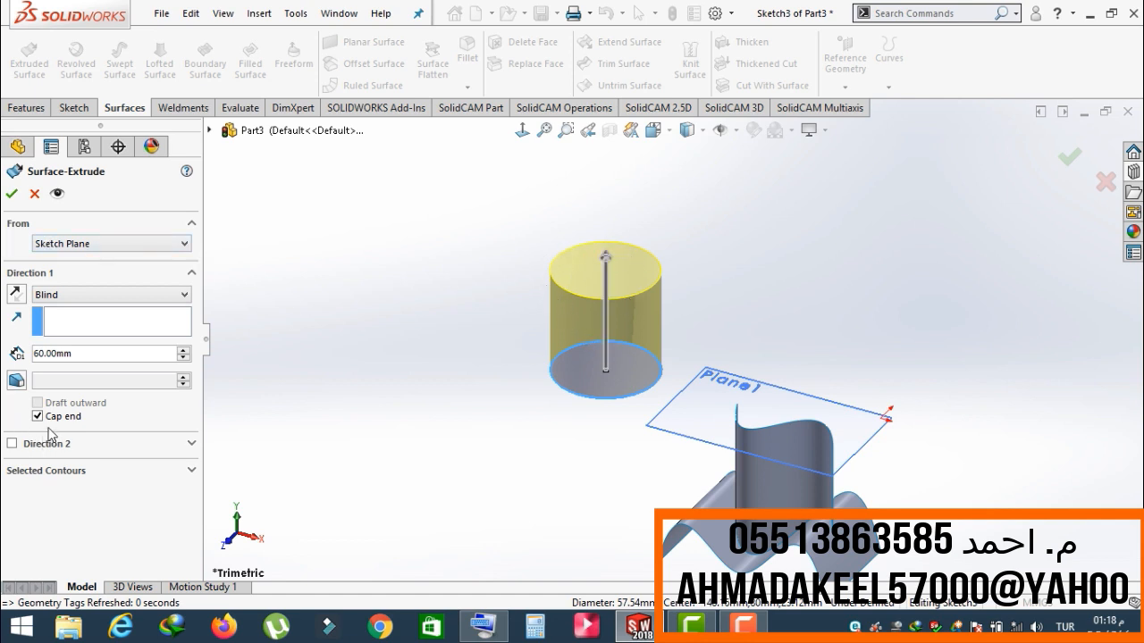
click(12, 194)
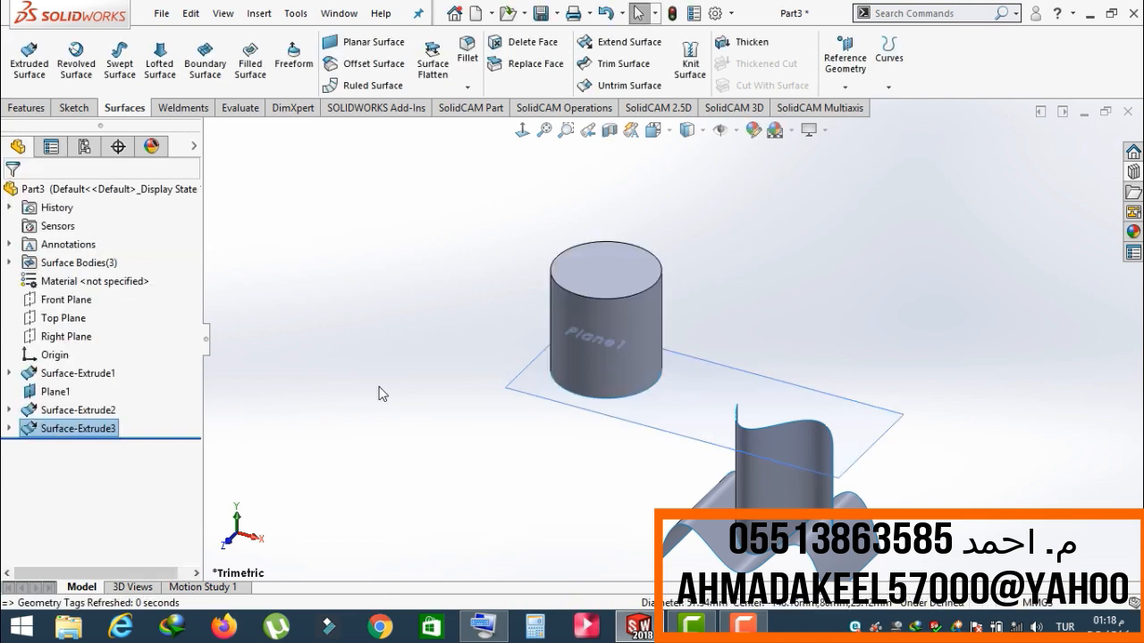
Examine the capped end and the opposite open end of the cylindrical surface from above and below.
click(624, 277)
click(530, 273)
scroll(567, 407, down, 1)
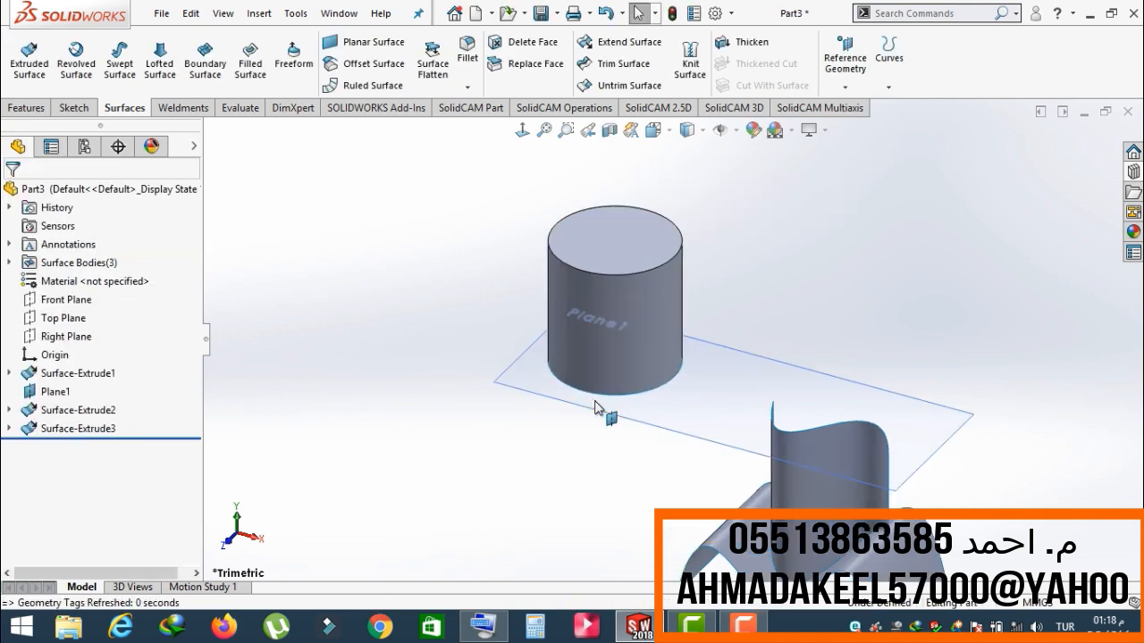
middle_drag(595, 402, 659, 242)
middle_drag(613, 401, 609, 354)
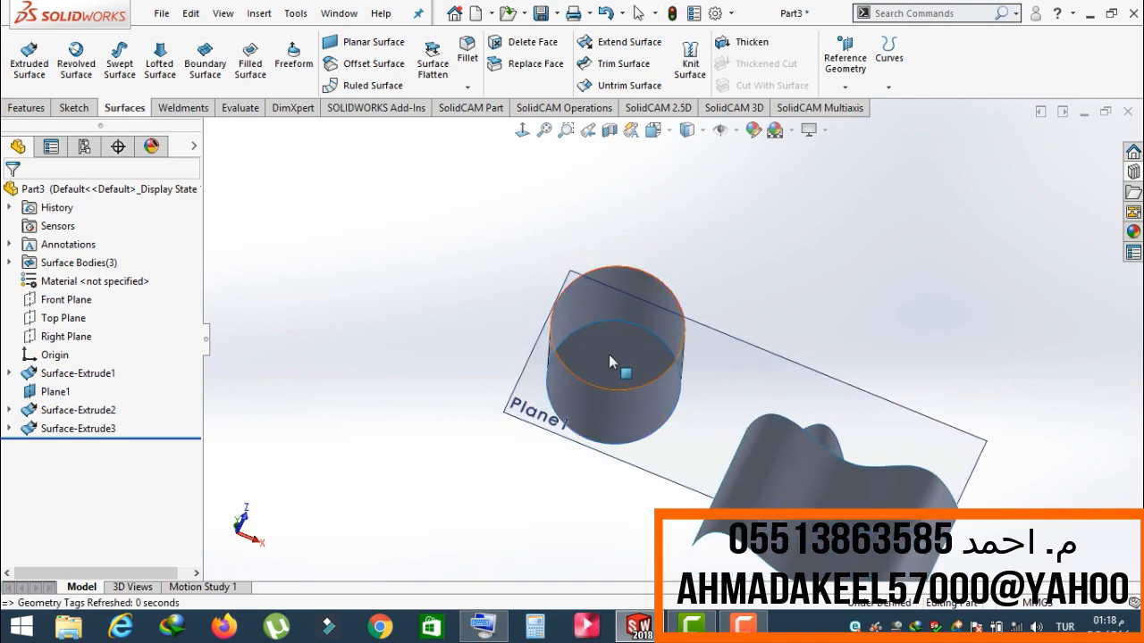
click(608, 356)
click(436, 353)
middle_drag(435, 365, 514, 412)
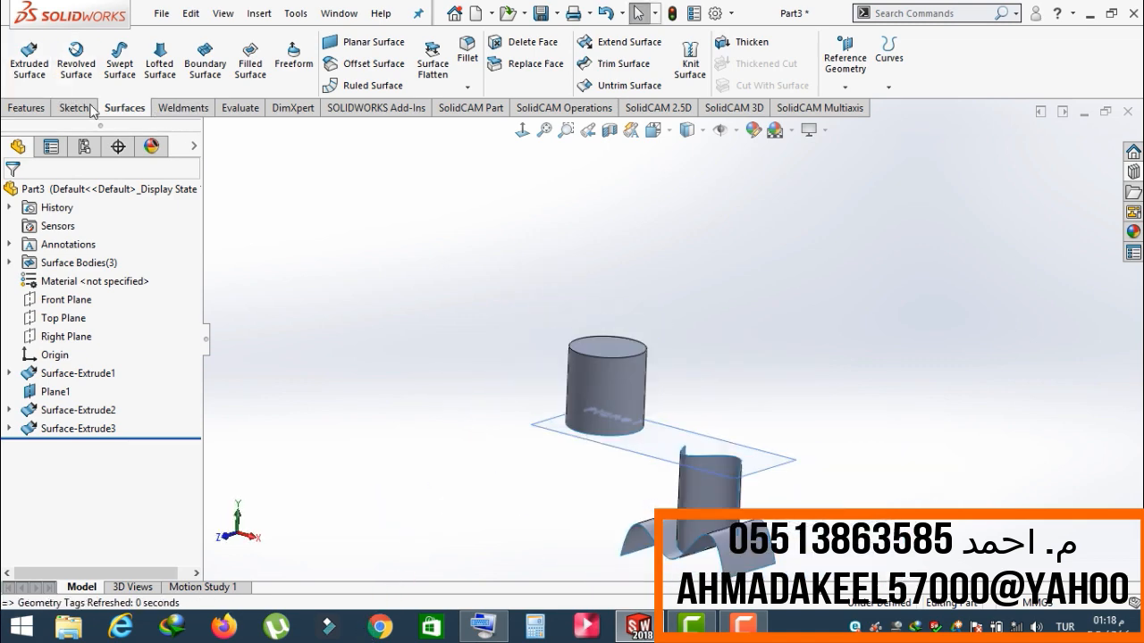
Open the cylinder's surface extrusion for editing to review its cap setting, and accept it without changes.
click(77, 429)
click(96, 380)
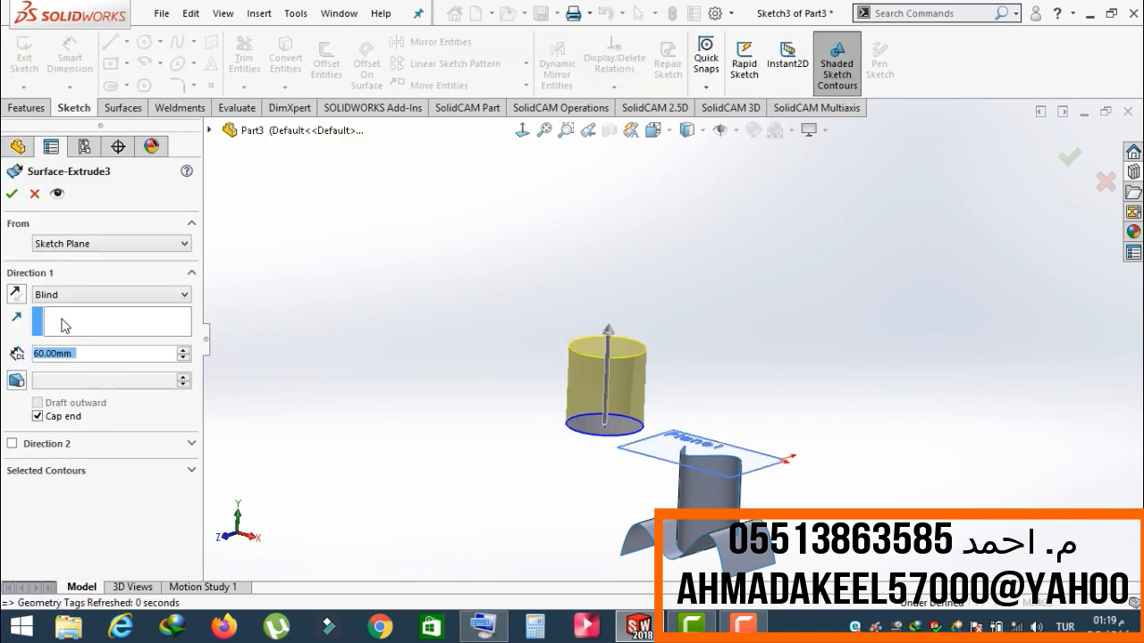
key(Return)
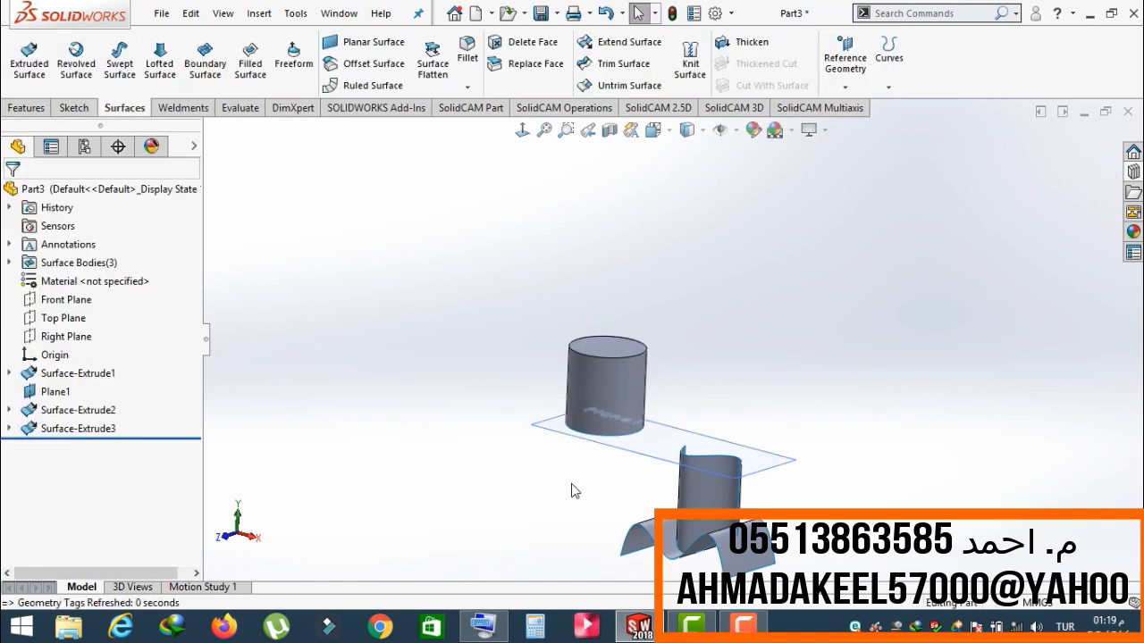
Sketch a six-sided polygon with an inscribed circle on the offset plane, beside the cylinder on the side away from the wavy surfaces.
click(556, 434)
key(ctrl+8)
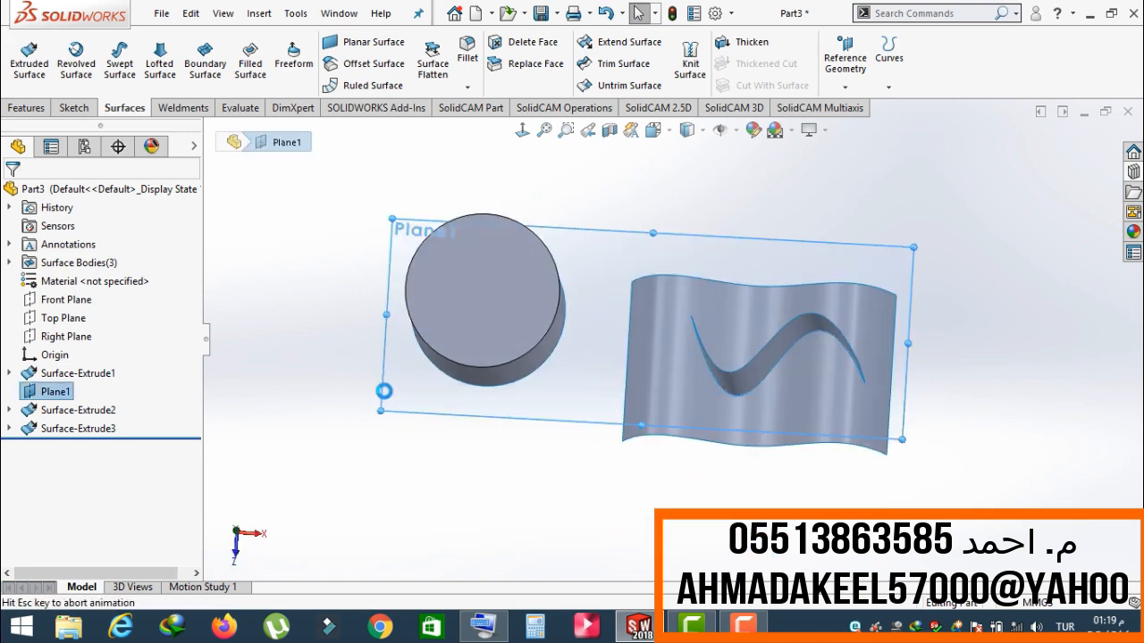
scroll(382, 358, up, 4)
scroll(353, 337, down, 2)
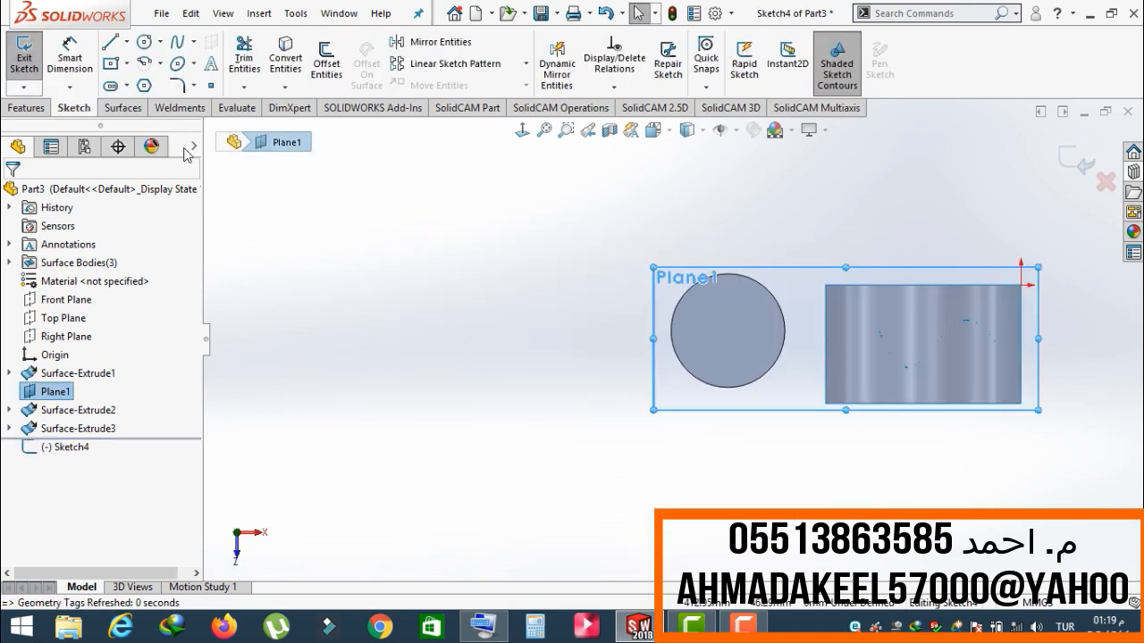
click(143, 85)
click(543, 335)
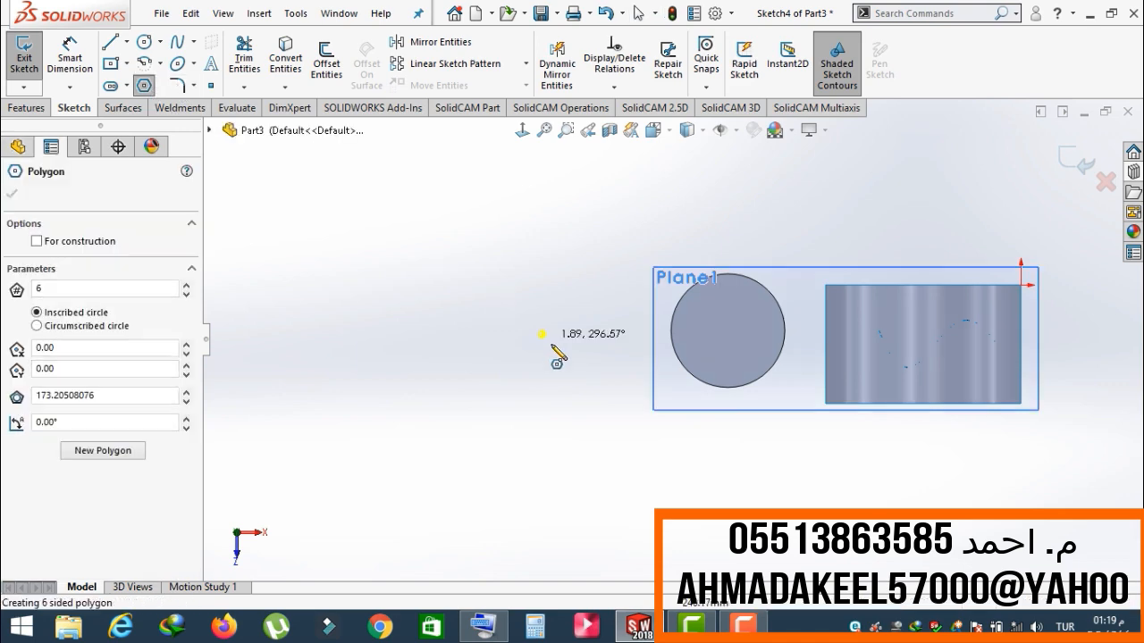
click(593, 382)
click(11, 195)
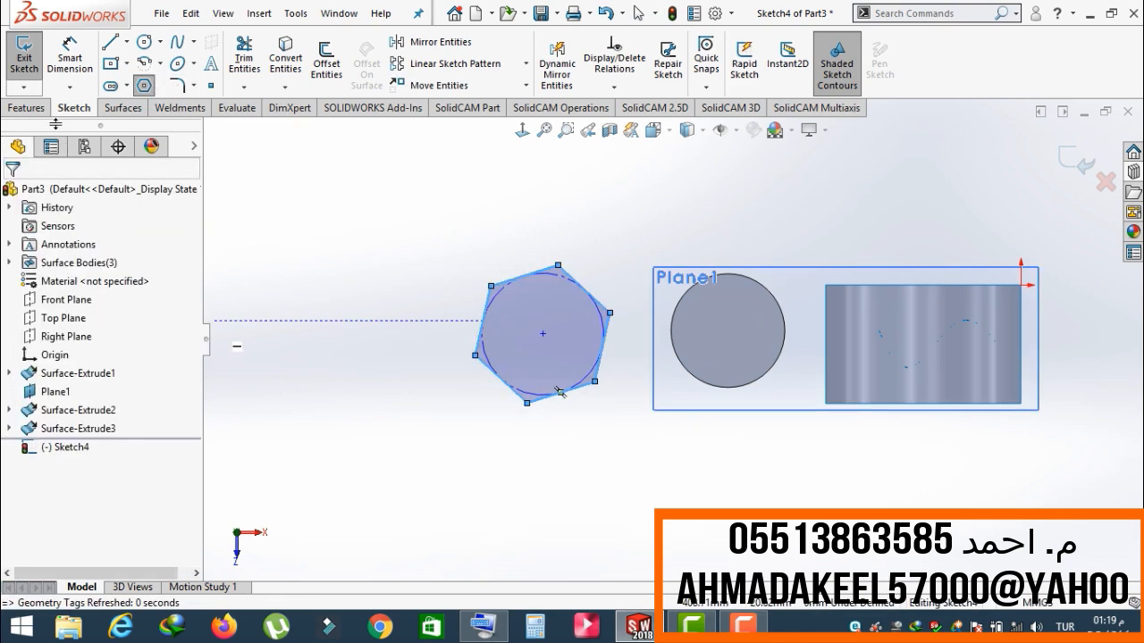
Start an Extruded Surface from the hexagon sketch.
click(124, 107)
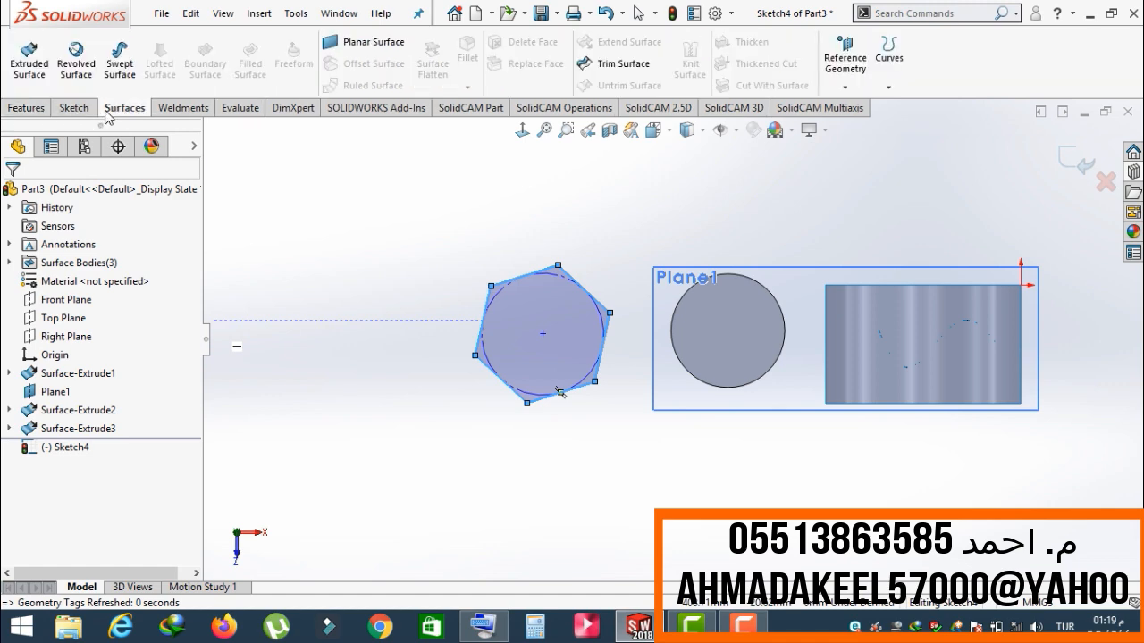
click(40, 82)
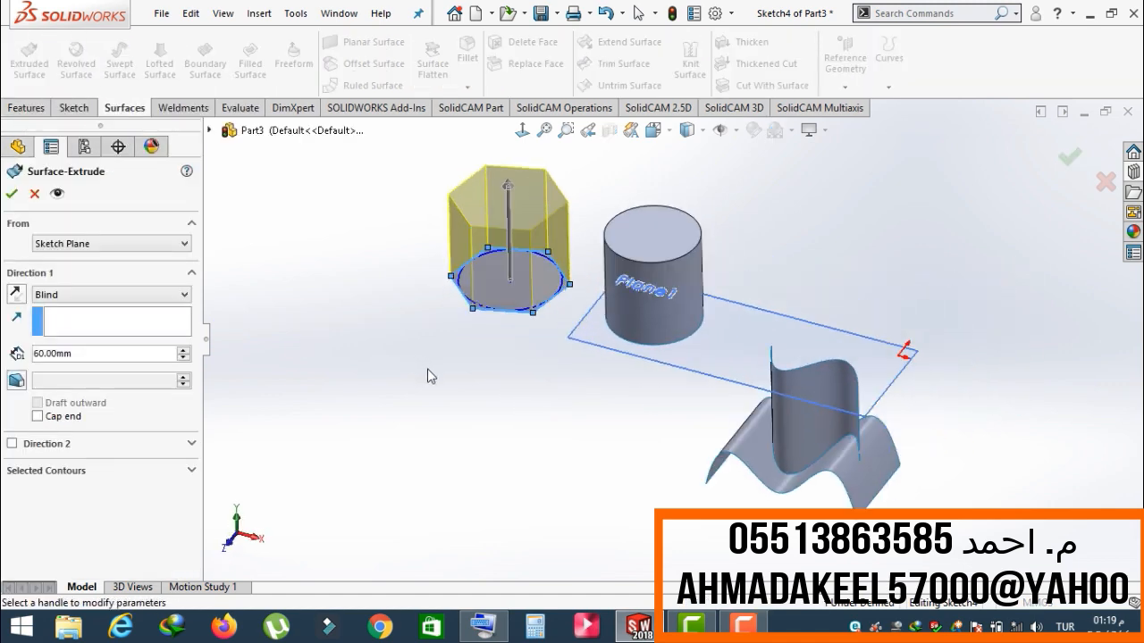
Try to end the hexagon's extrusion at the capped cylinder with Up To Surface, and return the end condition to Blind.
click(63, 295)
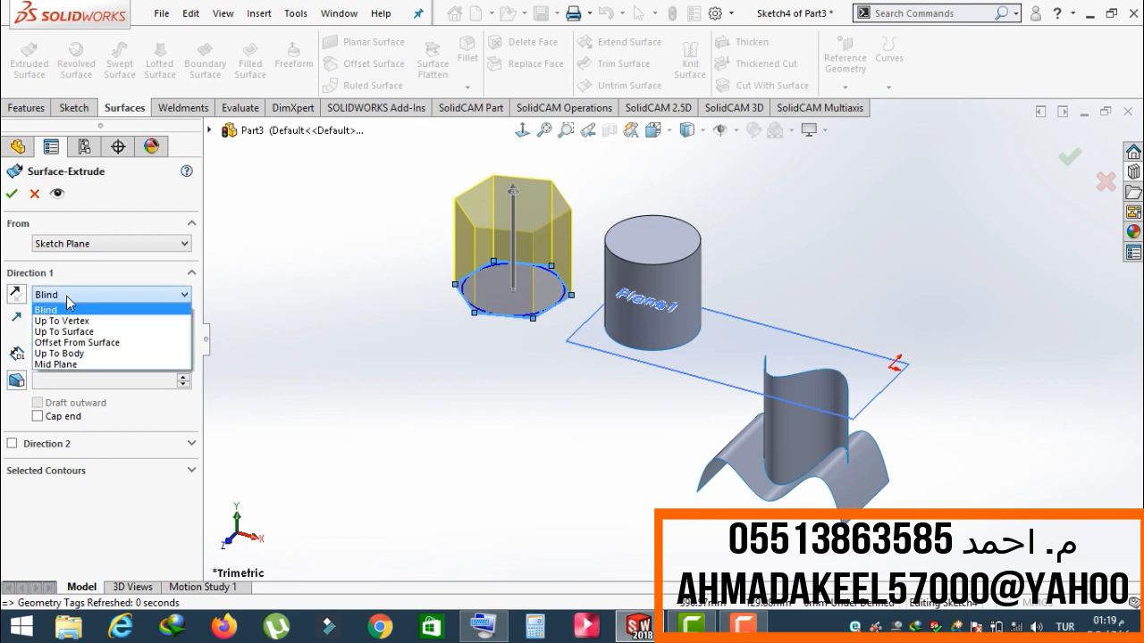
click(91, 332)
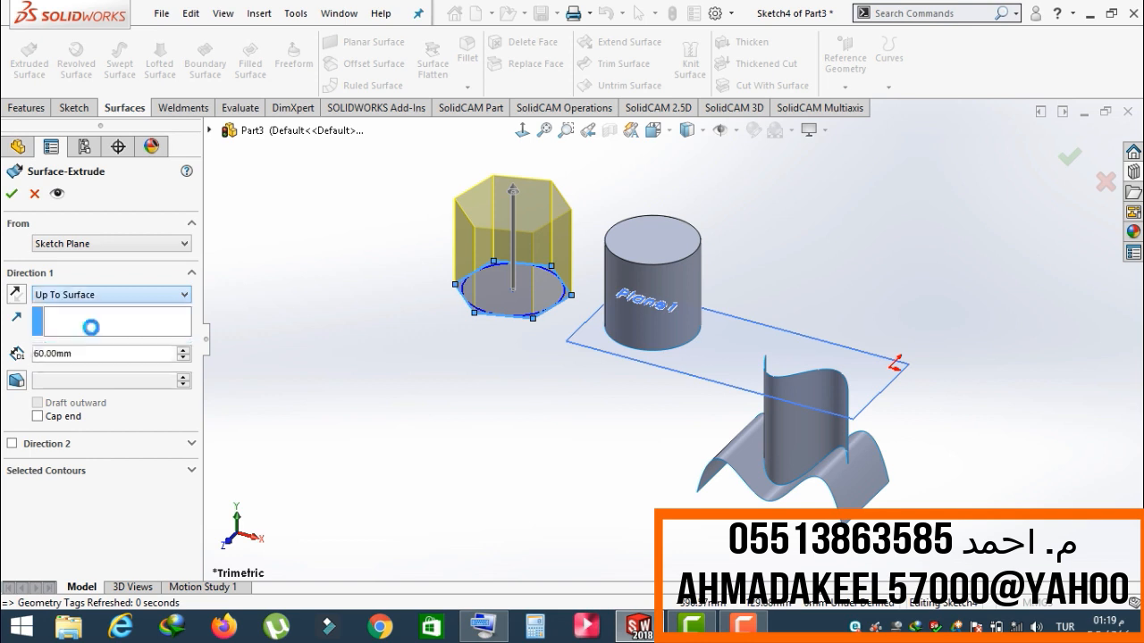
click(670, 251)
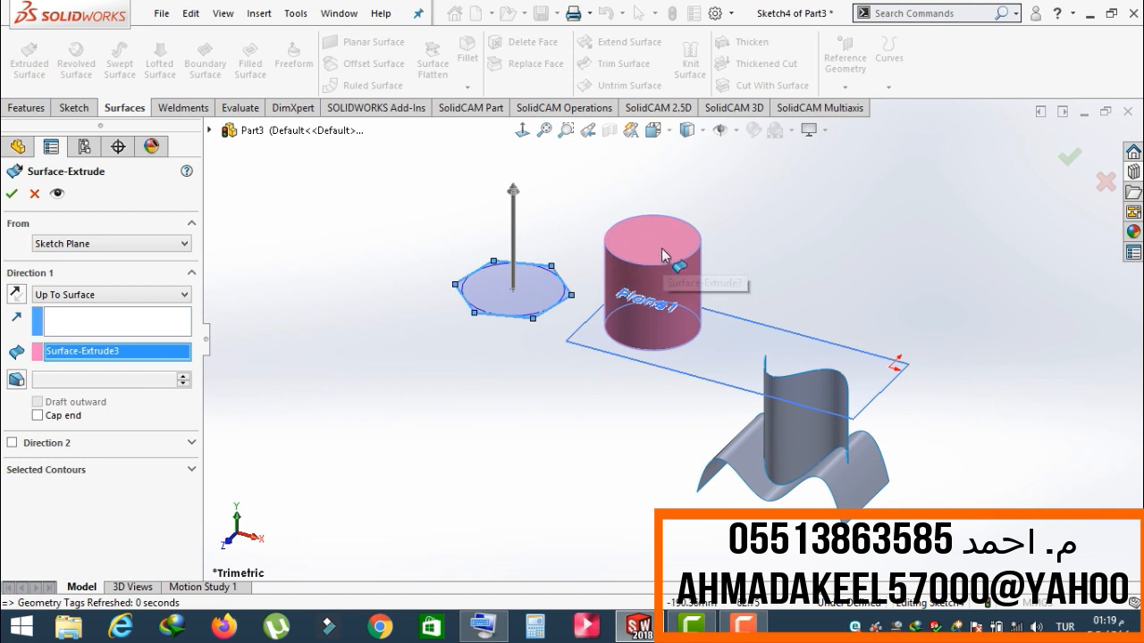
click(12, 195)
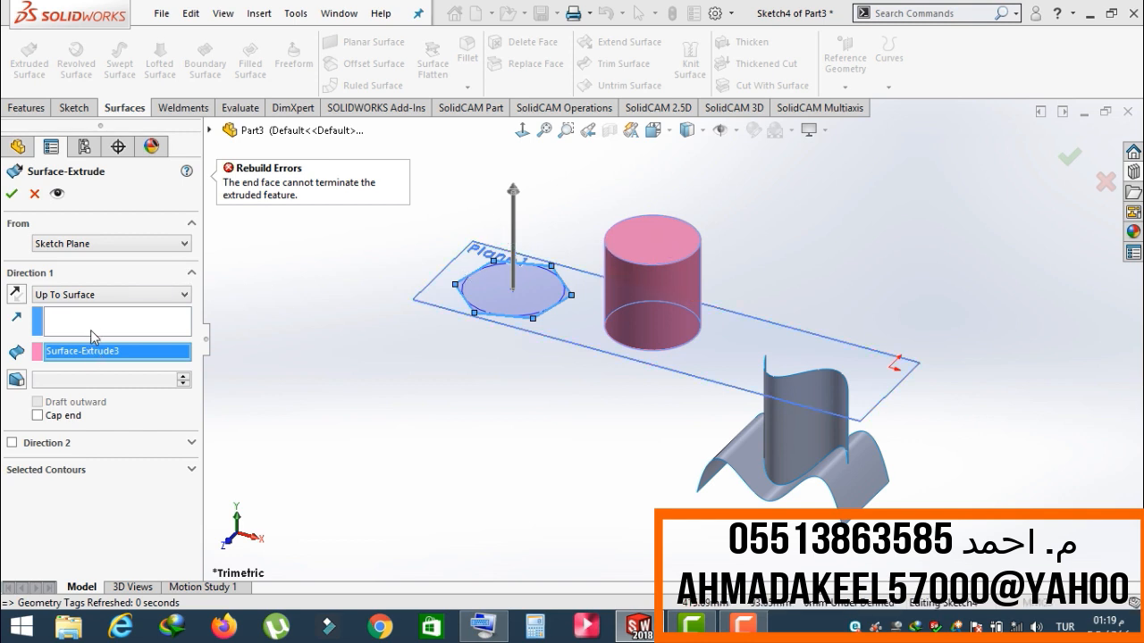
click(100, 295)
click(85, 309)
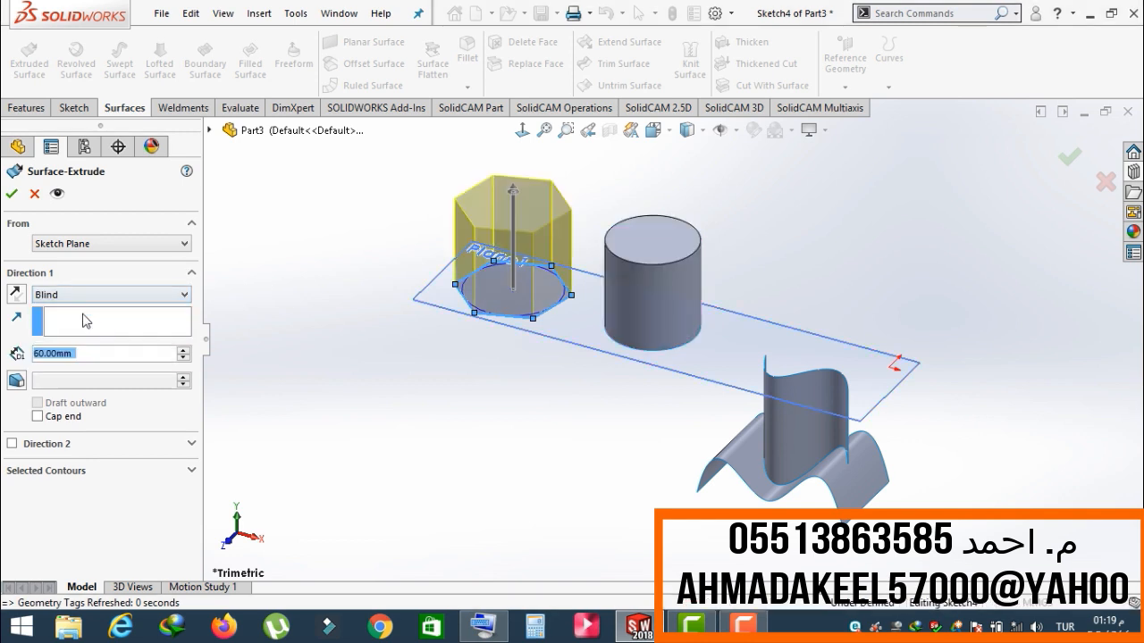
Add a second direction with a blind depth of 50 mm to the hexagon's surface extrusion and complete it without end caps.
click(13, 444)
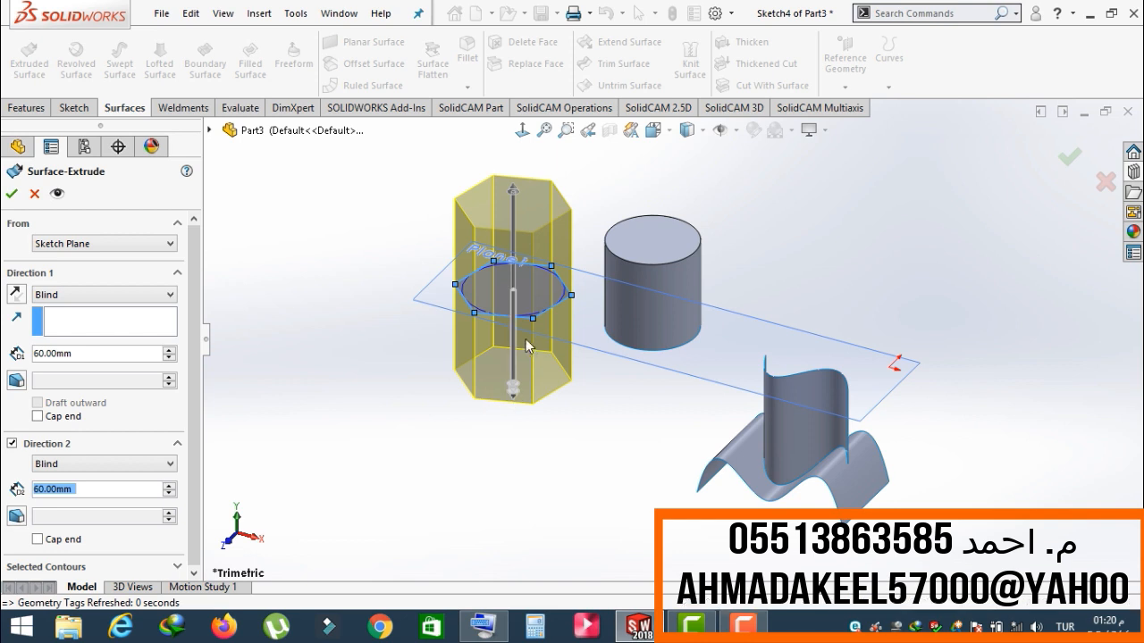
mouse_move(514, 402)
mouse_down()
mouse_move(518, 500)
mouse_move(523, 379)
mouse_move(526, 397)
mouse_move(529, 387)
mouse_move(526, 411)
mouse_move(518, 343)
mouse_move(534, 366)
mouse_up()
drag(196, 408, 192, 452)
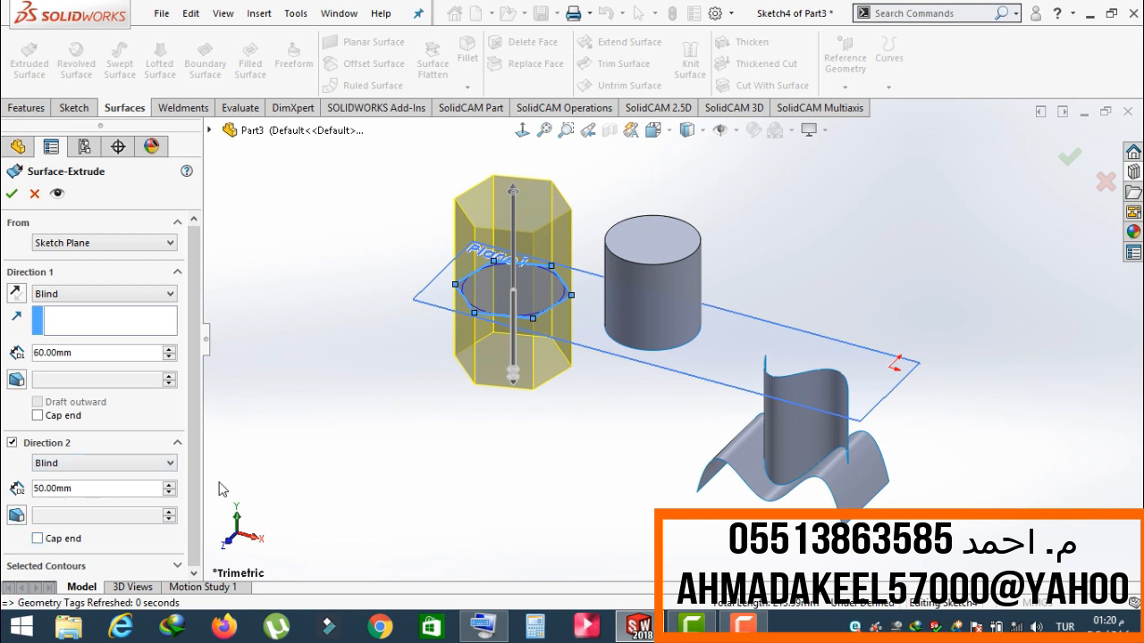
click(12, 194)
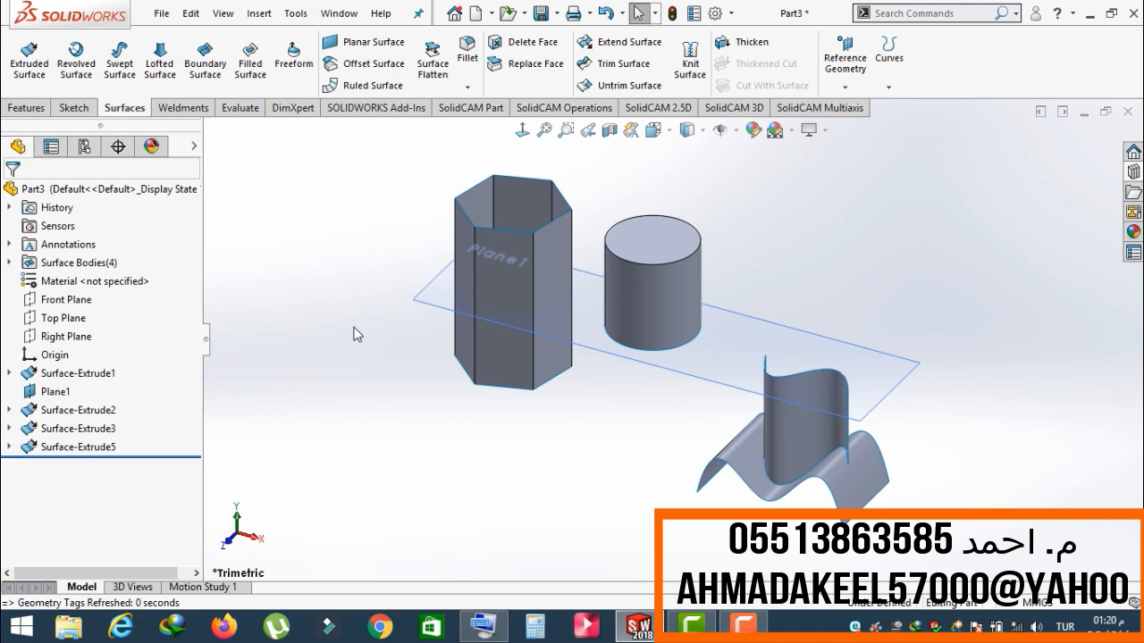
Sketch a circle on the offset plane, beyond the hexagonal surface on the side away from the cylinder.
click(434, 297)
click(501, 239)
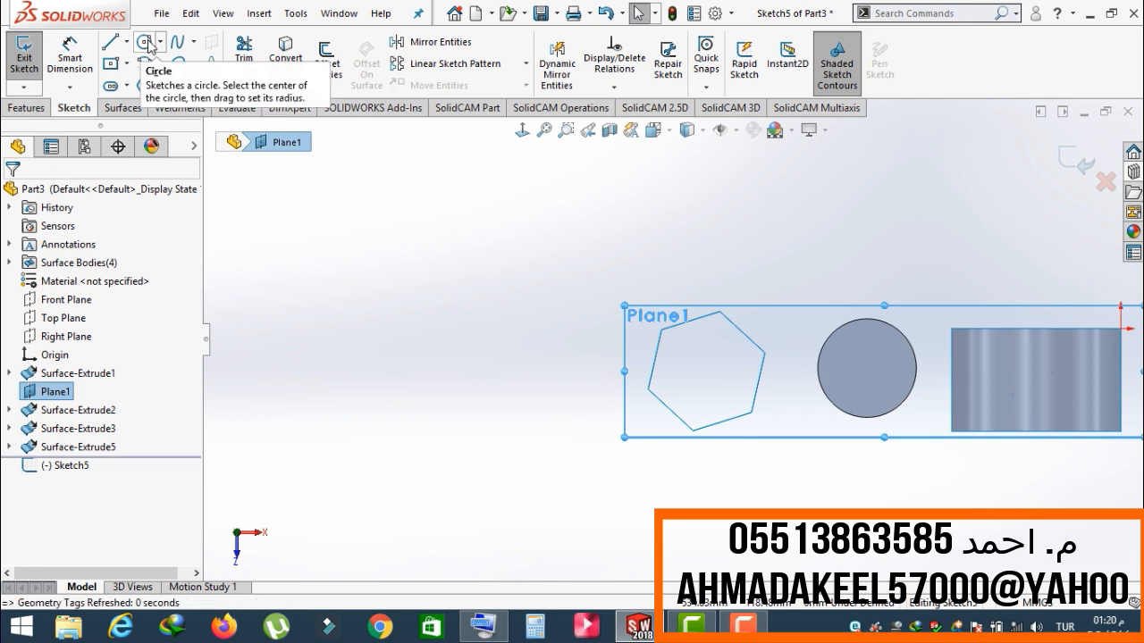
click(145, 42)
click(481, 364)
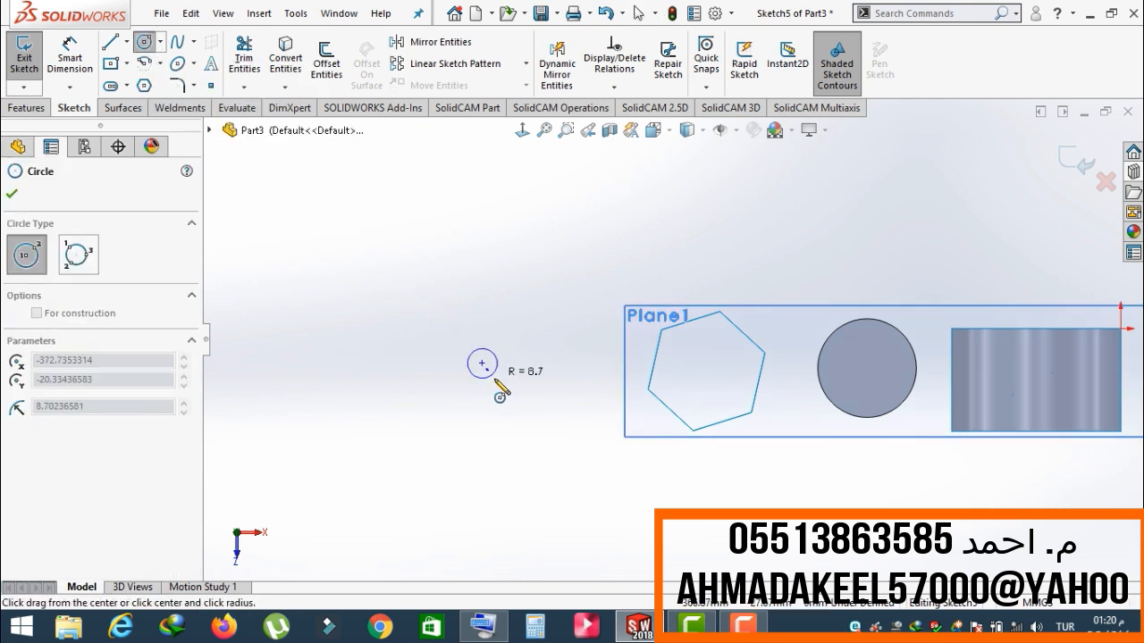
click(529, 413)
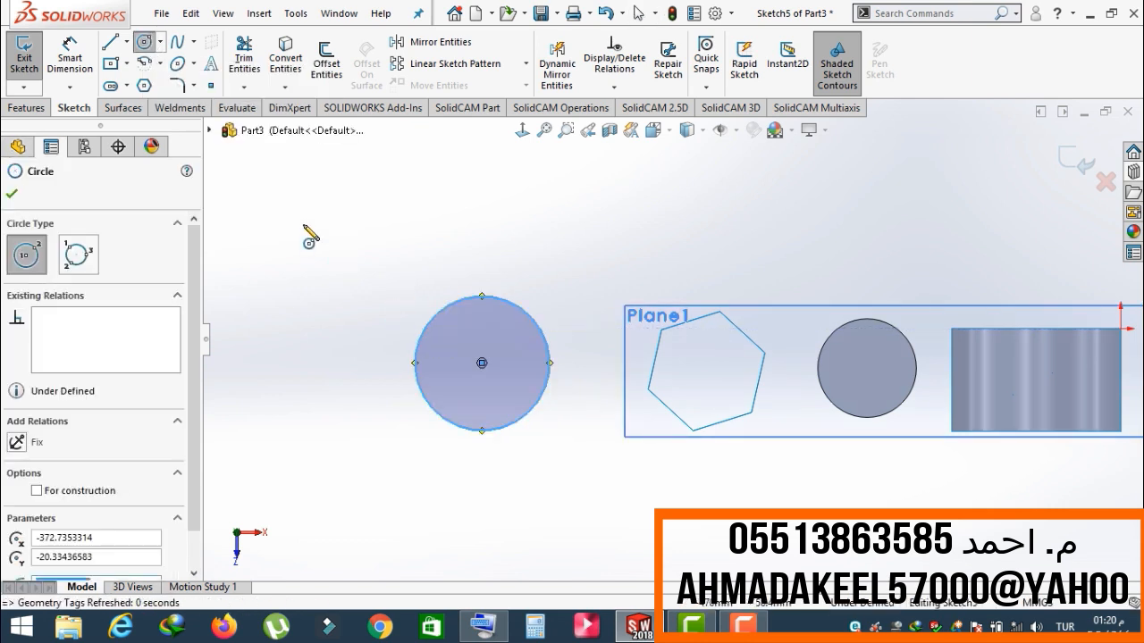
Sketch an ellipse concentric with the circle, with semi-axes of about 62 mm vertically and 20 mm horizontally.
click(179, 64)
click(481, 362)
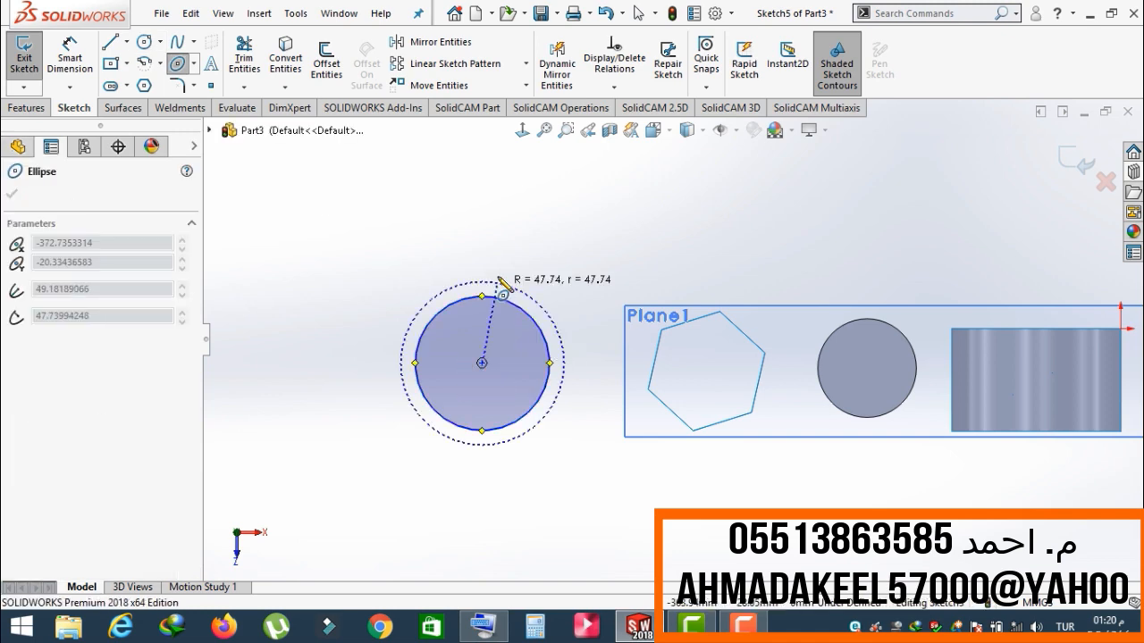
click(482, 257)
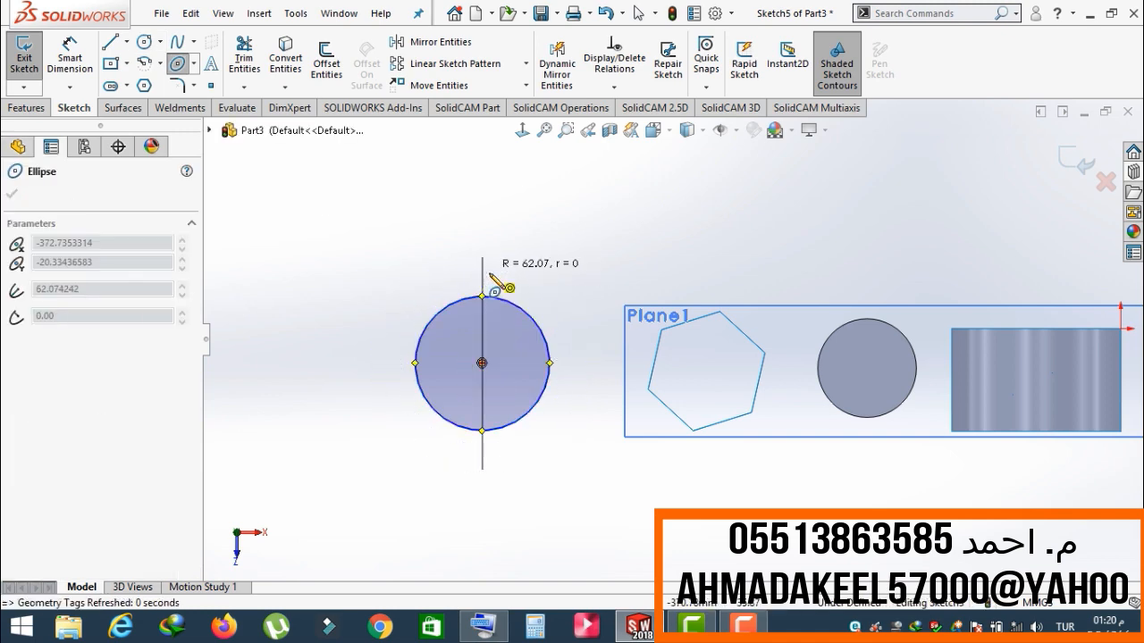
click(516, 360)
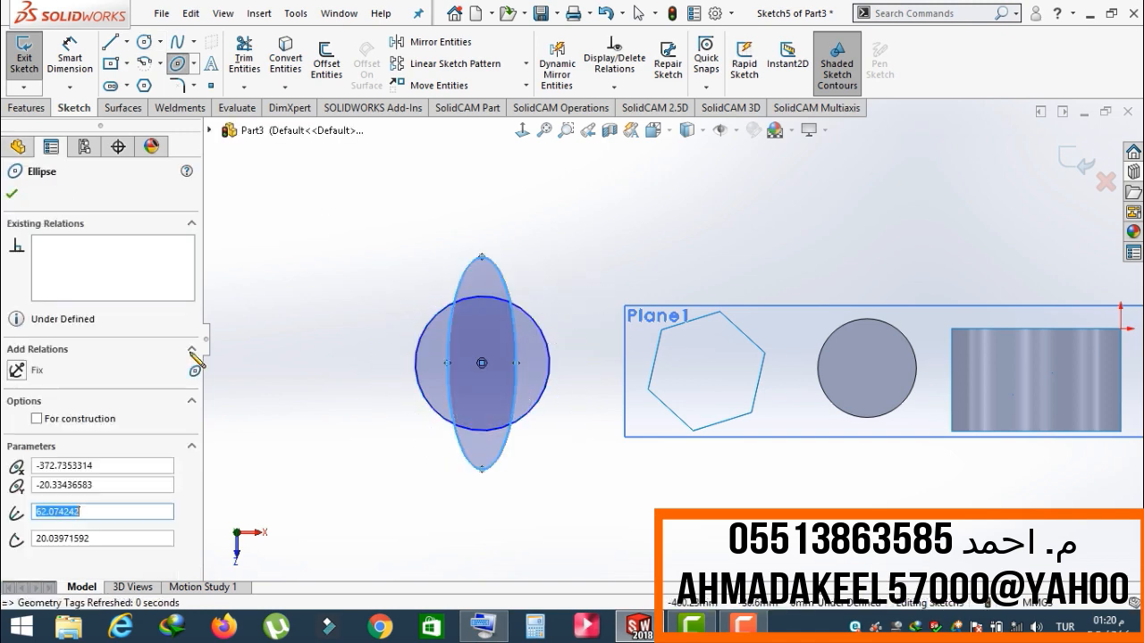
click(305, 274)
Start a 60 mm blind Extruded Surface from the circle-and-ellipse sketch, selecting the region where both shapes overlap as the contour.
click(123, 107)
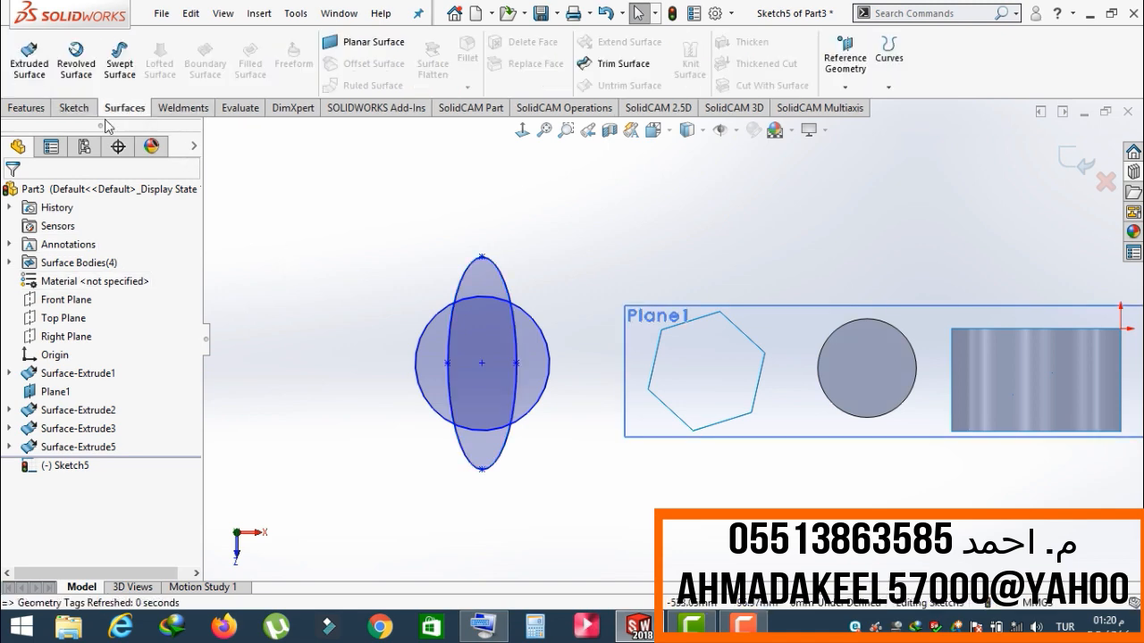
click(29, 61)
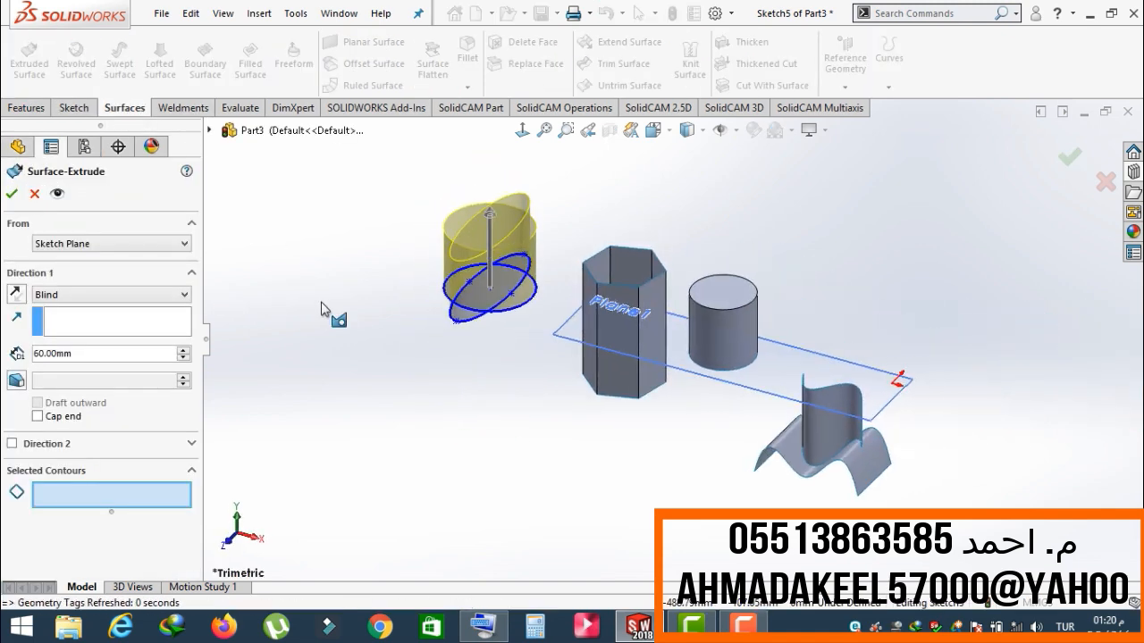
scroll(450, 249, down, 3)
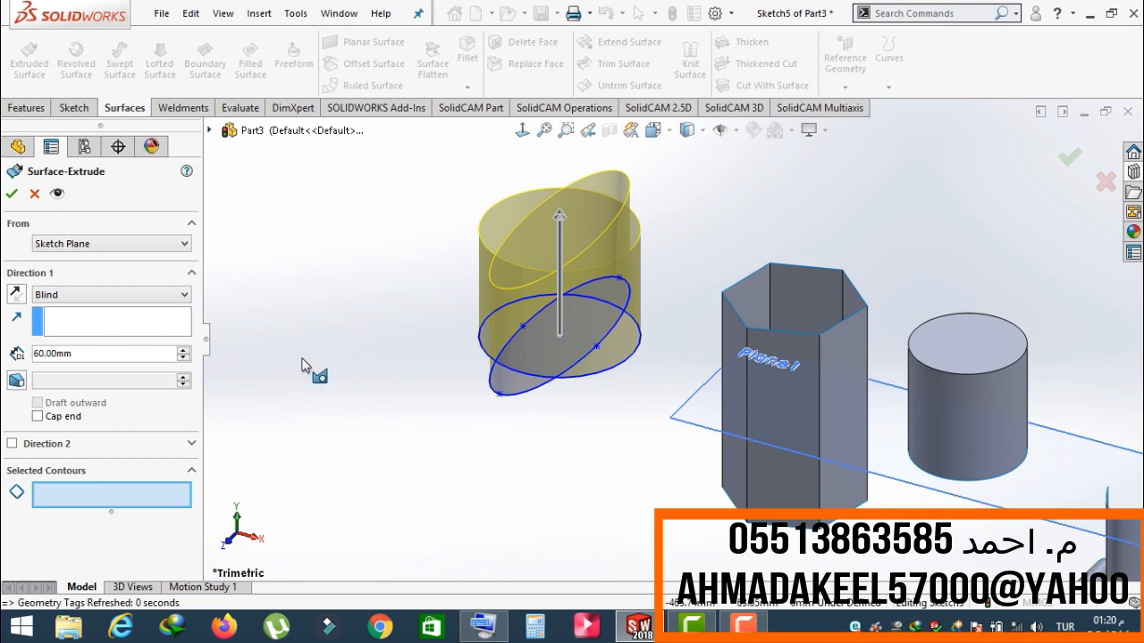
click(90, 508)
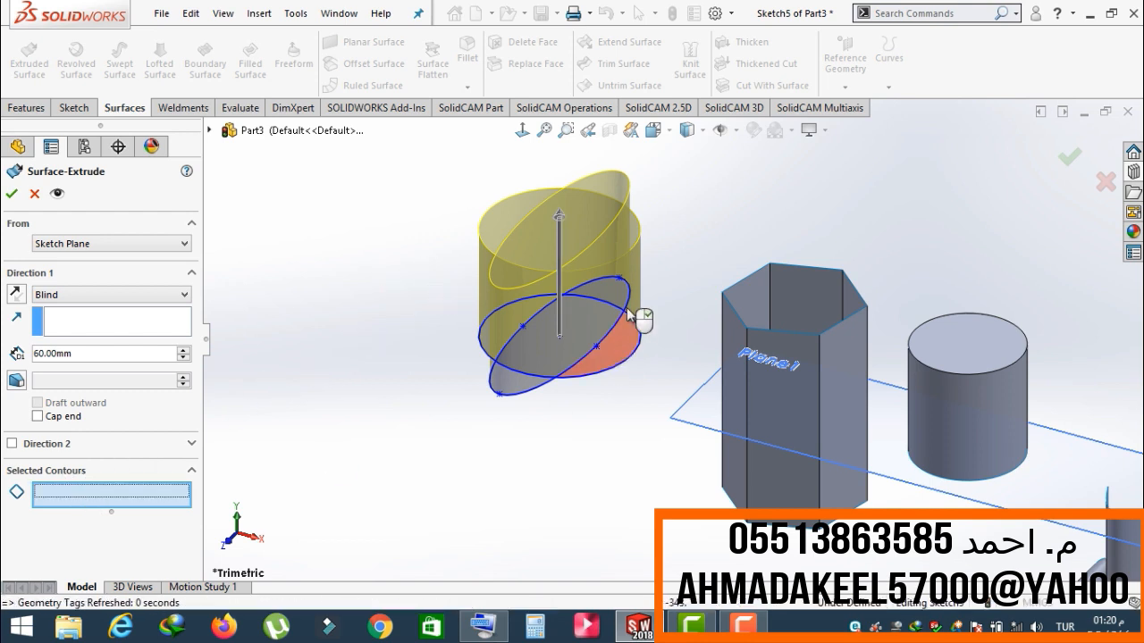
click(580, 315)
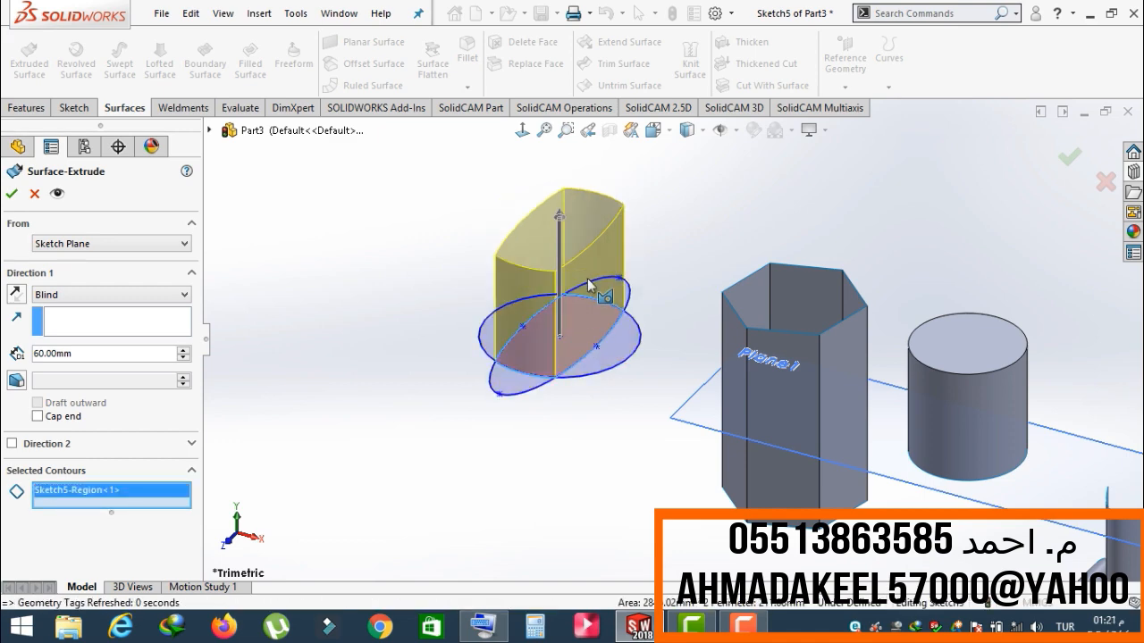
Add the ellipse's front tip and the circle's front side region to the selected contours and complete the surface extrusion.
scroll(587, 278, down, 3)
scroll(590, 270, up, 3)
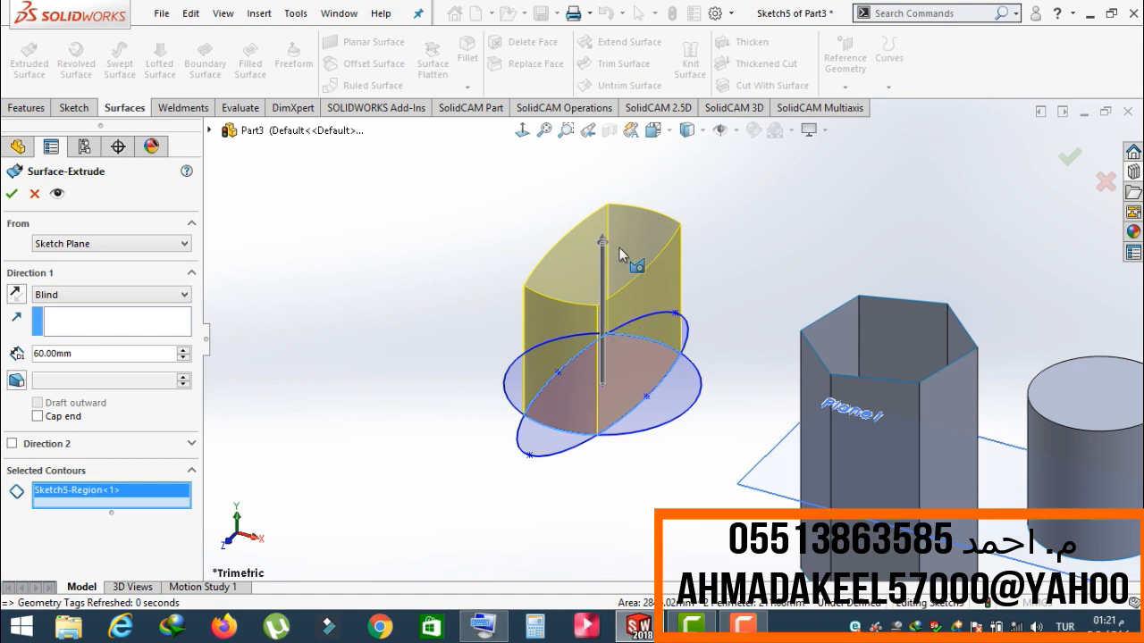
click(547, 432)
click(665, 414)
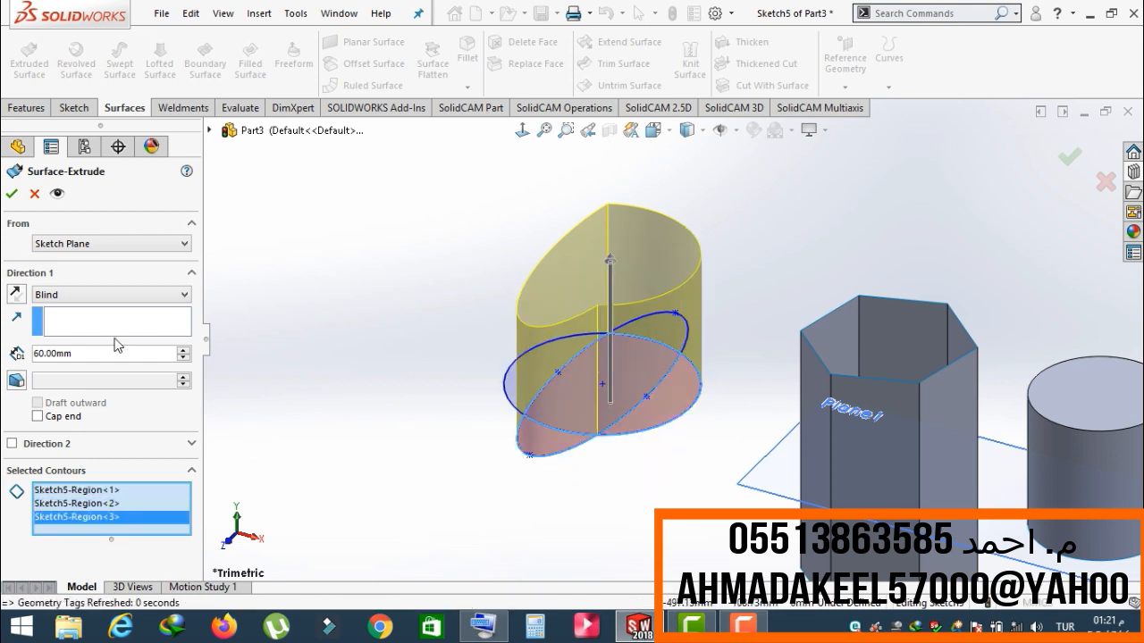
click(13, 195)
middle_drag(389, 347, 611, 367)
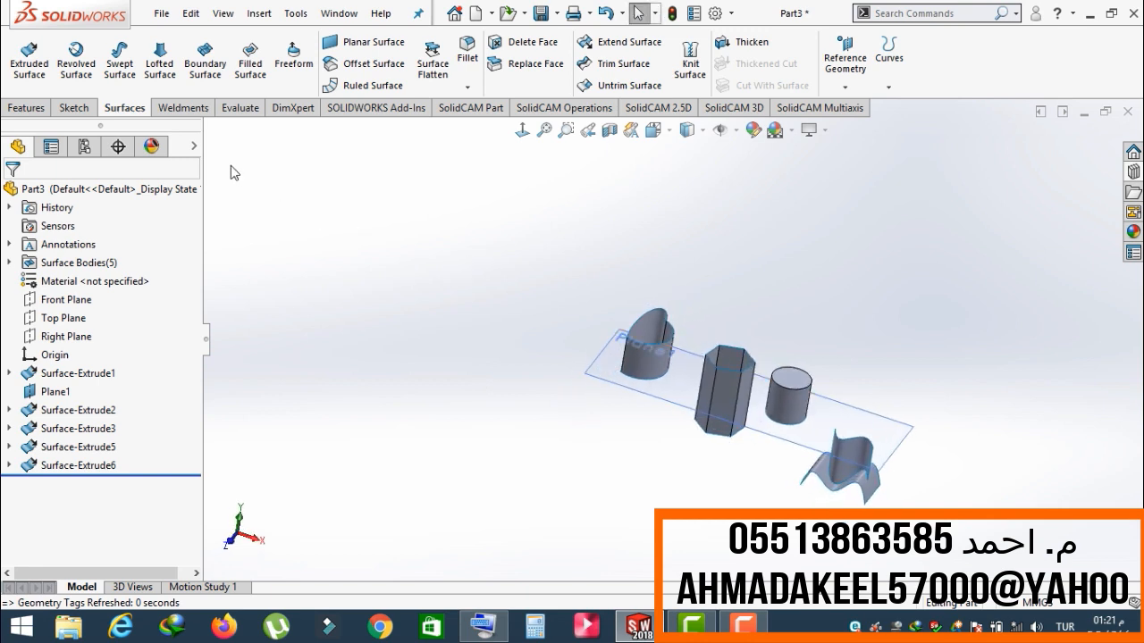
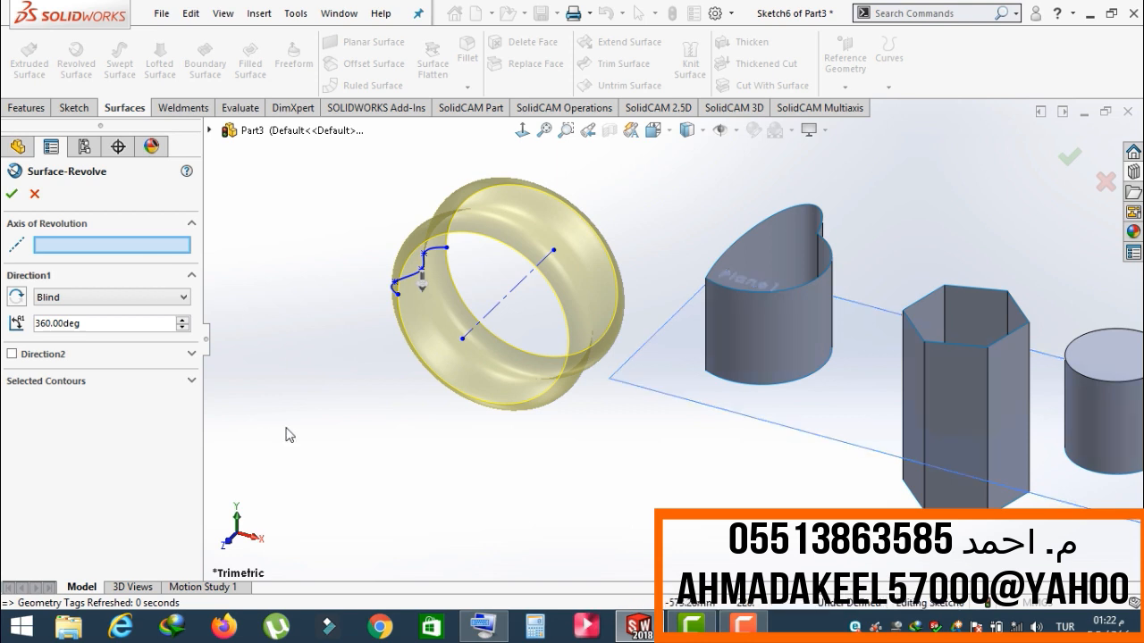
Revolve the wavy open profile 360 degrees about the sketched centerline as a surface.
click(503, 301)
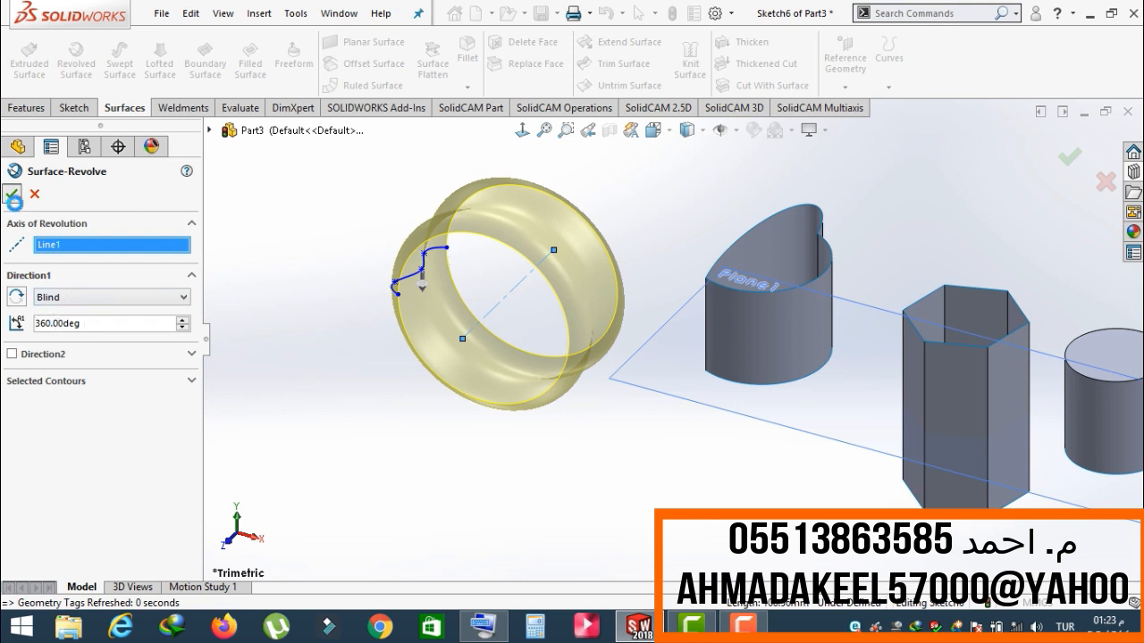
click(11, 194)
middle_drag(387, 430, 467, 454)
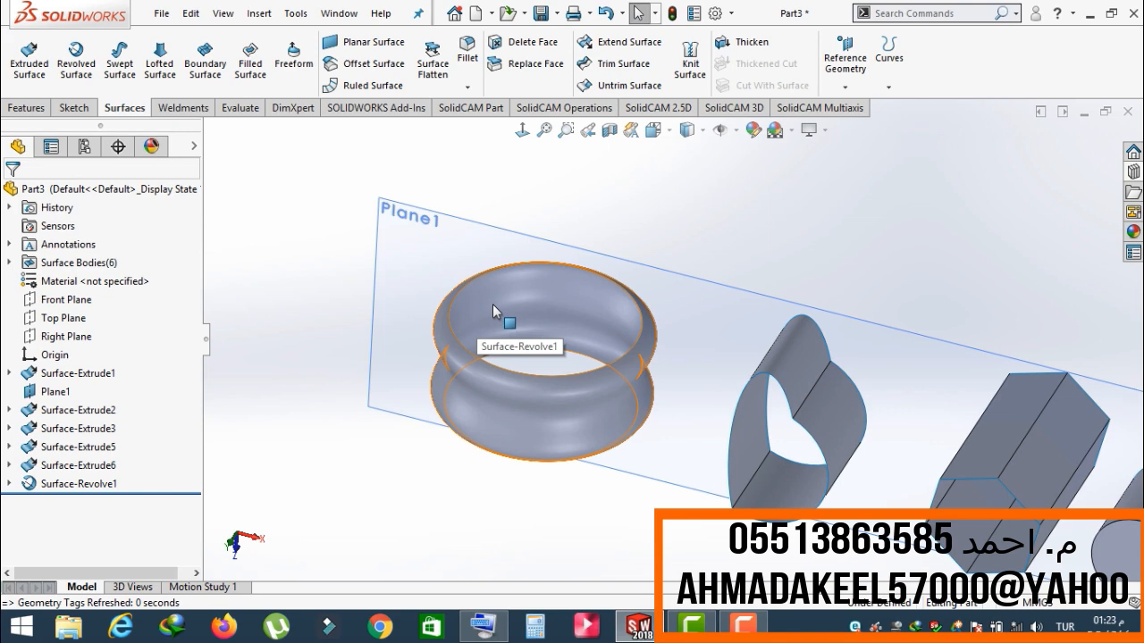
click(23, 111)
click(77, 107)
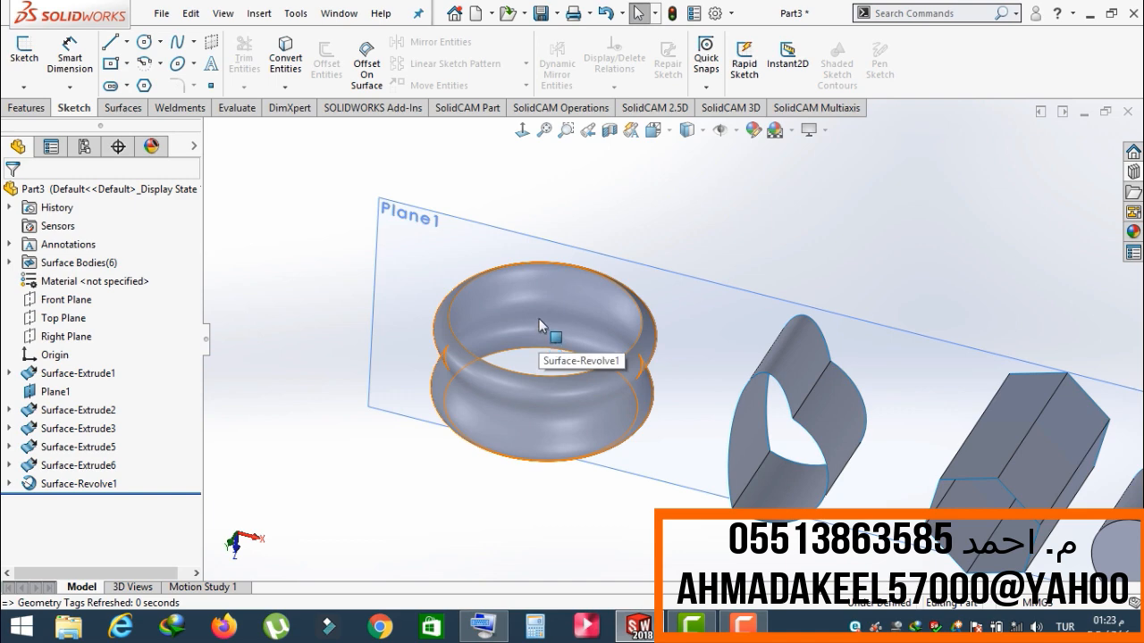
click(516, 310)
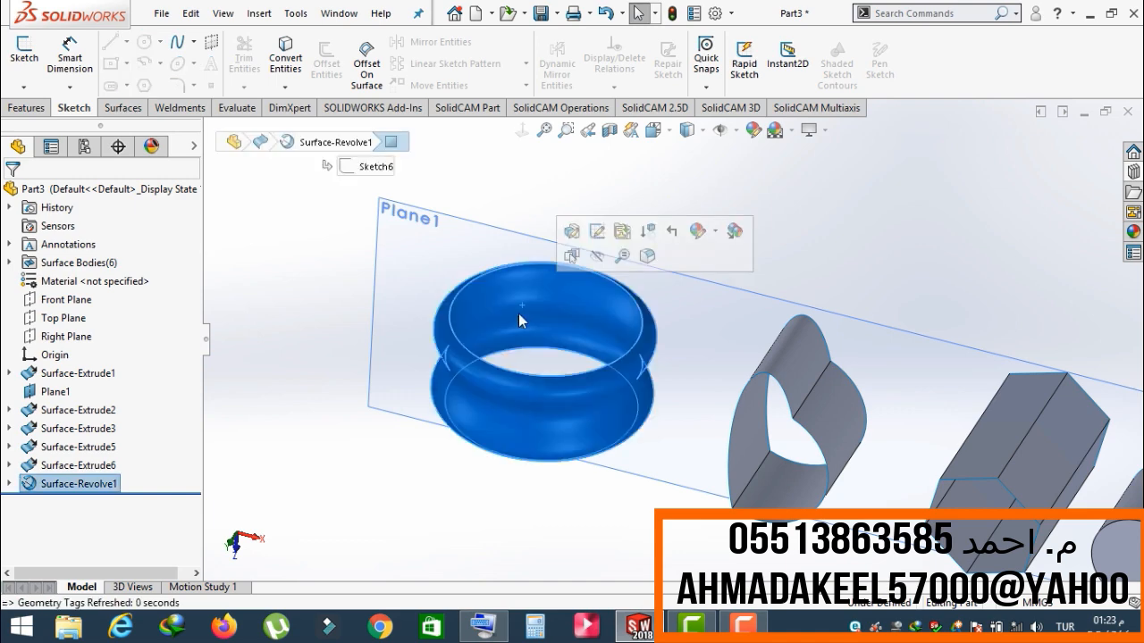
click(283, 323)
Edit the revolved surface to use the Mid Plane end condition with an angle of 90 degrees.
right_click(108, 483)
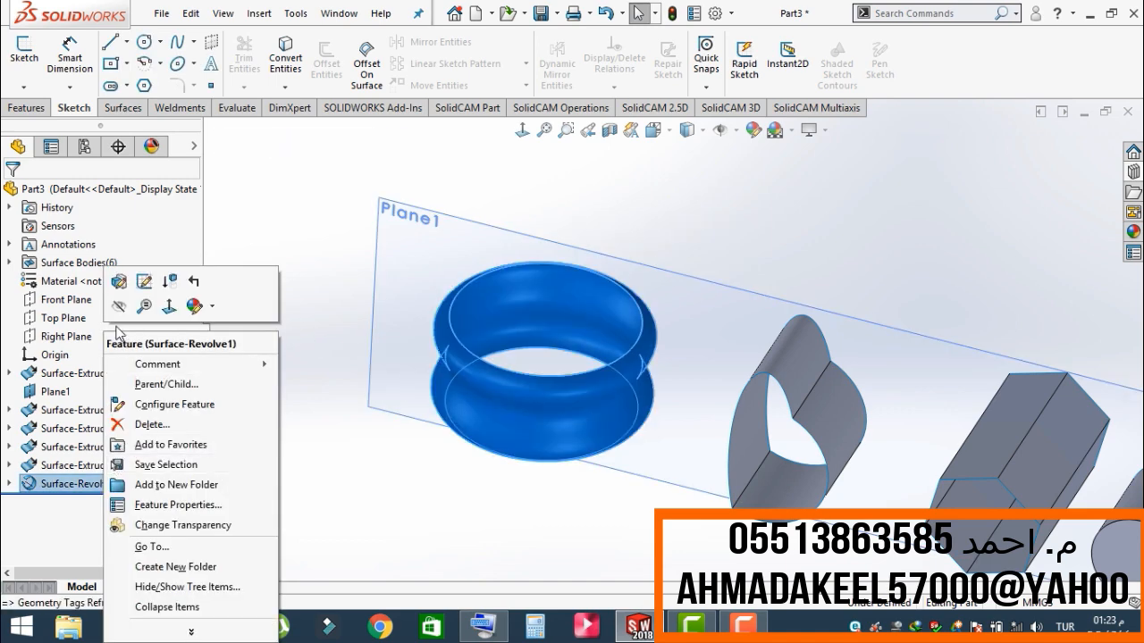
click(119, 282)
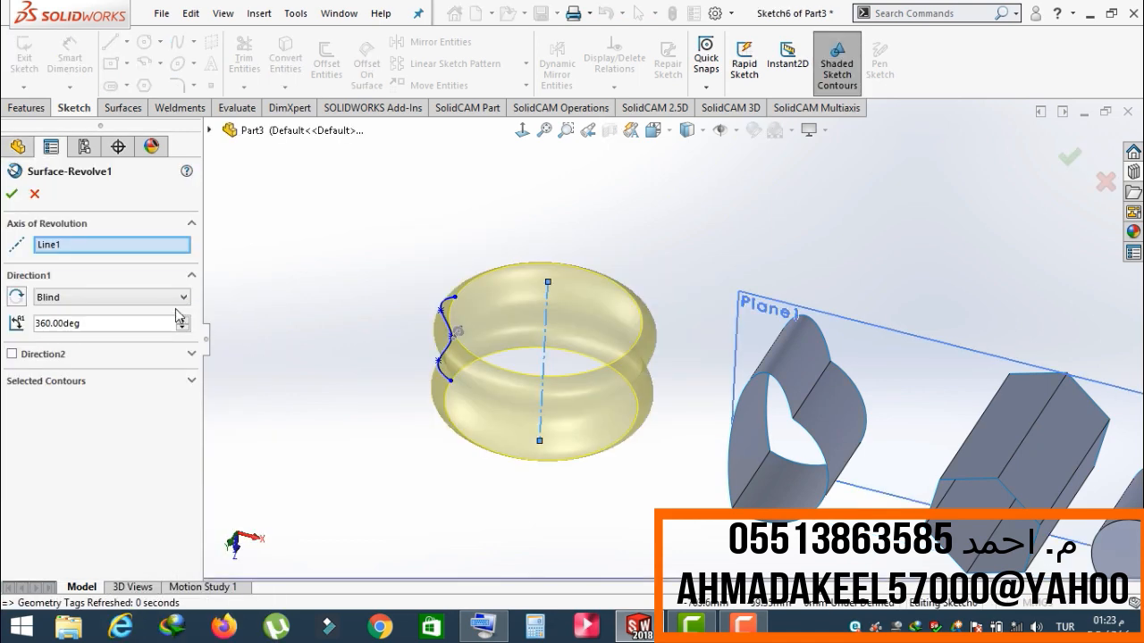
click(92, 303)
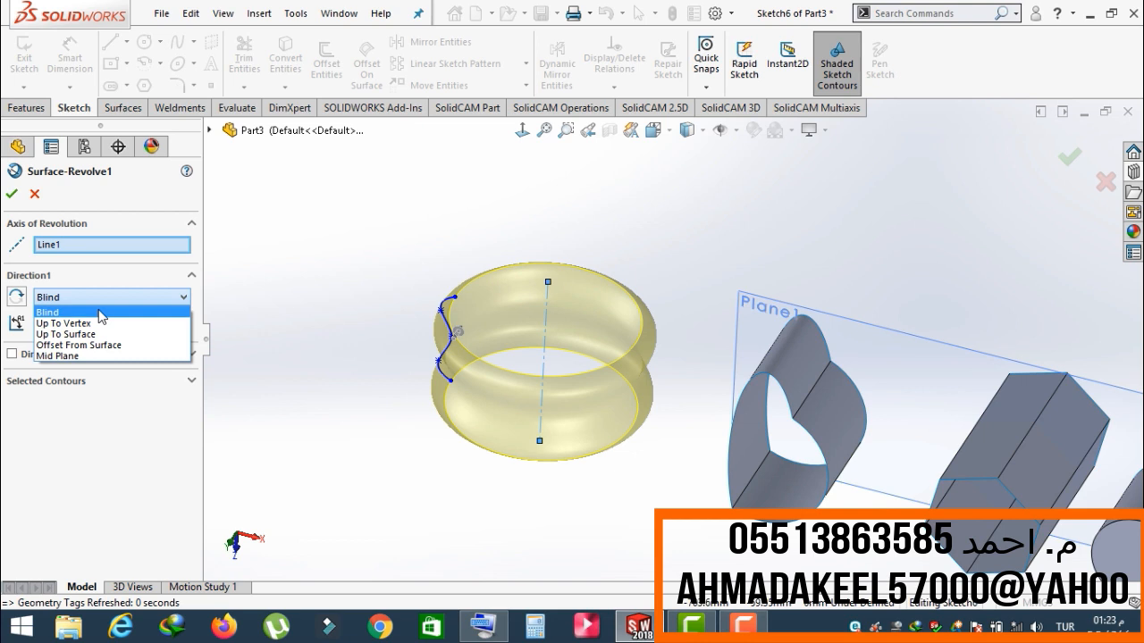
click(95, 356)
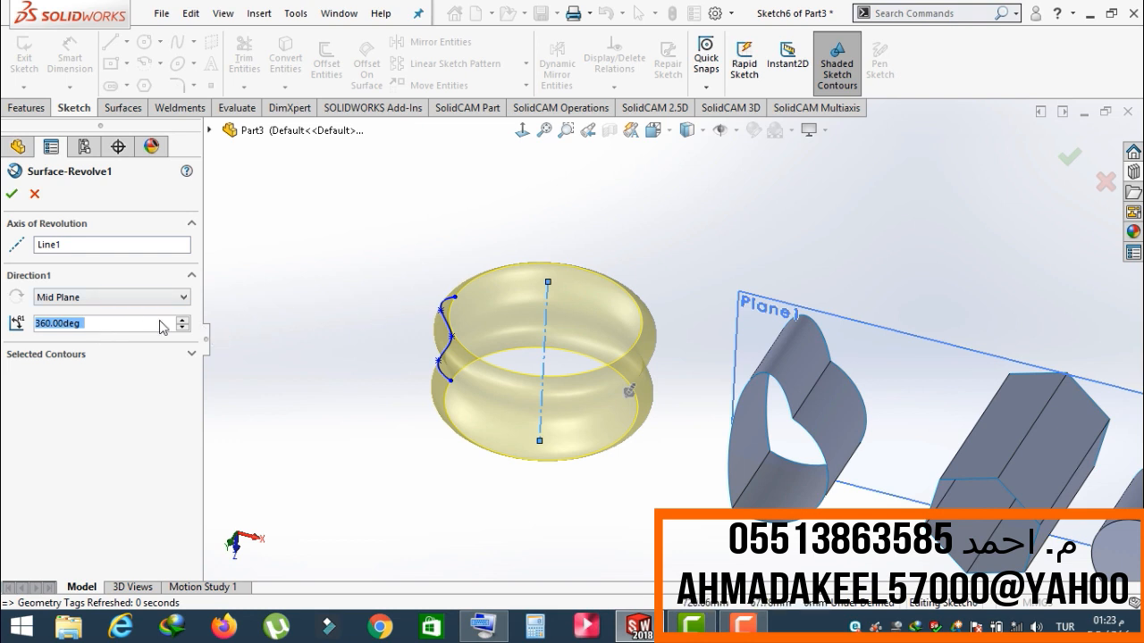
text(90)
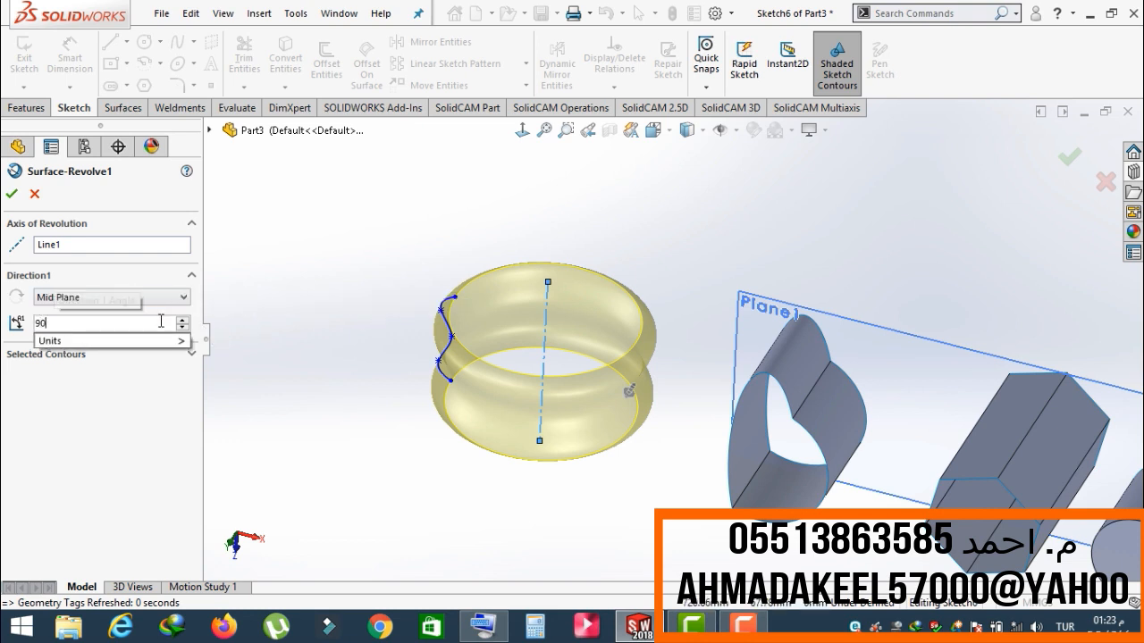
key(Return)
middle_drag(319, 314, 464, 482)
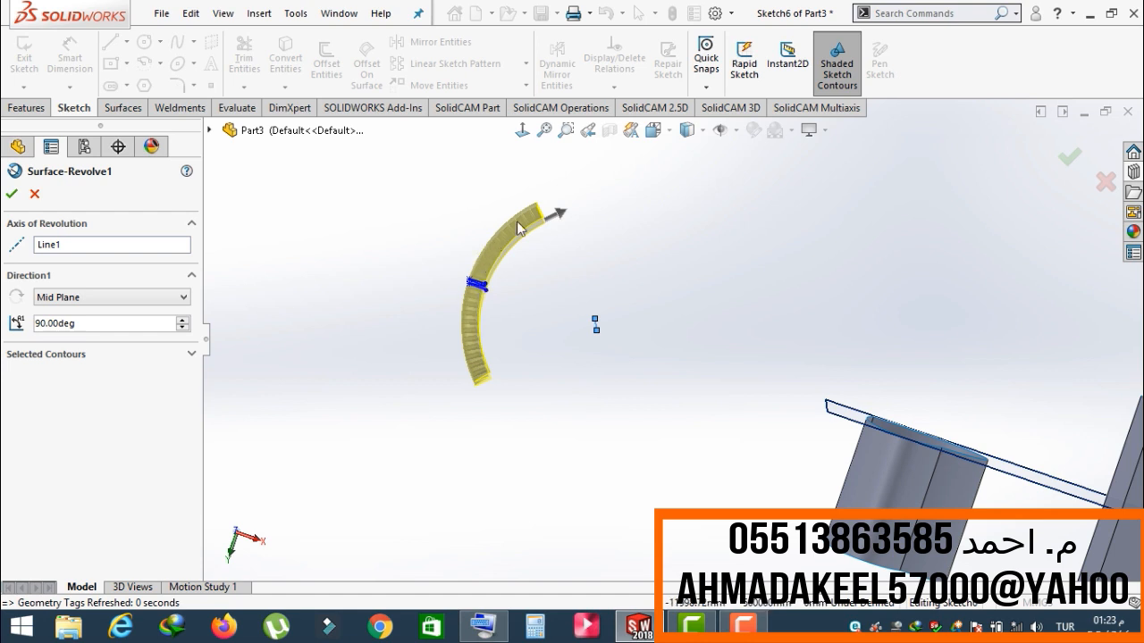
middle_drag(471, 370, 452, 250)
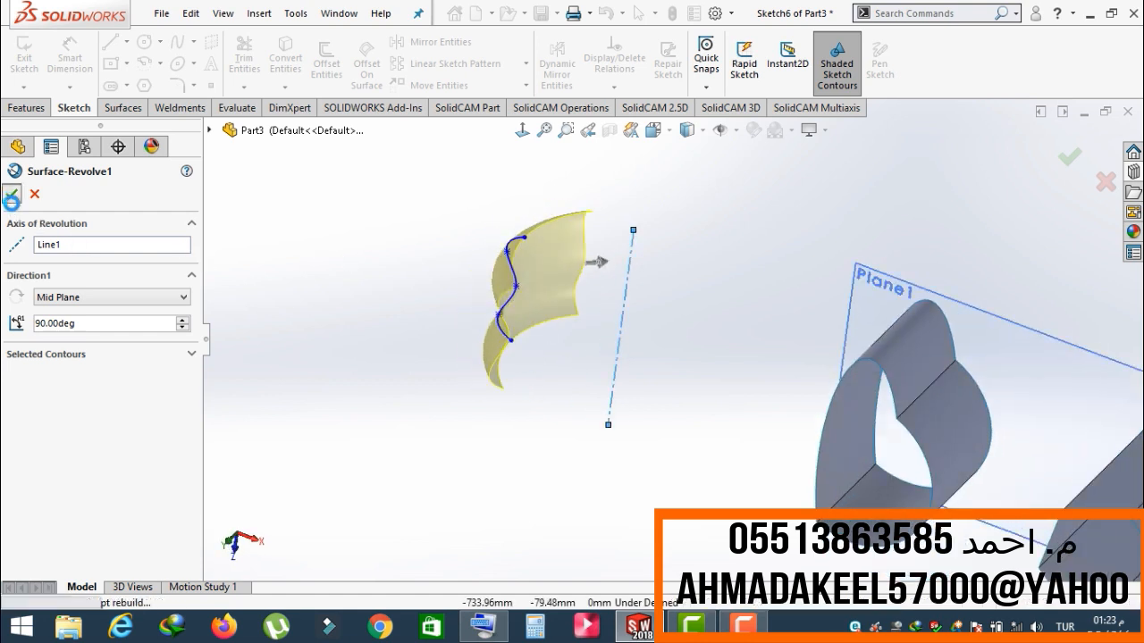
click(12, 193)
middle_drag(294, 275, 423, 325)
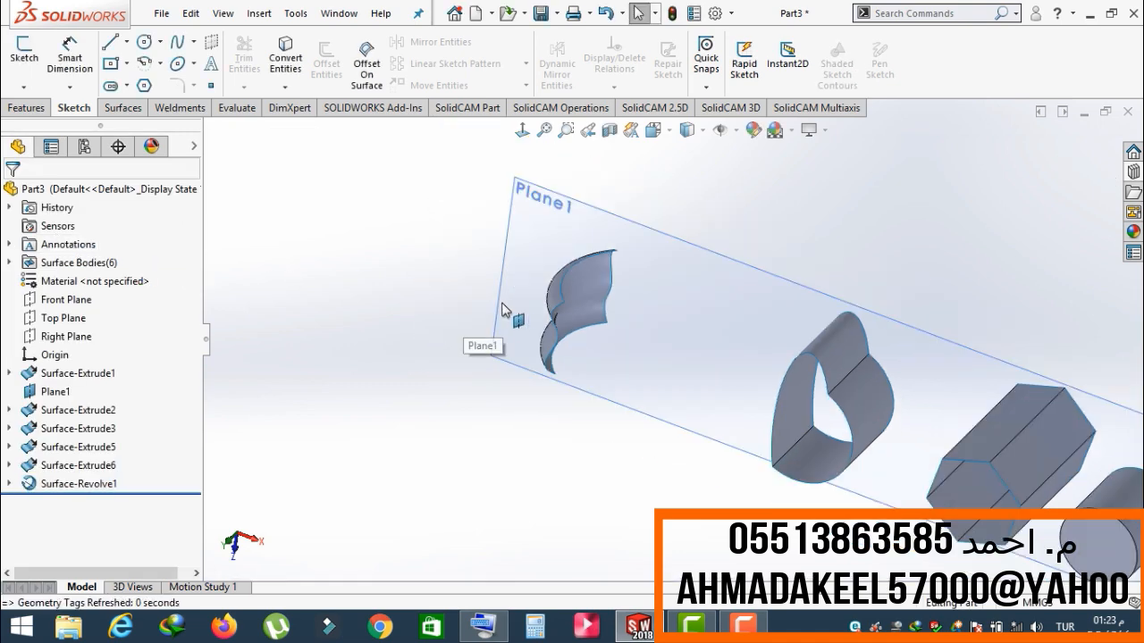
middle_drag(503, 314, 558, 304)
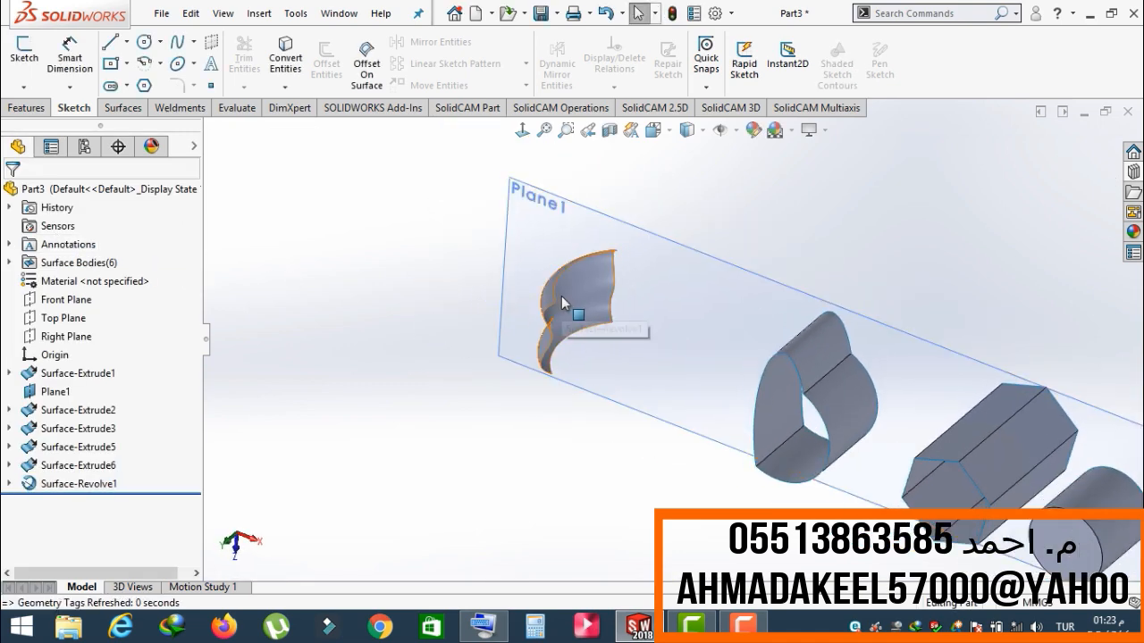
click(123, 108)
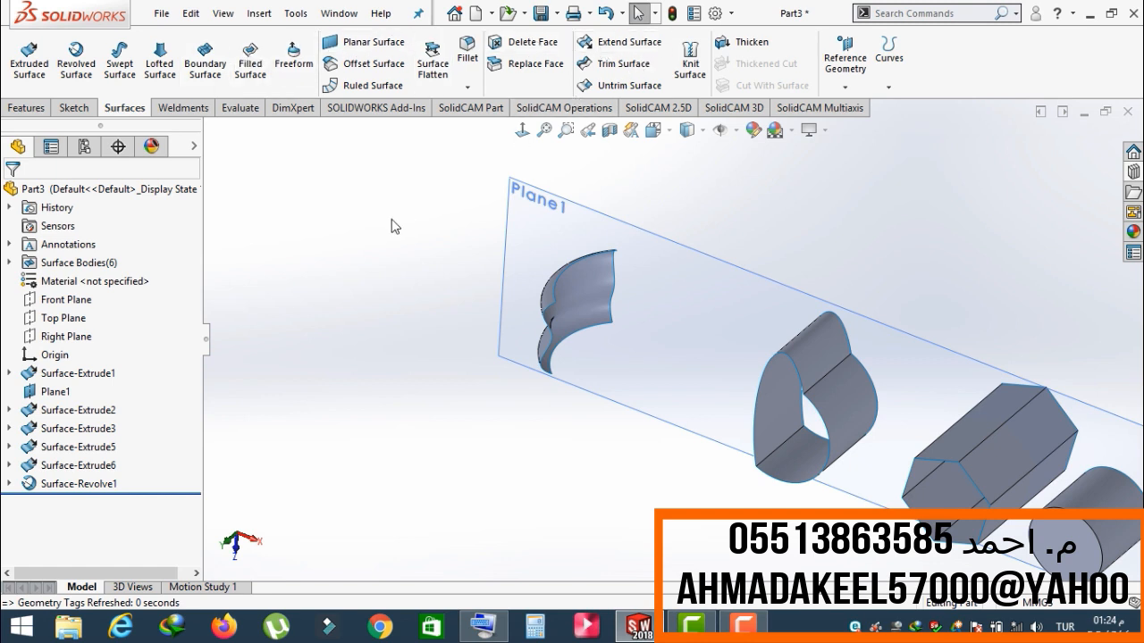
scroll(472, 299, up, 3)
scroll(510, 300, down, 3)
scroll(804, 393, up, 5)
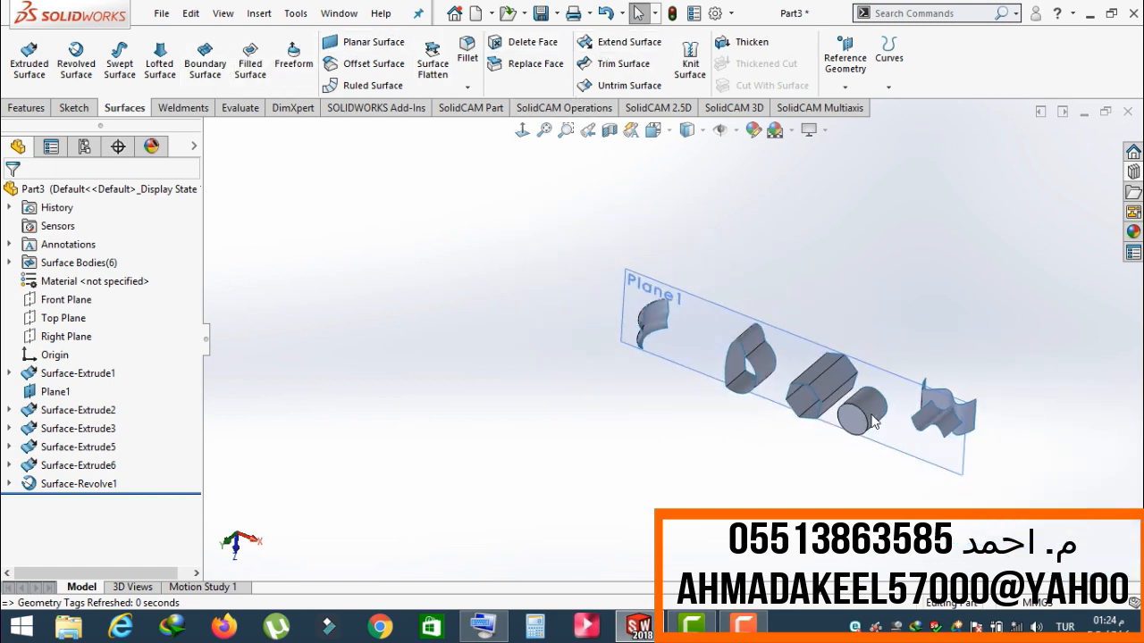
scroll(871, 423, down, 3)
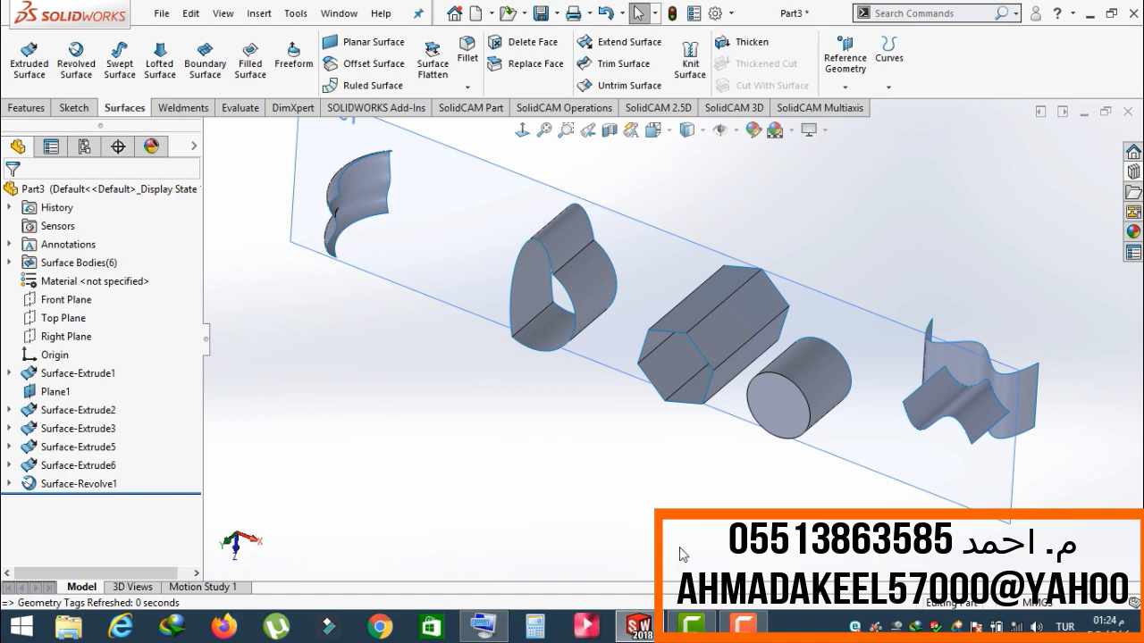
click(743, 624)
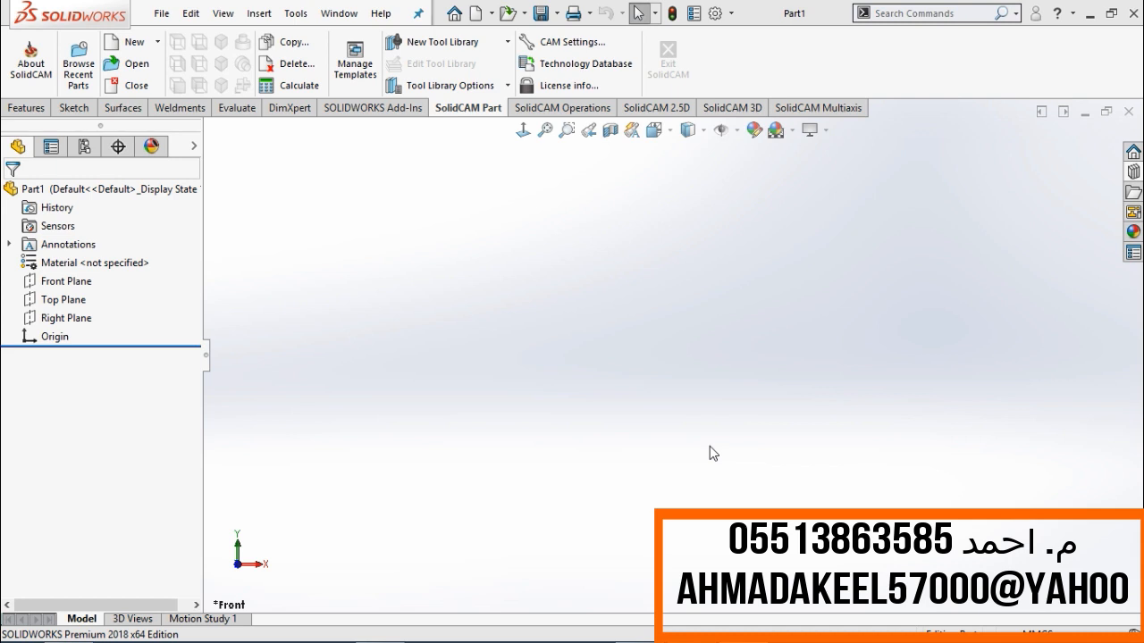
Sketch a wavy four-point open spline on the Front Plane, starting at the origin and running toward negative X.
click(77, 108)
click(24, 52)
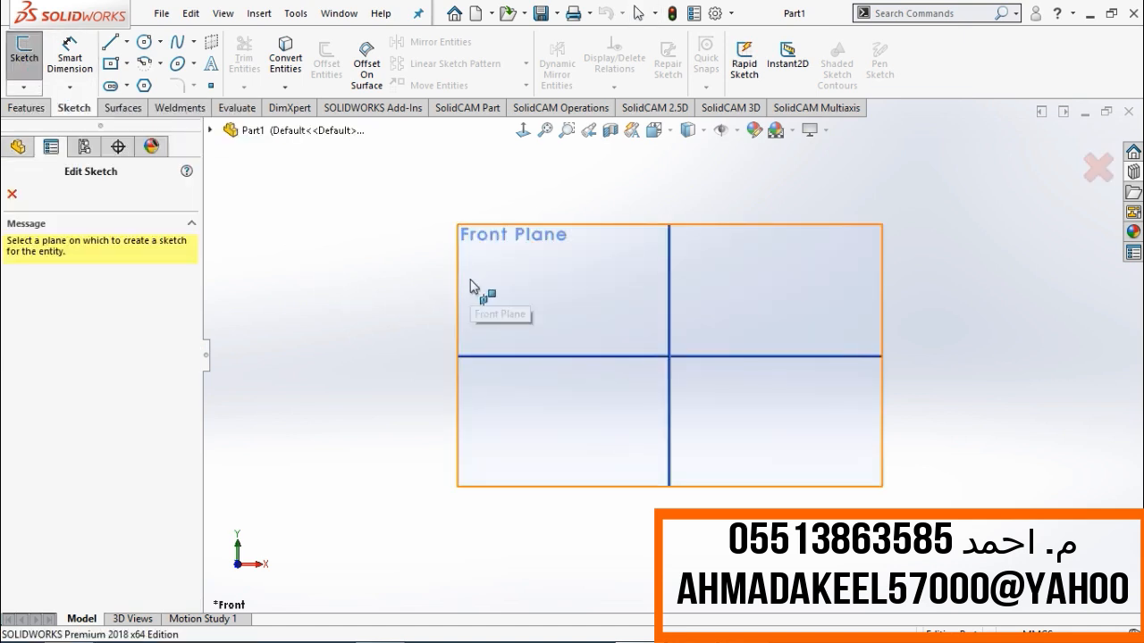
click(477, 289)
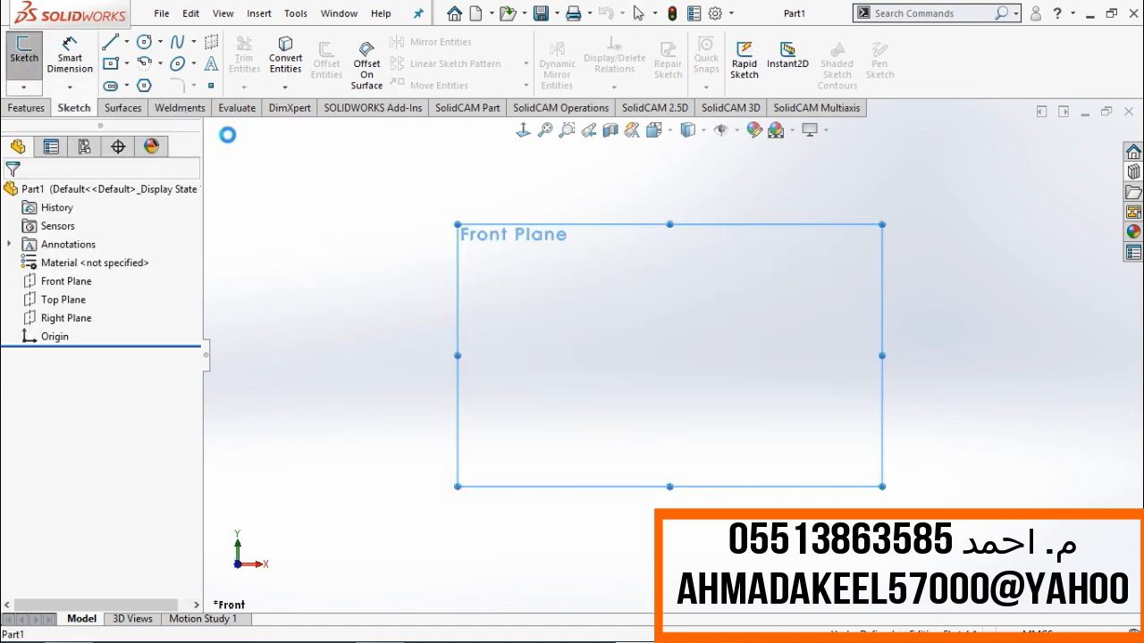
click(177, 42)
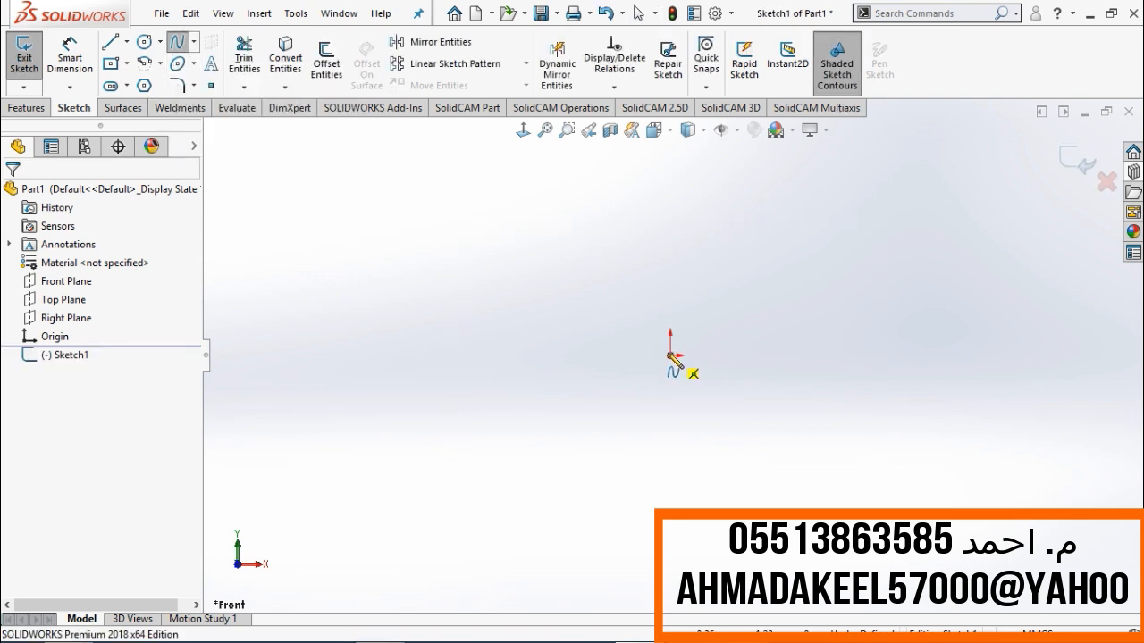
click(671, 354)
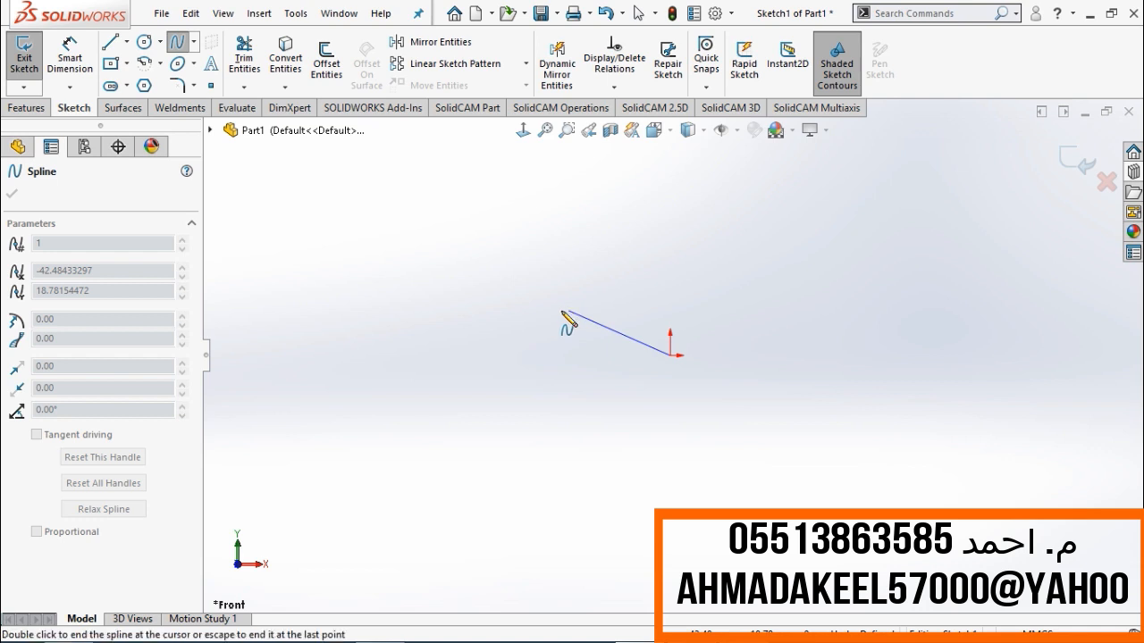
click(568, 310)
click(438, 348)
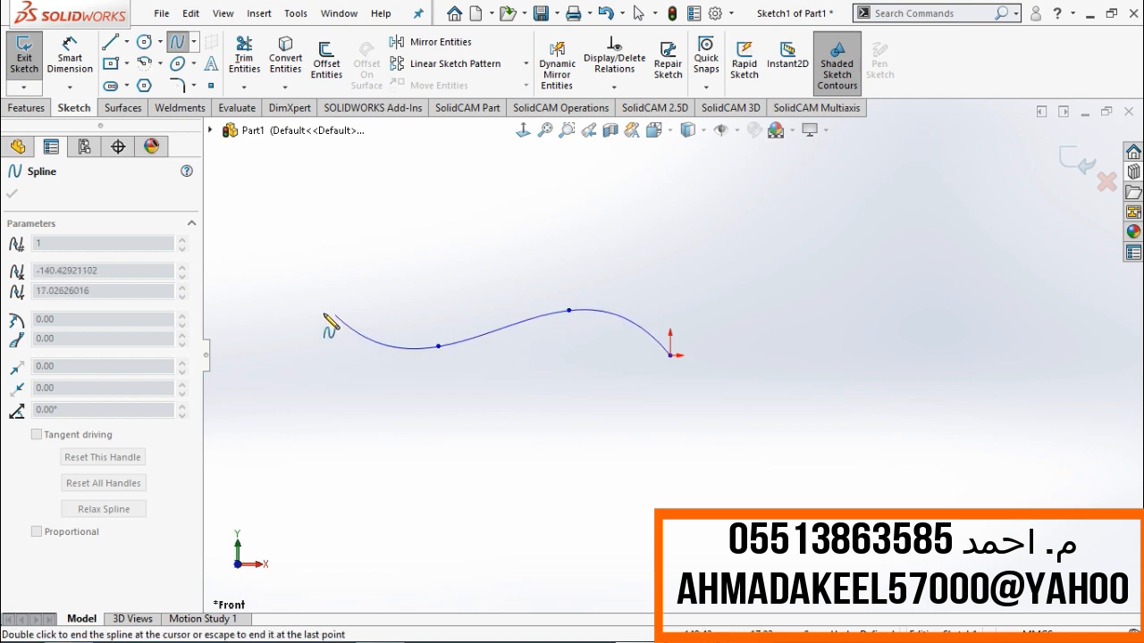
double_click(320, 313)
click(13, 193)
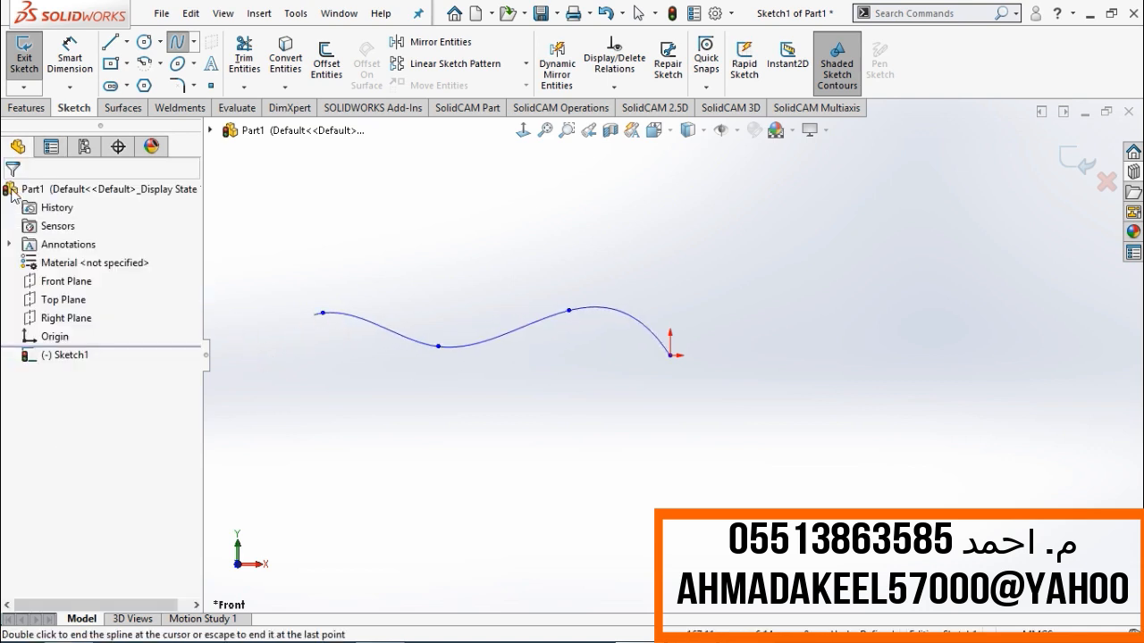
Extrude the spline as a surface with the Mid Plane end condition and a depth of 80 mm.
click(43, 111)
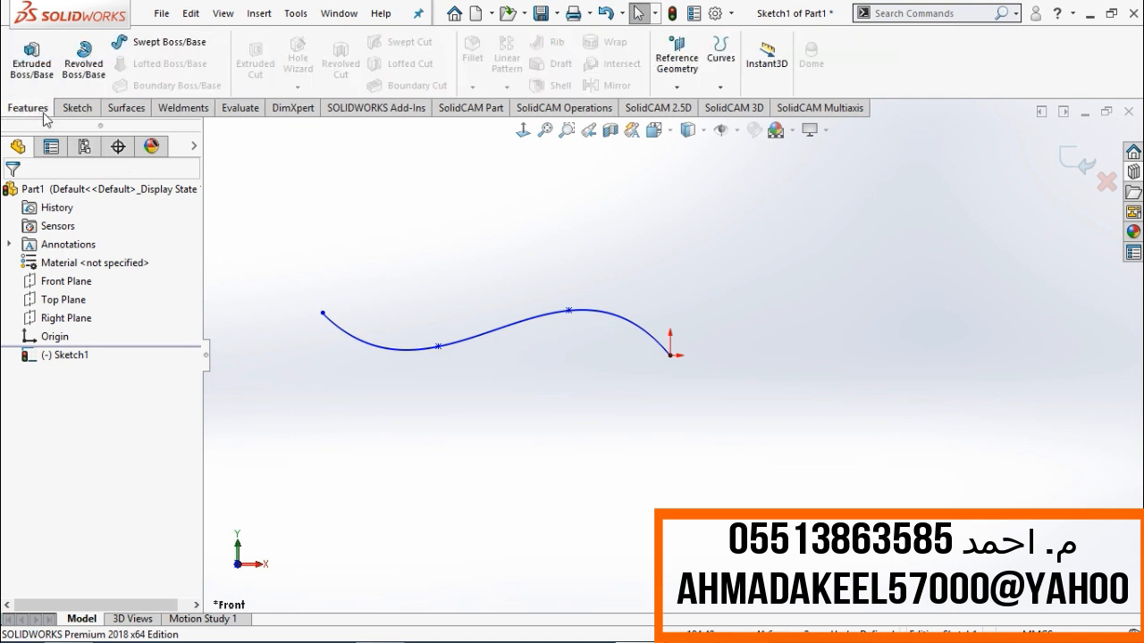
click(125, 108)
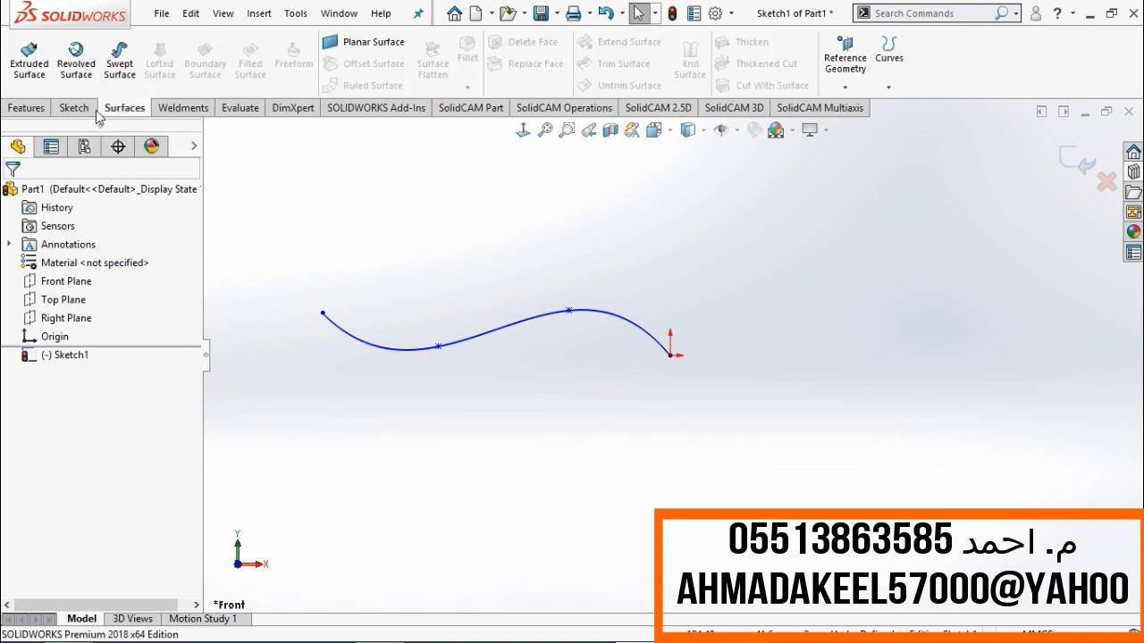
click(30, 59)
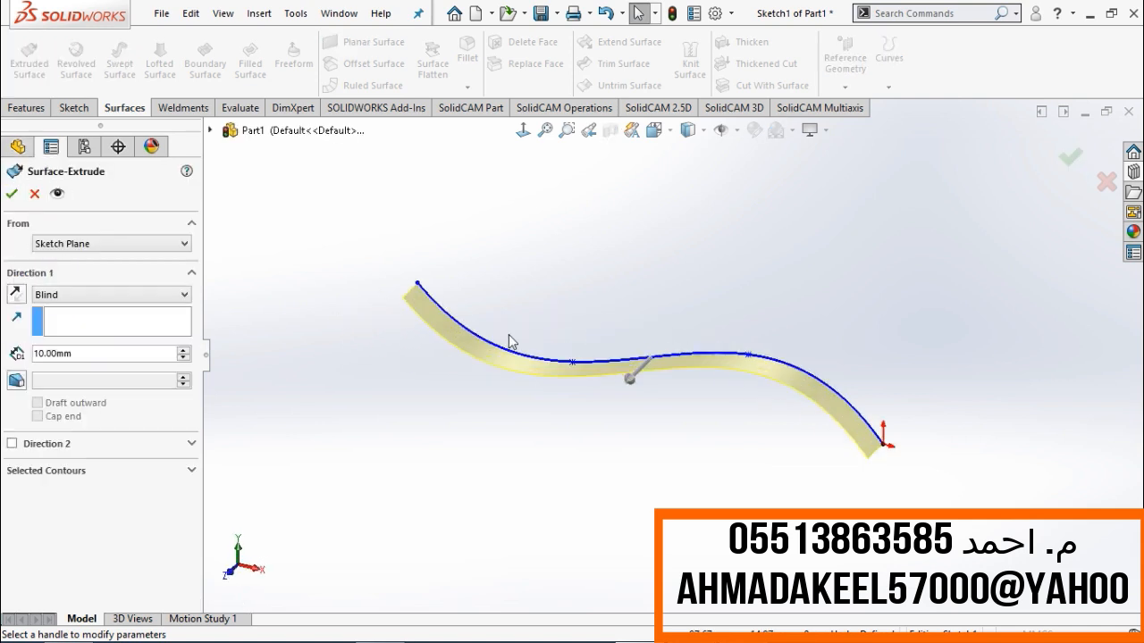
click(176, 297)
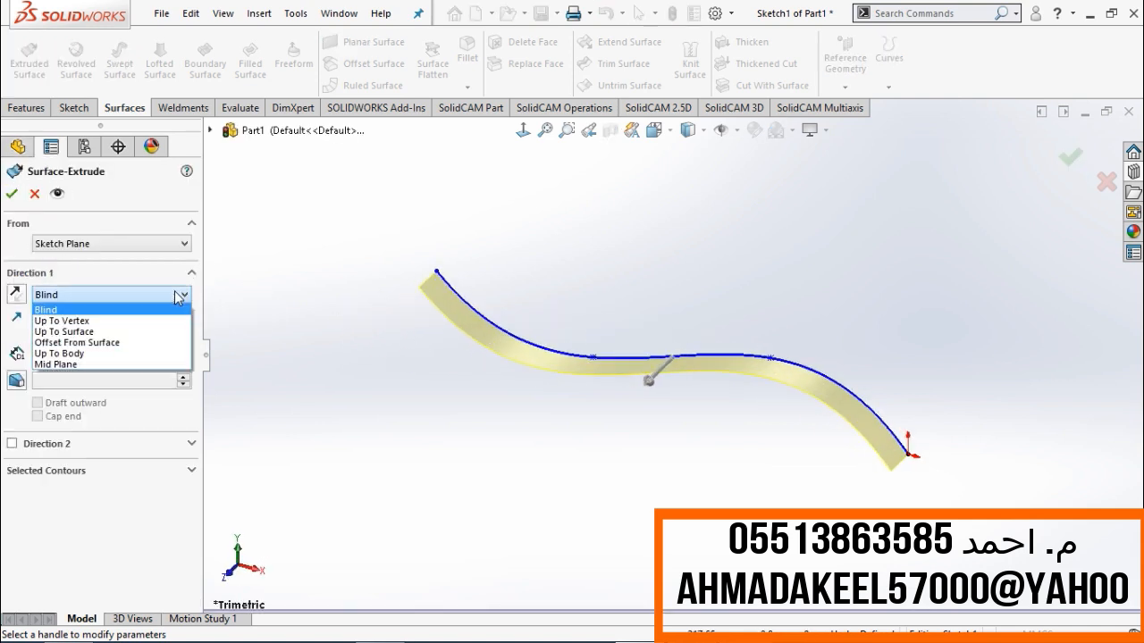
click(109, 362)
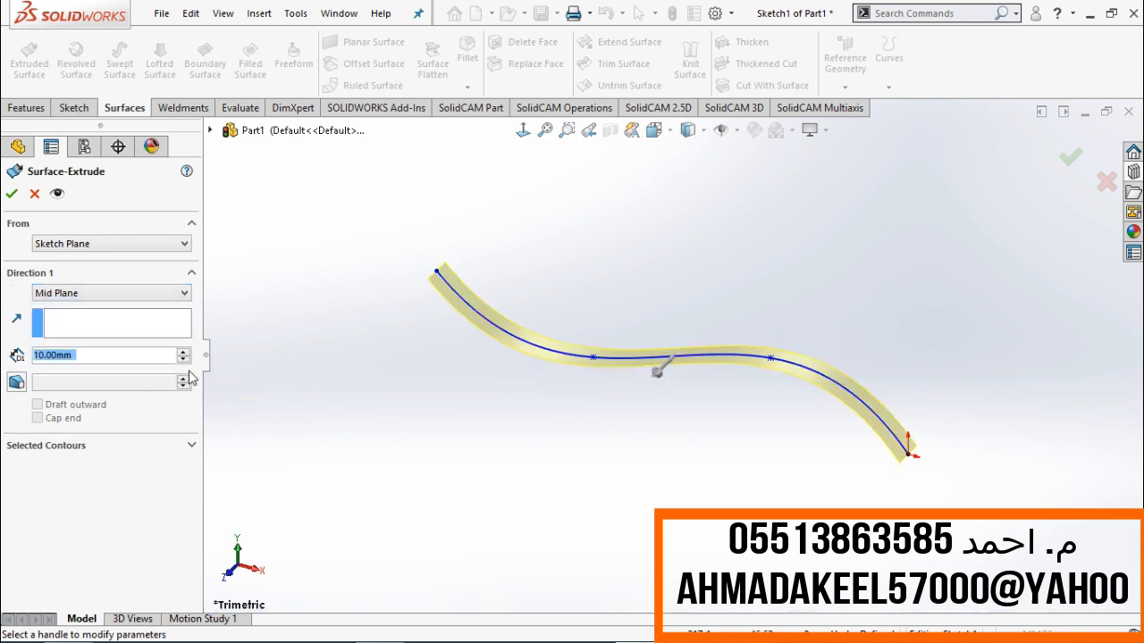
scroll(188, 350, up, 7)
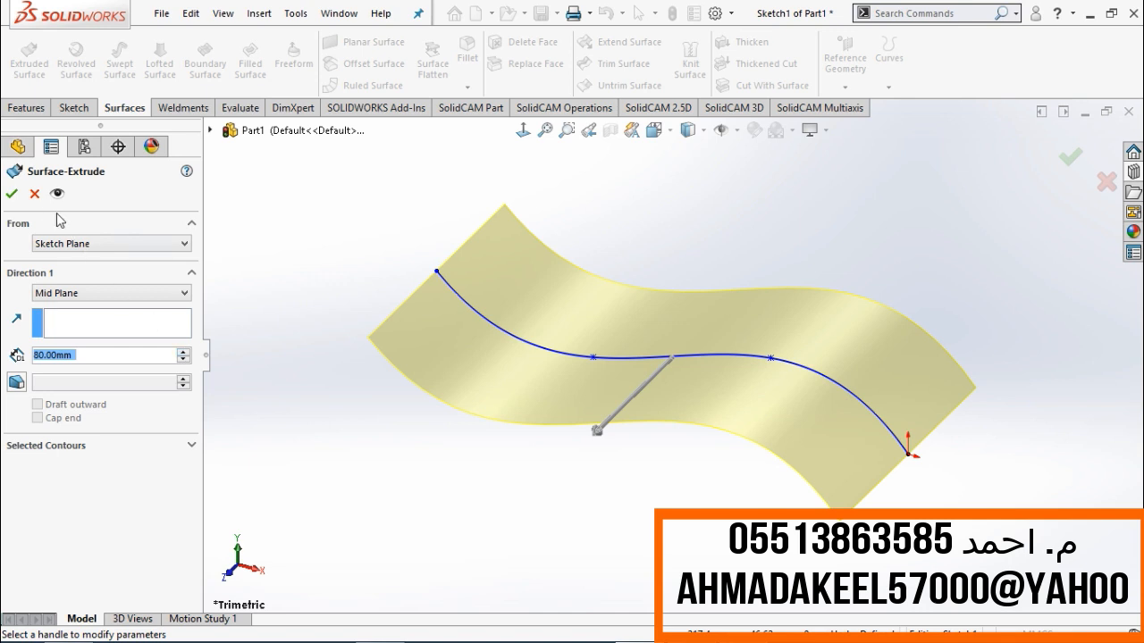
click(12, 193)
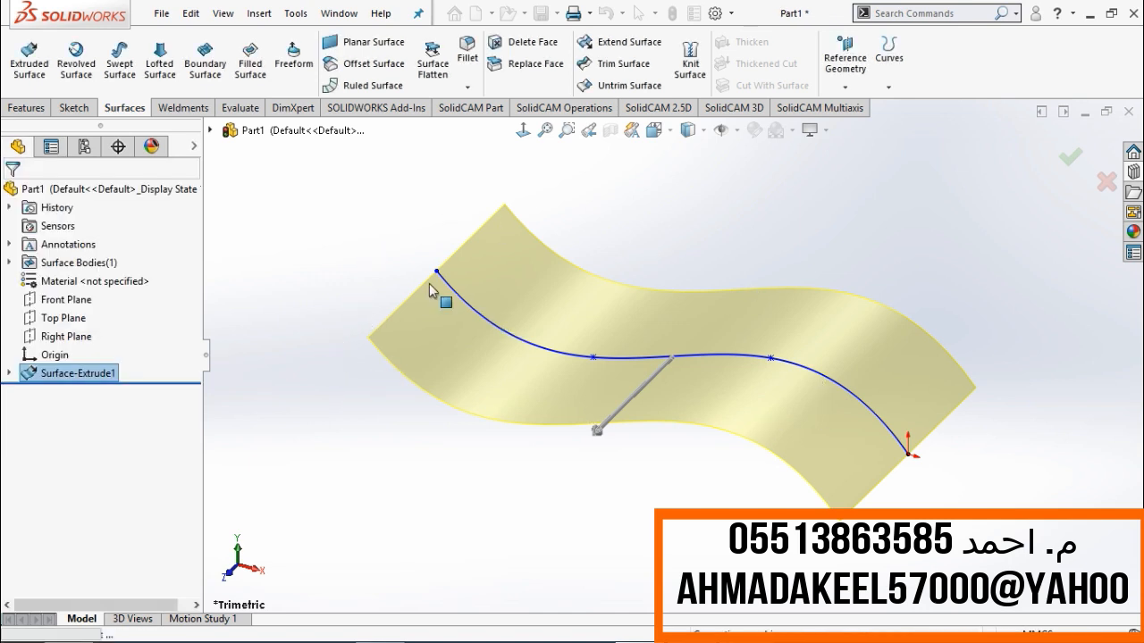
click(383, 253)
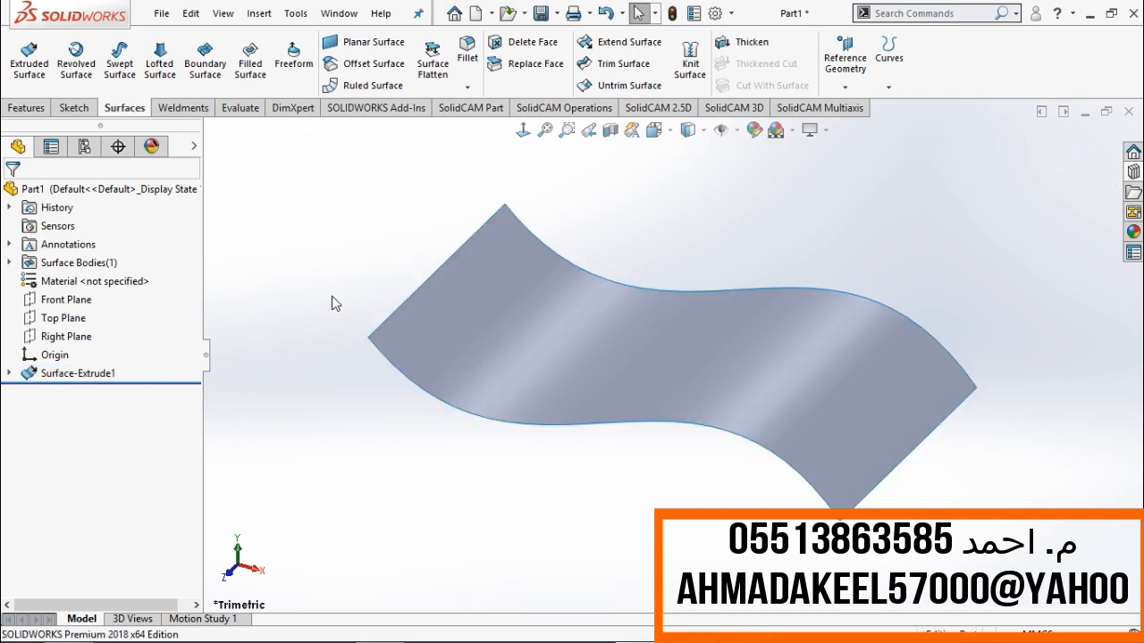
Create a reference plane offset 50 mm above the Top Plane.
click(77, 320)
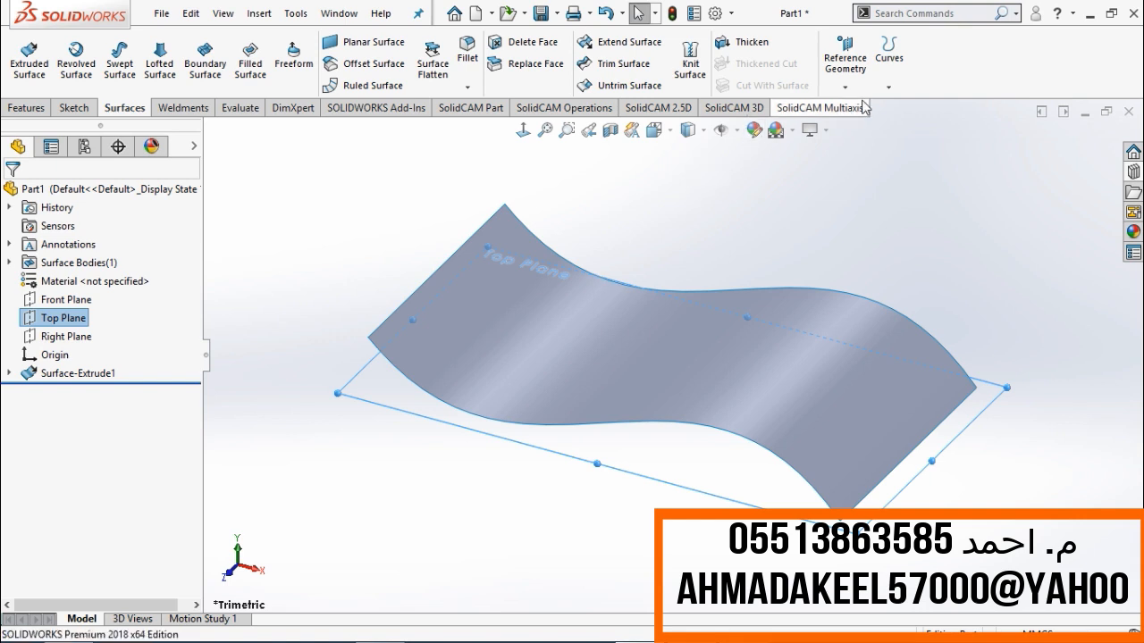
click(840, 57)
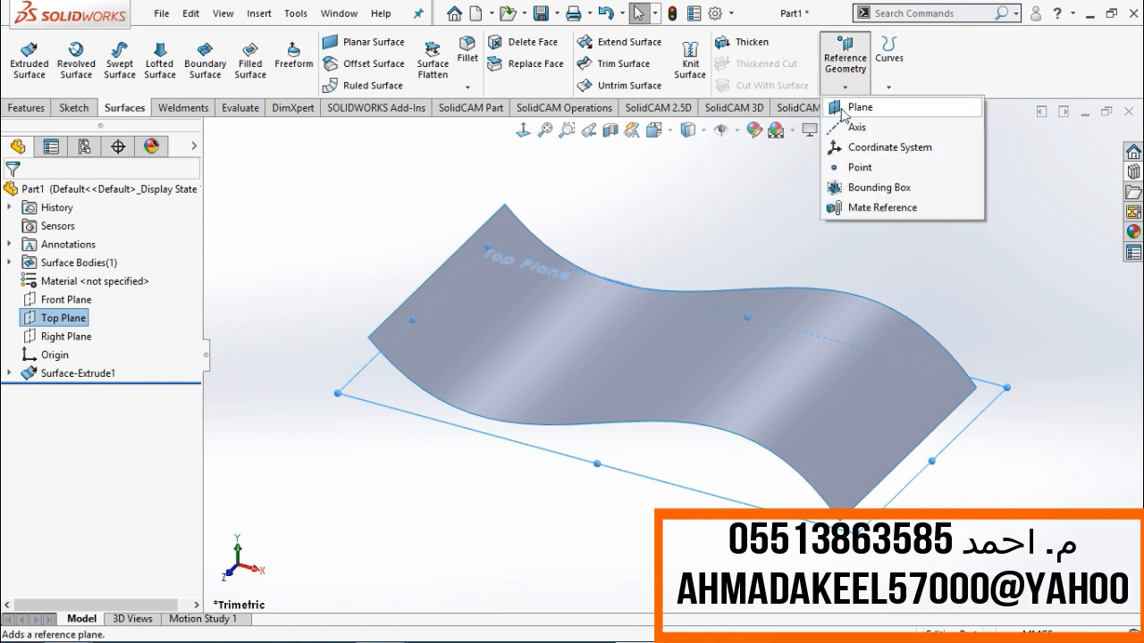
click(849, 108)
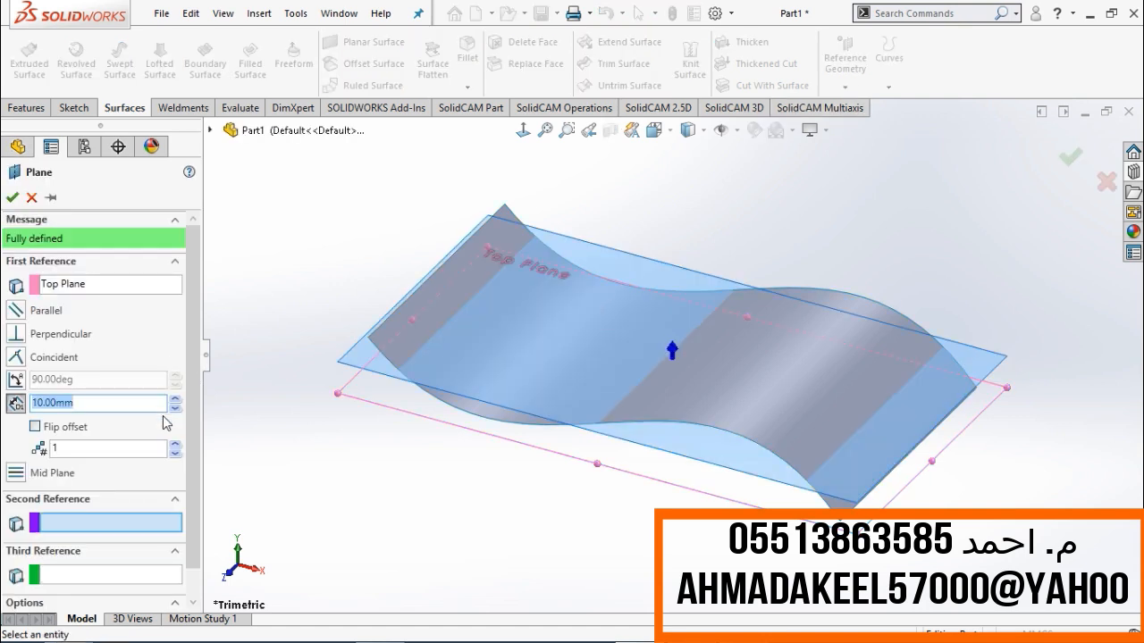
click(177, 401)
click(177, 401)
click(178, 401)
click(178, 401)
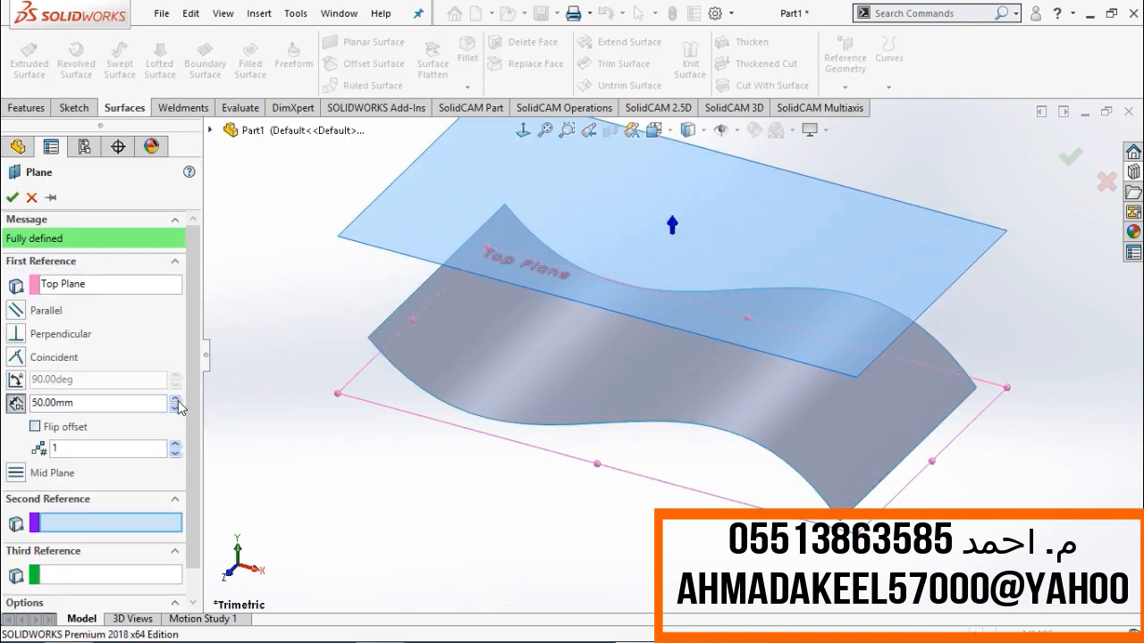
click(12, 197)
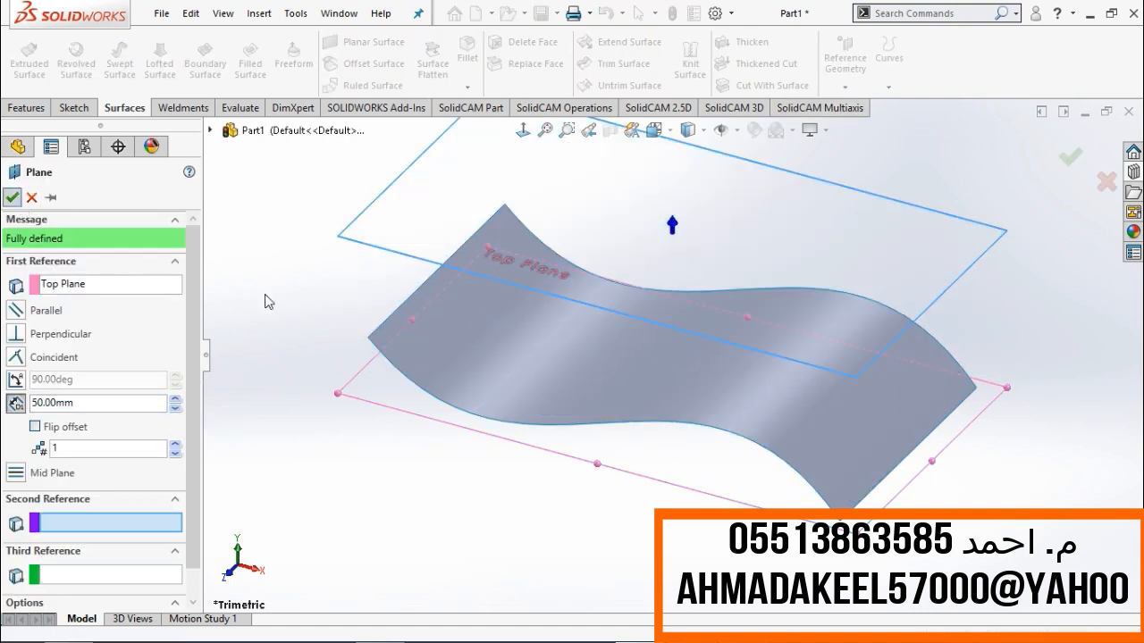
Start a sketch on the new offset plane and draw a circle of about 25.7 mm radius, centred level with the origin.
click(391, 250)
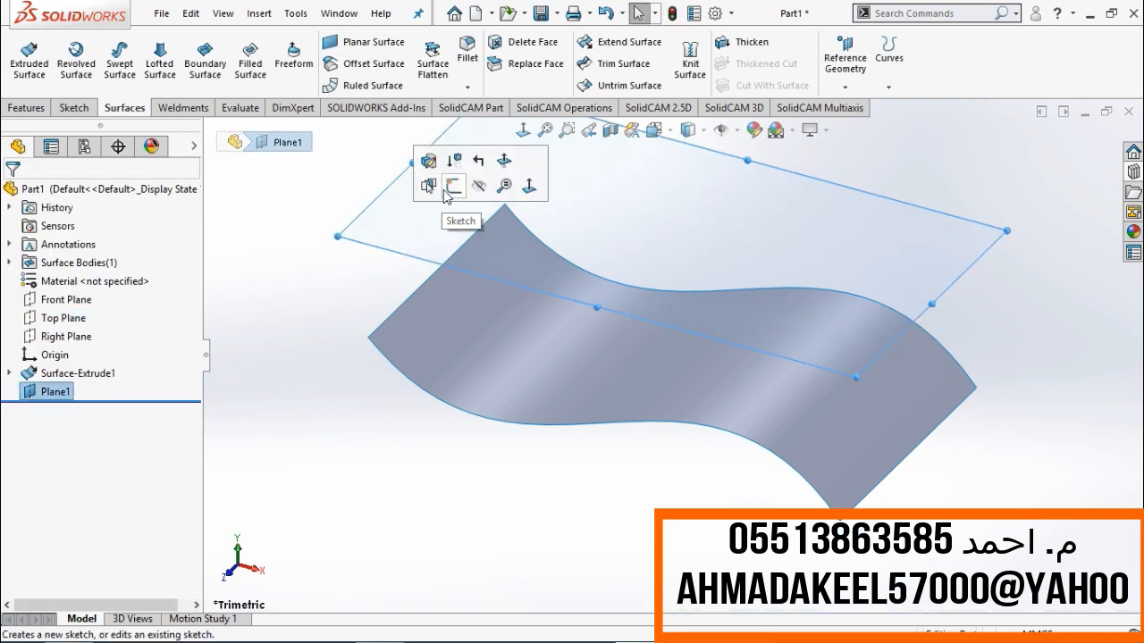
click(453, 187)
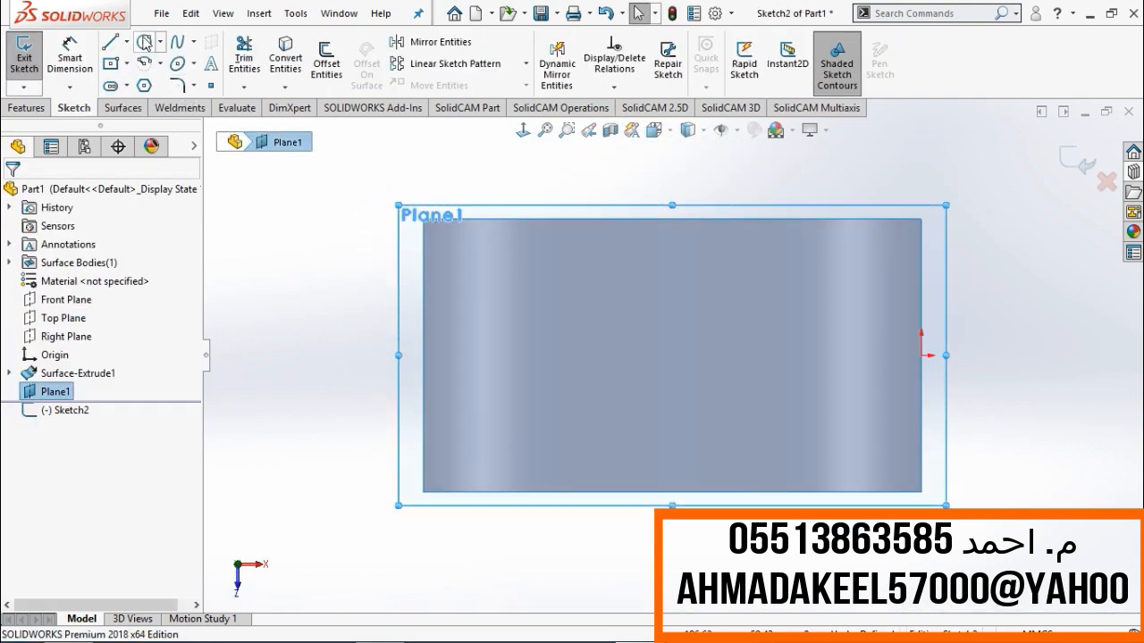
click(548, 356)
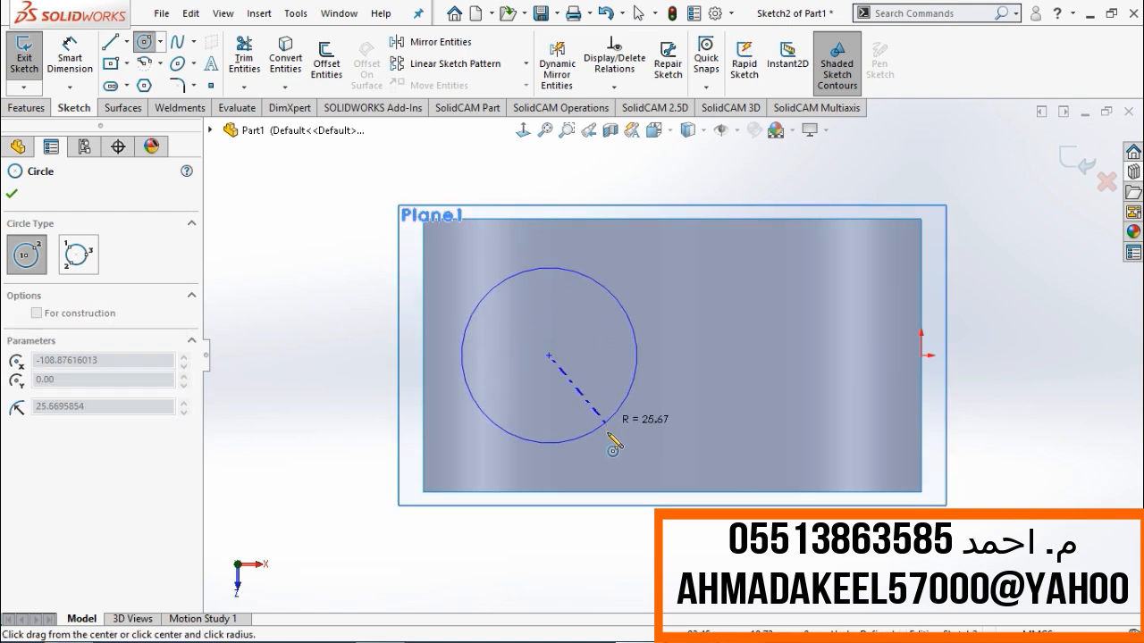
click(604, 424)
Draw a center rectangle centred on the circle's edge point nearest the origin, overlapping the circle and less tall than it.
click(127, 64)
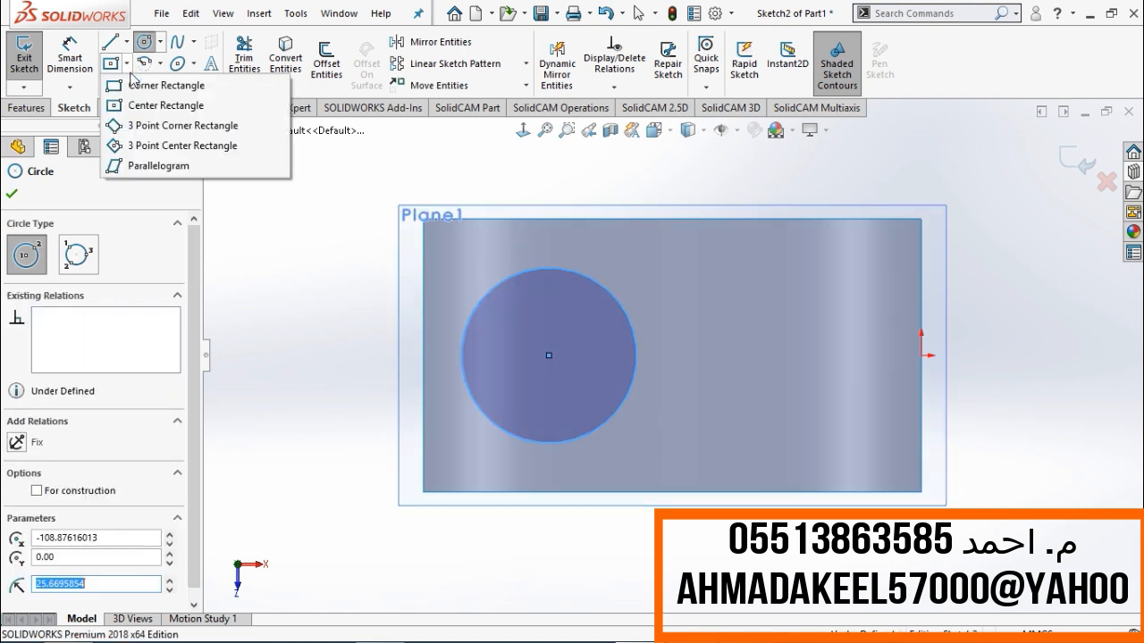
click(139, 87)
click(127, 64)
click(147, 103)
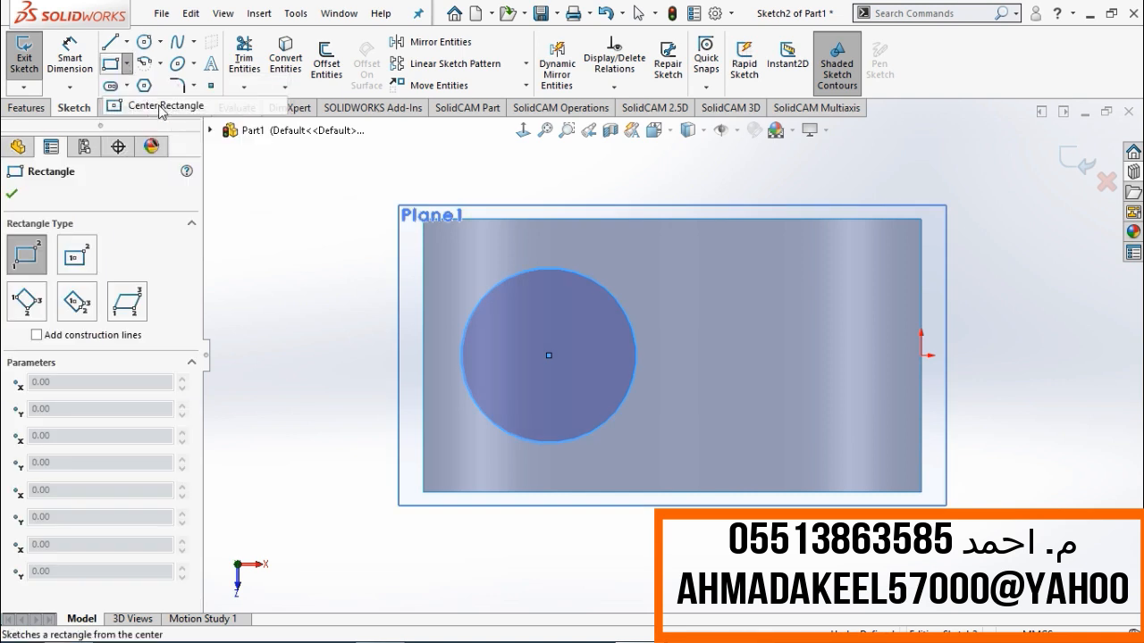
click(638, 357)
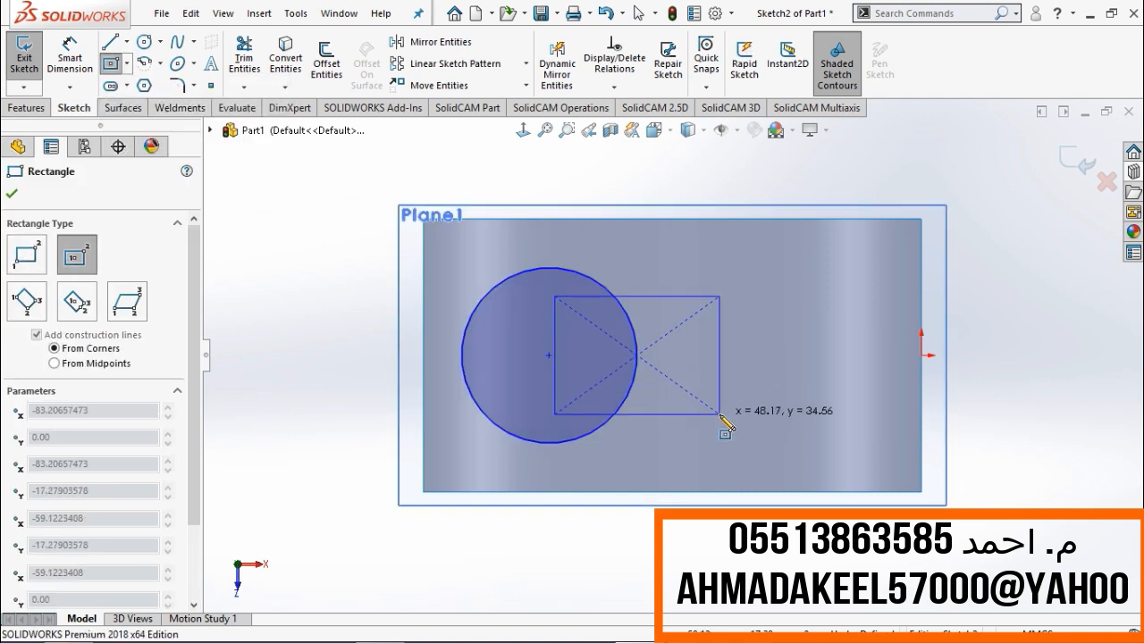
click(775, 419)
key(Escape)
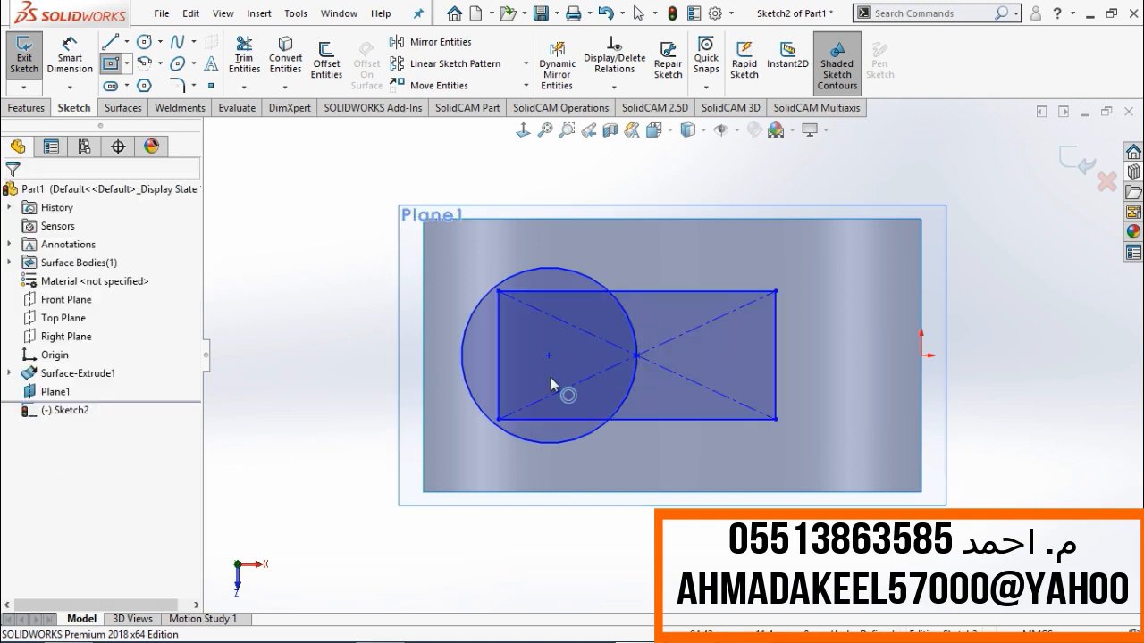
Power trim the rectangle lines inside the circle and the circle arc inside the rectangle to leave one closed keyhole outline.
click(244, 56)
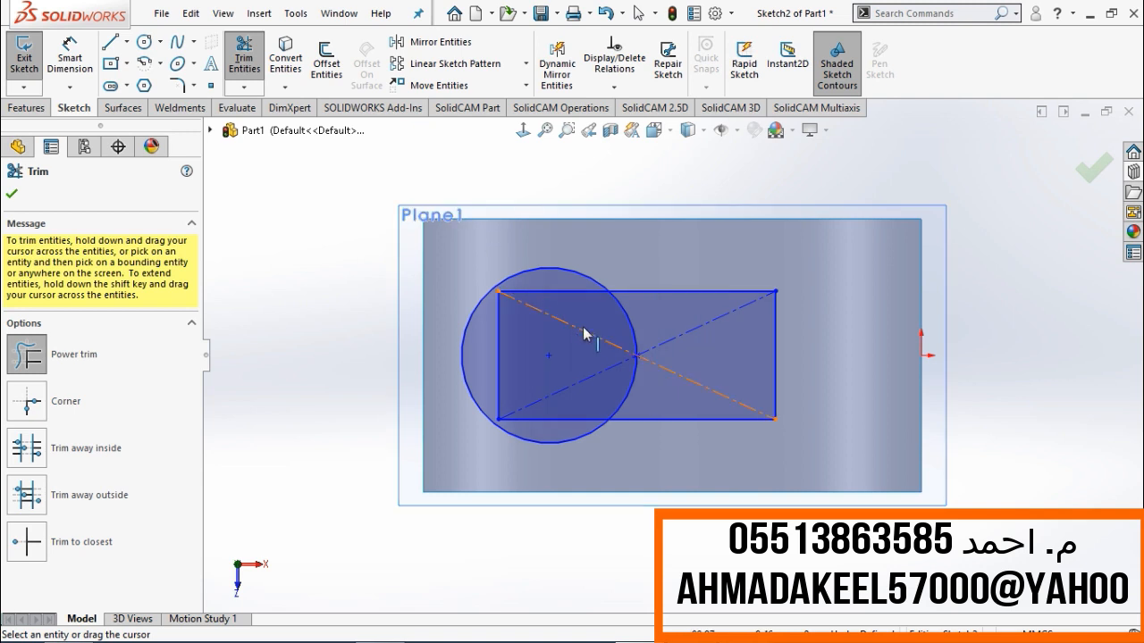
scroll(572, 324, down, 2)
mouse_move(582, 260)
mouse_down()
mouse_move(592, 290)
mouse_move(460, 290)
mouse_move(577, 467)
mouse_move(645, 377)
mouse_up()
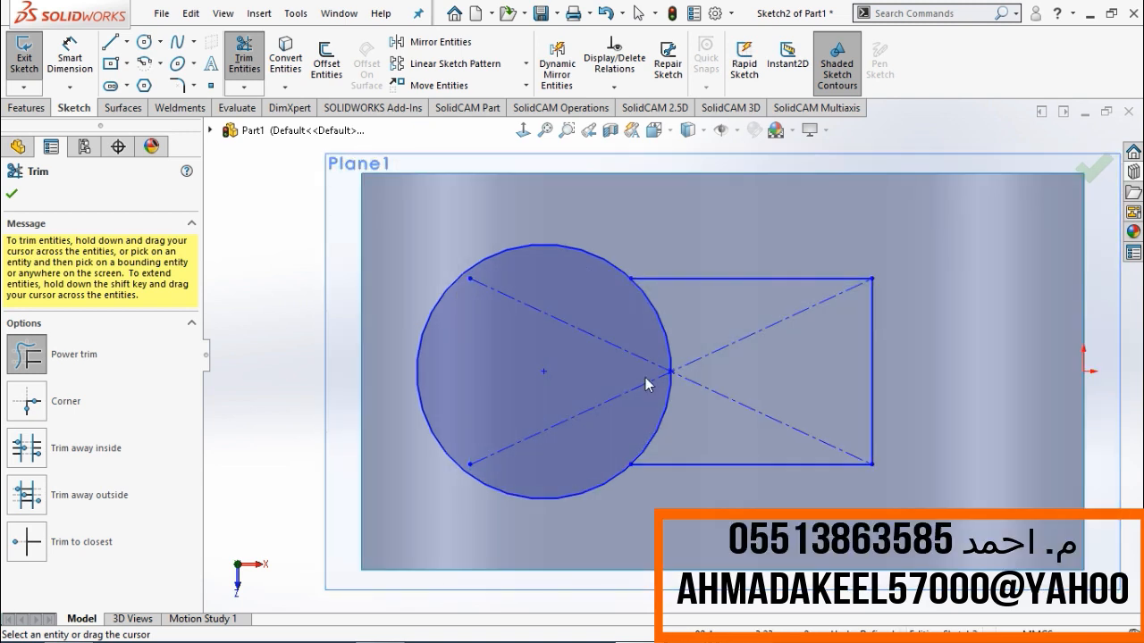
drag(654, 336, 683, 349)
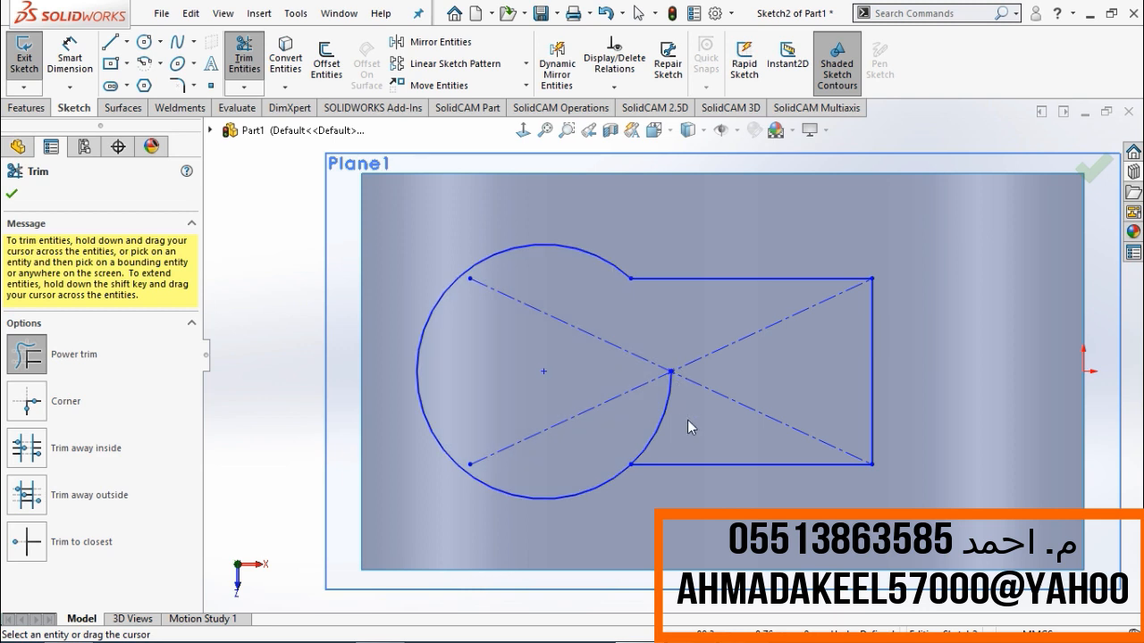
drag(677, 432, 640, 441)
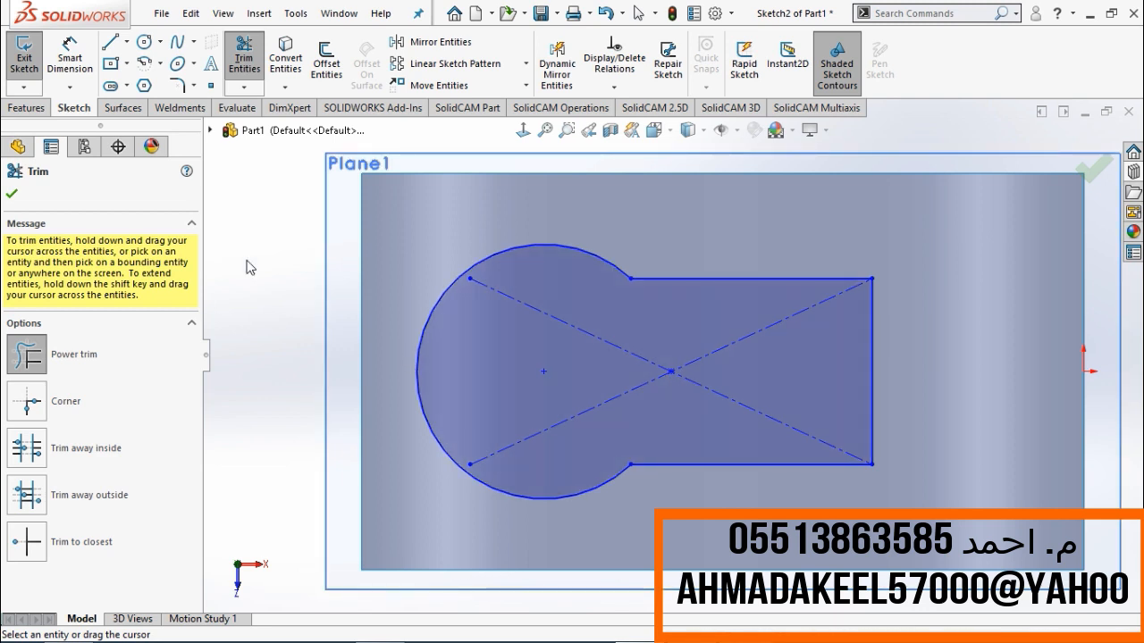
click(12, 194)
Extrude the keyhole sketch as a surface downward from the sketch plane, using Up To Surface with the wavy surface as the end.
click(124, 107)
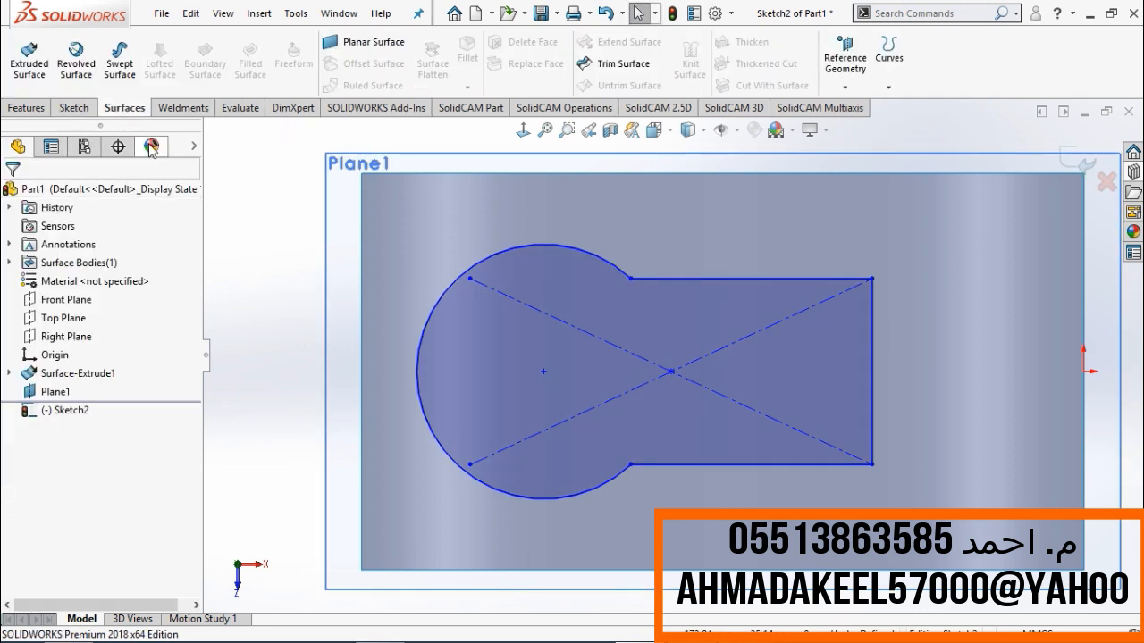
click(28, 56)
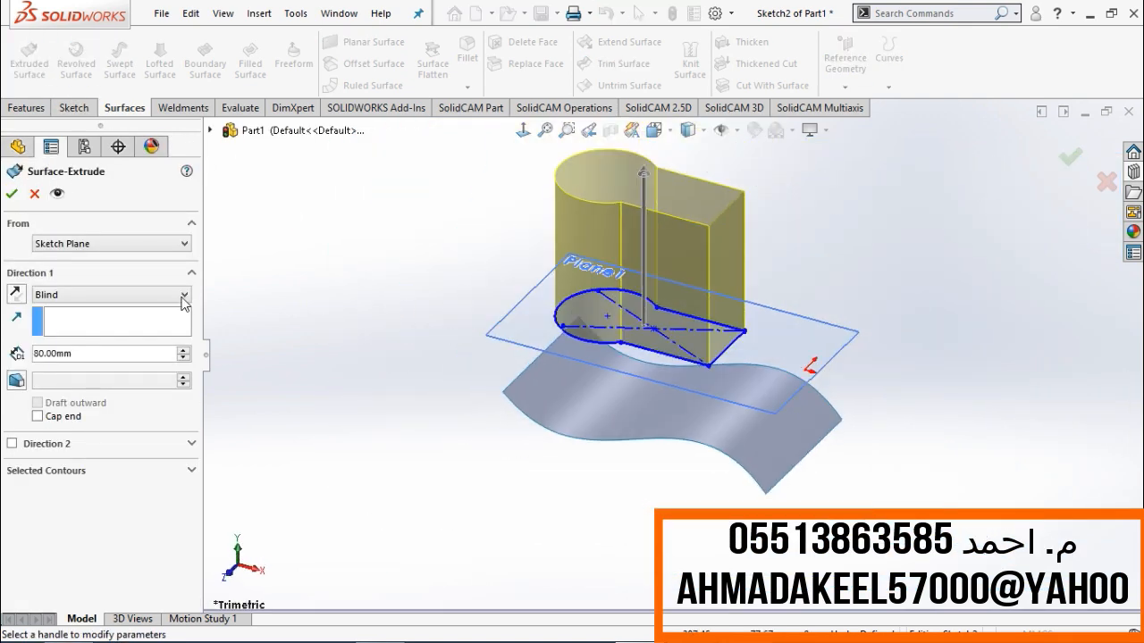
click(149, 295)
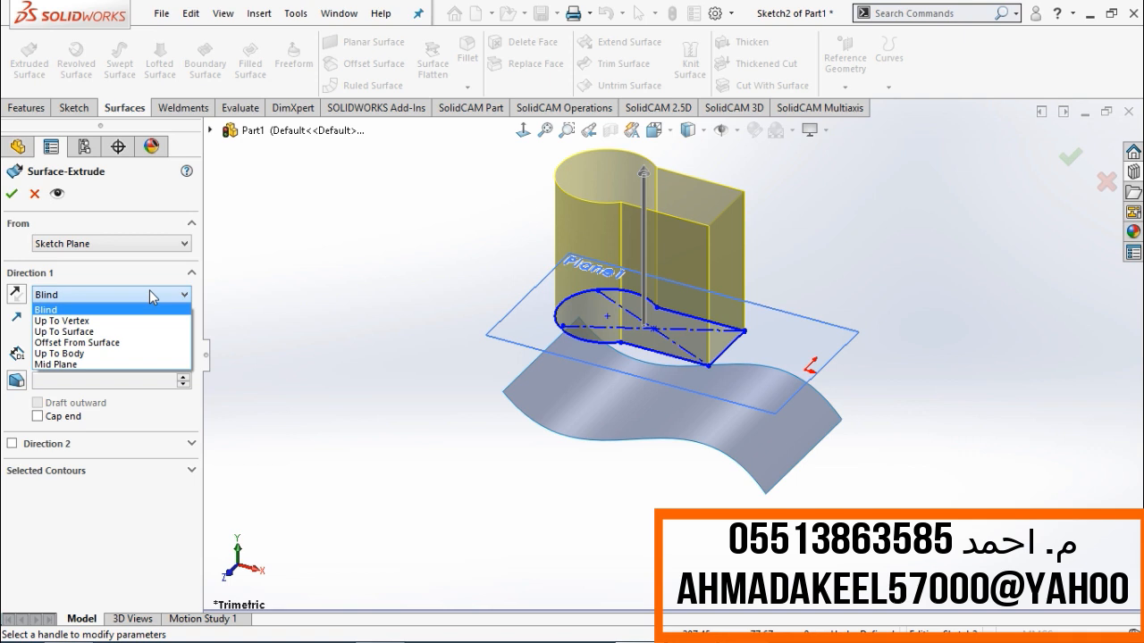
click(111, 331)
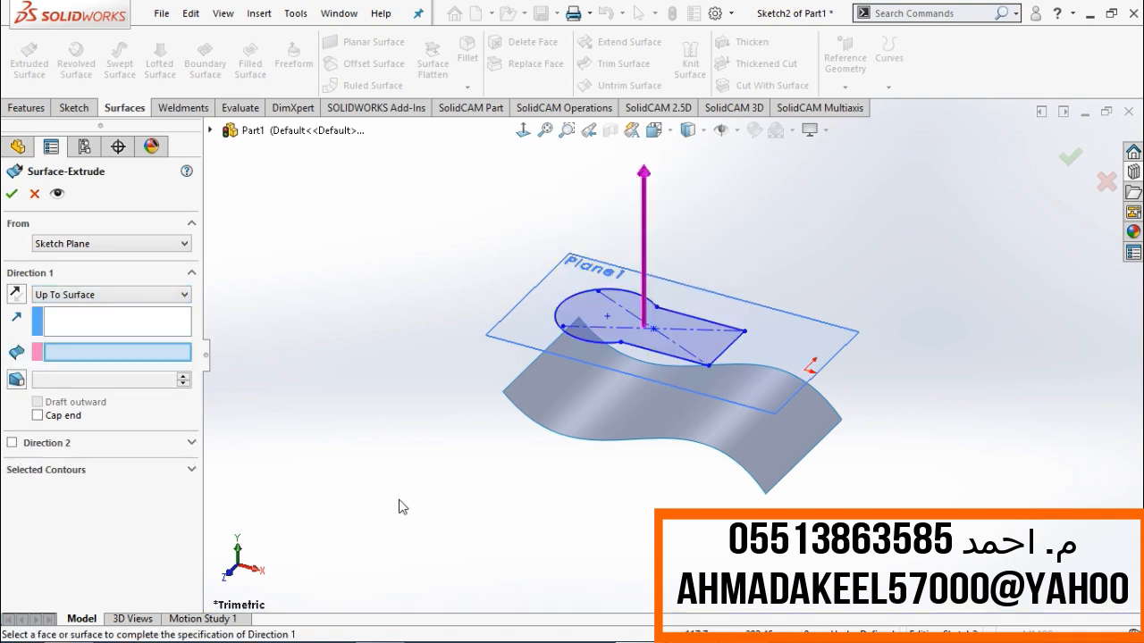
click(525, 384)
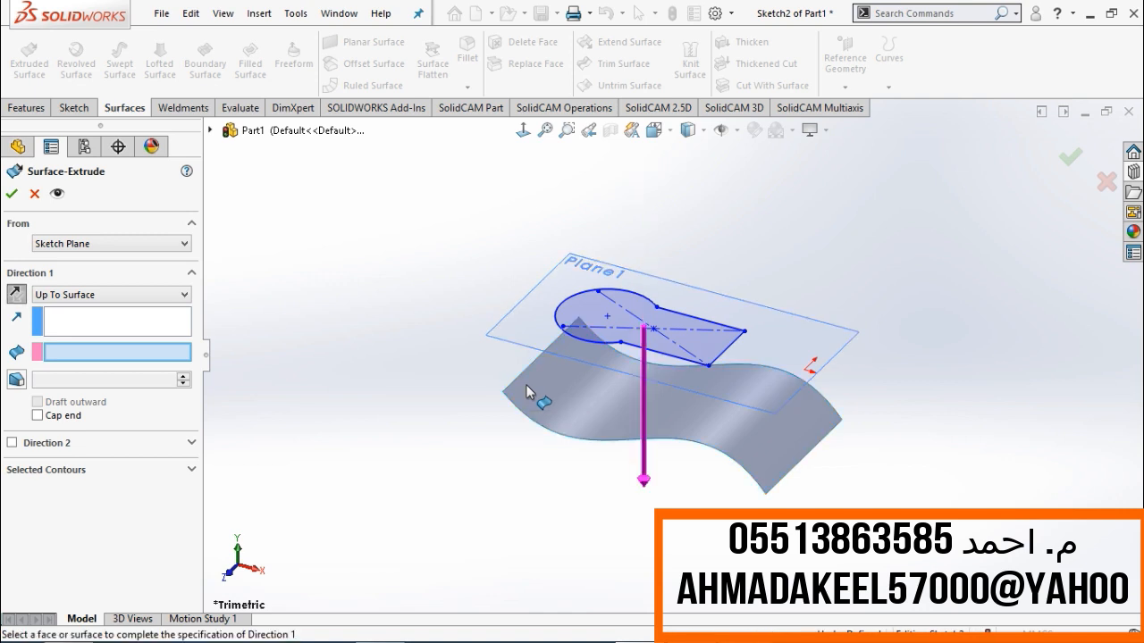
click(526, 384)
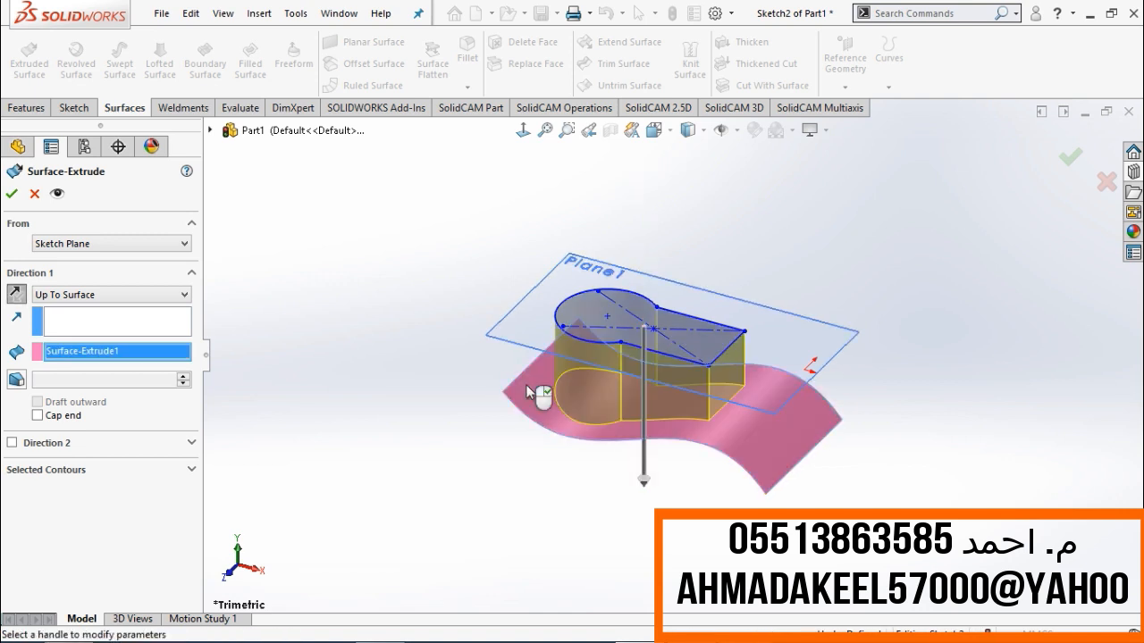
click(12, 193)
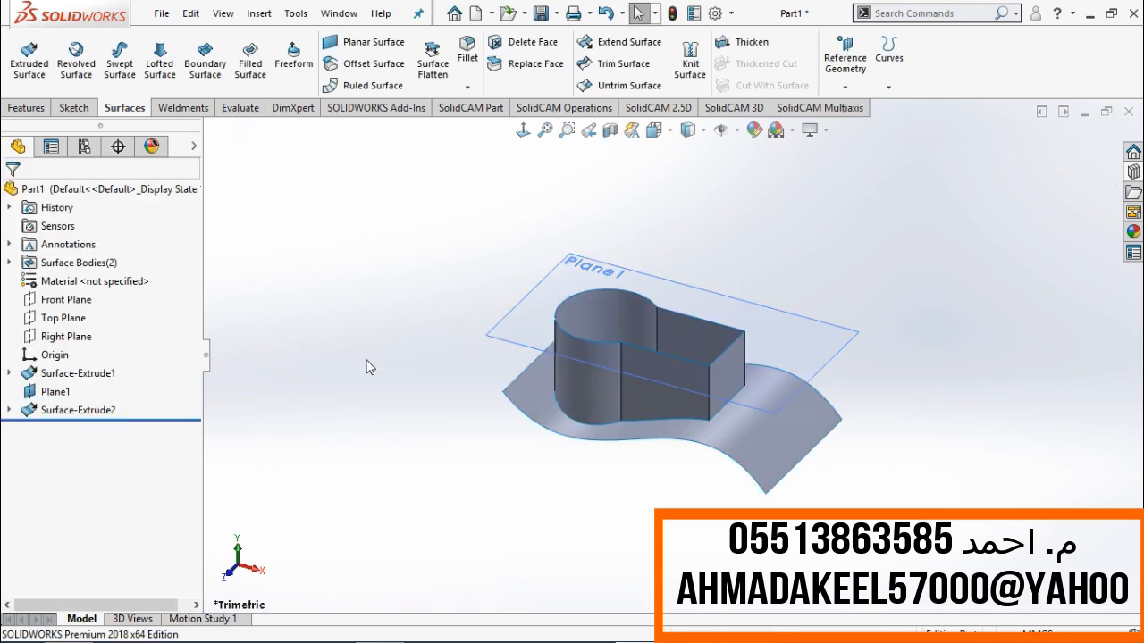
Edit the keyhole surface extrusion and enable Cap end to close it where it meets the wavy surface.
scroll(655, 336, down, 3)
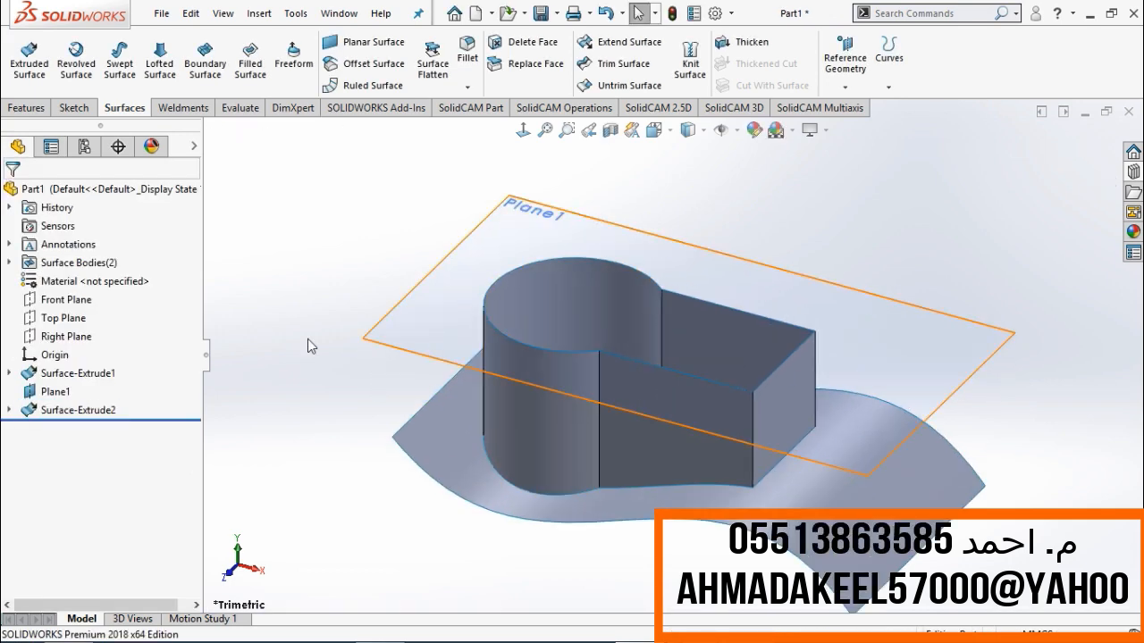
right_click(107, 413)
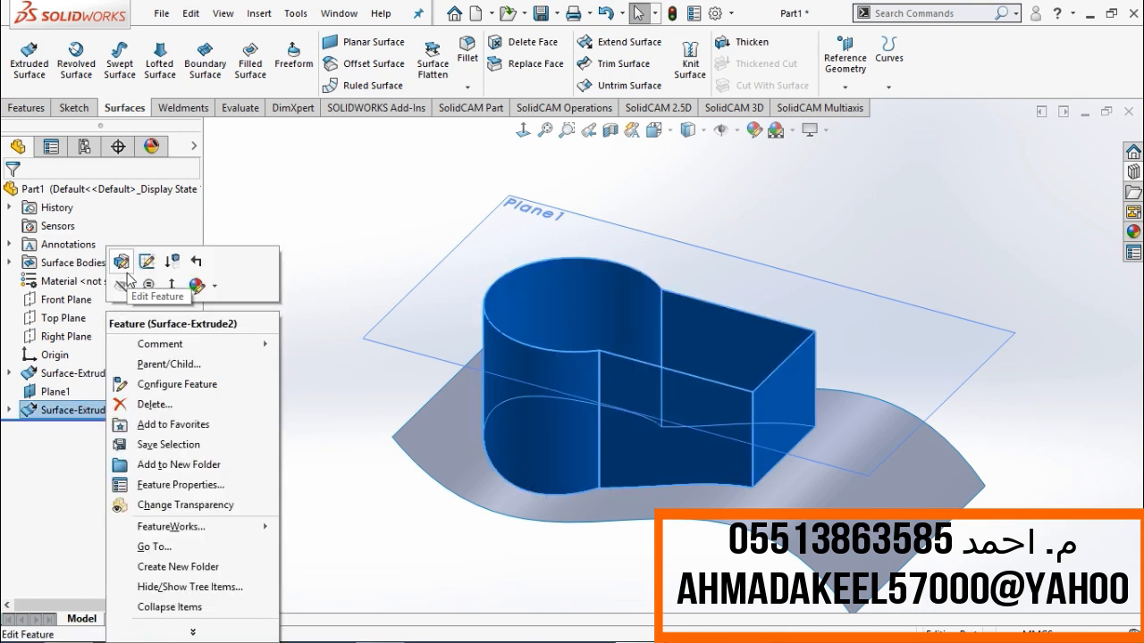
click(339, 193)
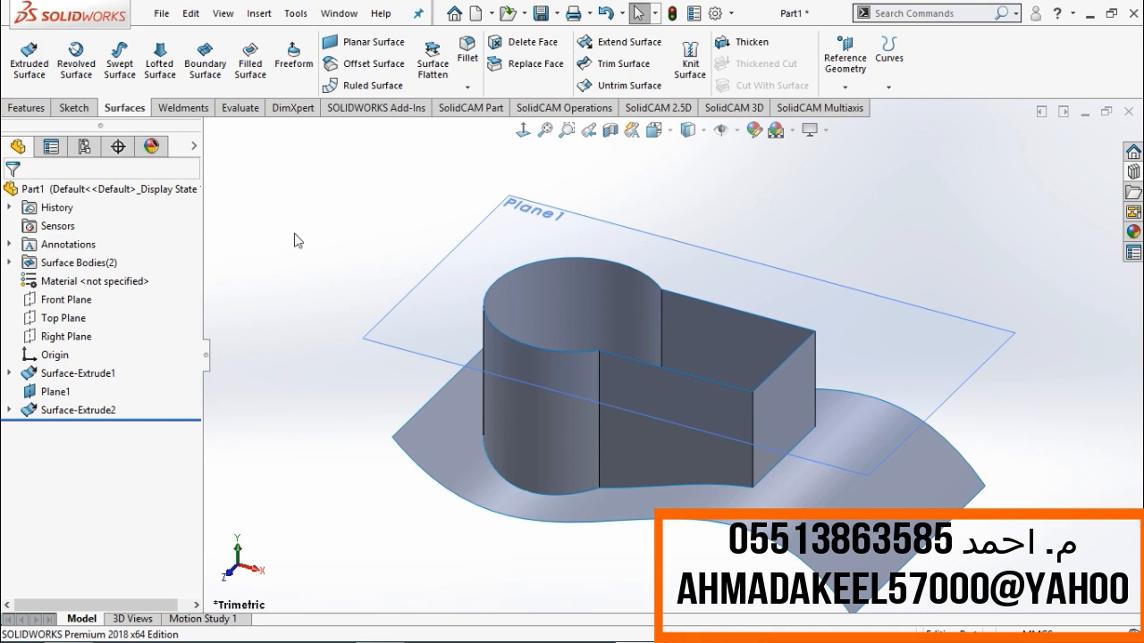
click(590, 354)
click(113, 409)
right_click(106, 407)
click(142, 261)
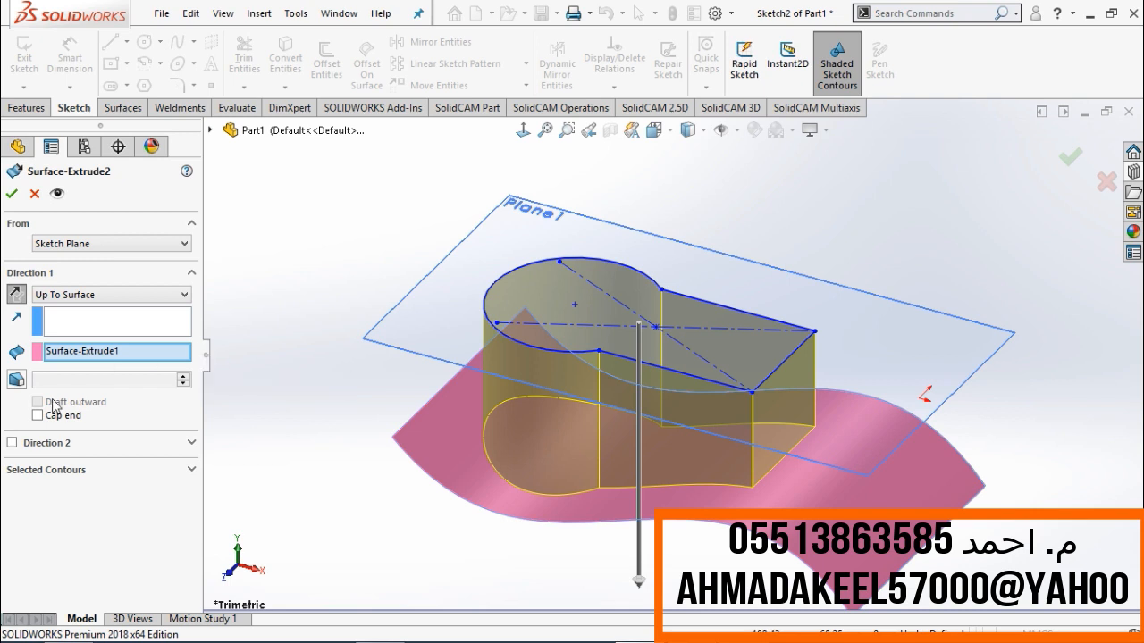
click(40, 416)
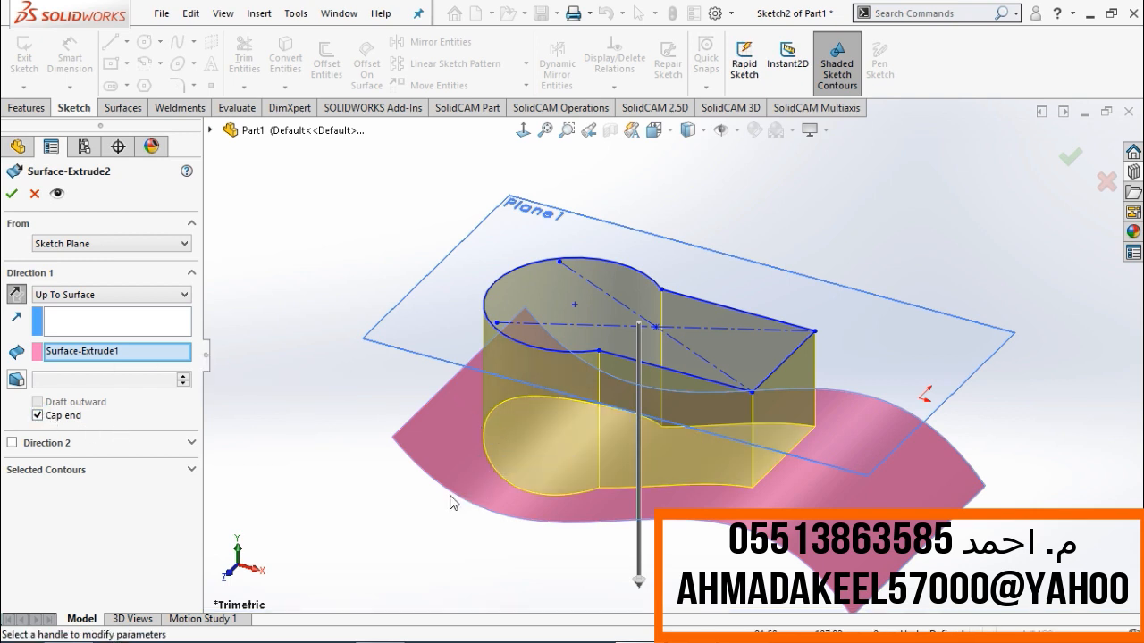
mouse_move(456, 482)
middle_down()
mouse_move(469, 464)
mouse_move(506, 472)
mouse_move(513, 396)
mouse_move(501, 398)
middle_up()
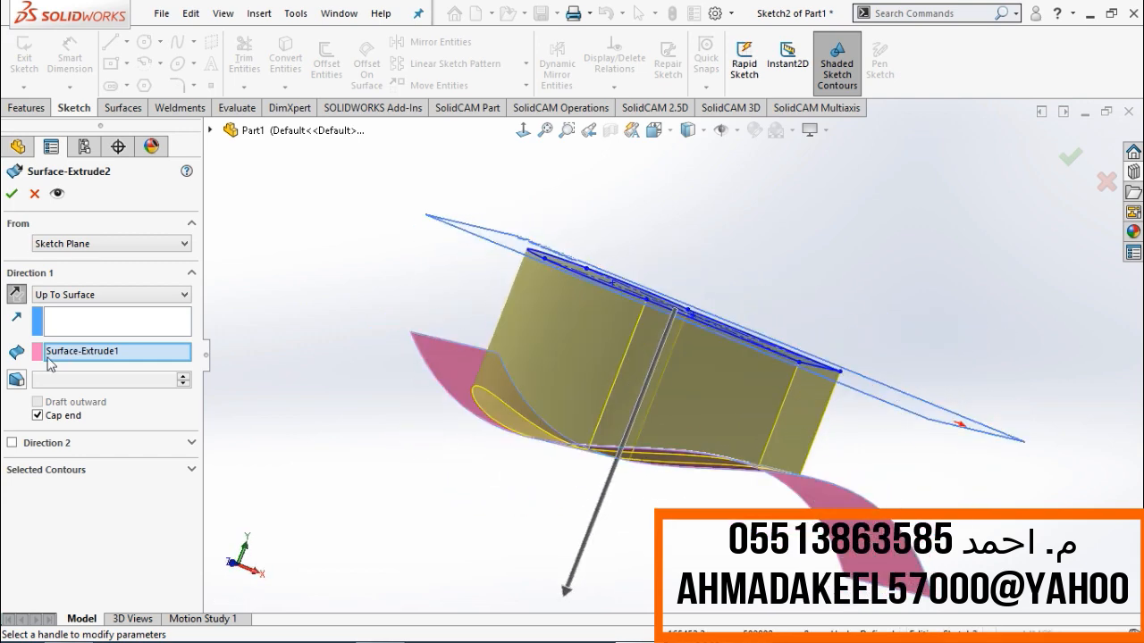
click(38, 415)
click(38, 415)
middle_drag(295, 406, 307, 408)
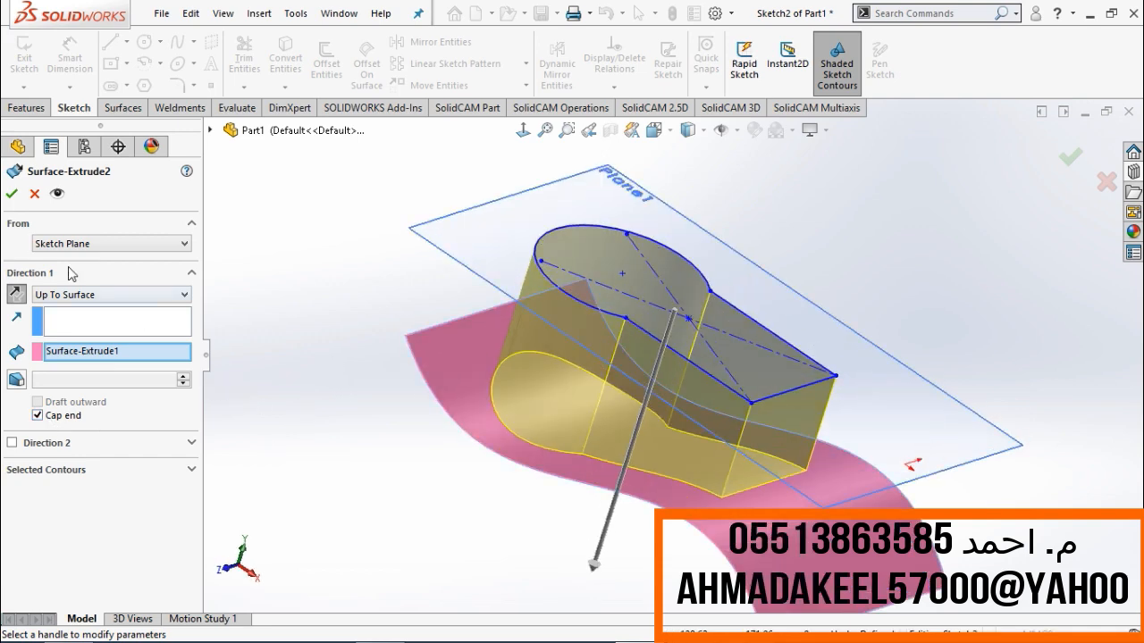
click(14, 194)
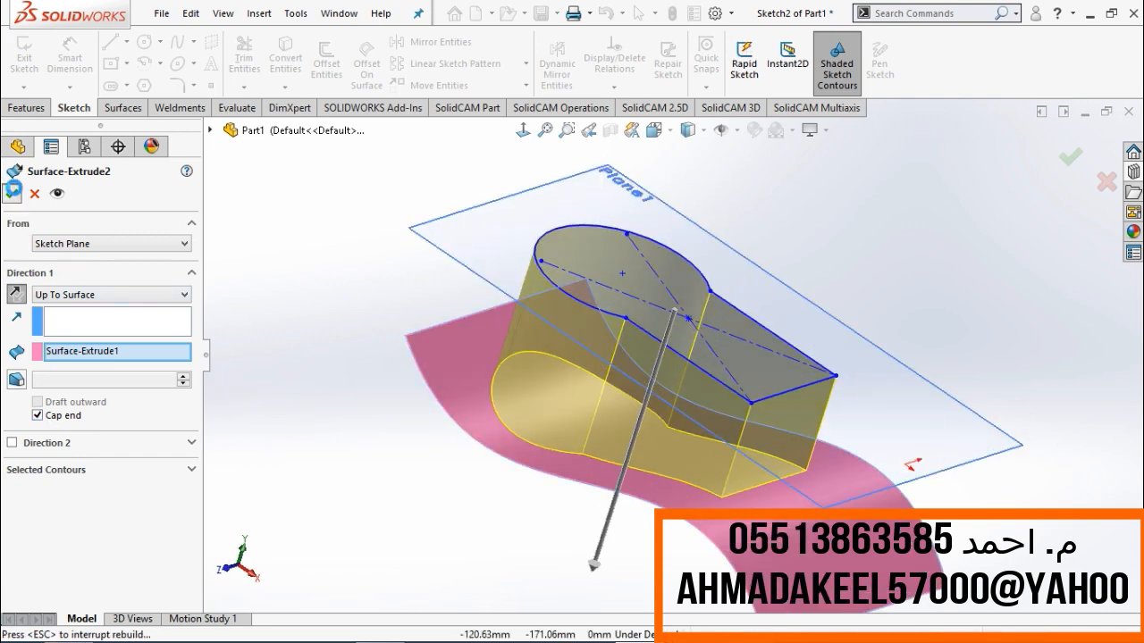
Create a planar surface bounded by the four upper edges of the keyhole extrusion to close its open top.
mouse_move(399, 309)
middle_down()
mouse_move(396, 477)
mouse_move(393, 349)
mouse_move(319, 474)
mouse_move(399, 299)
middle_up()
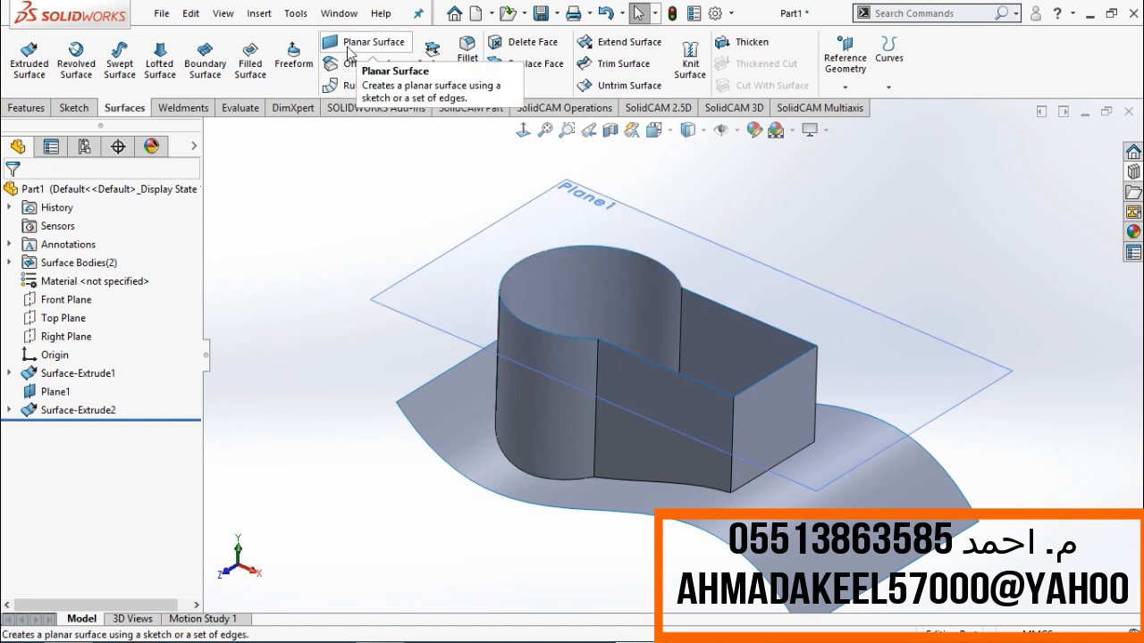
click(349, 44)
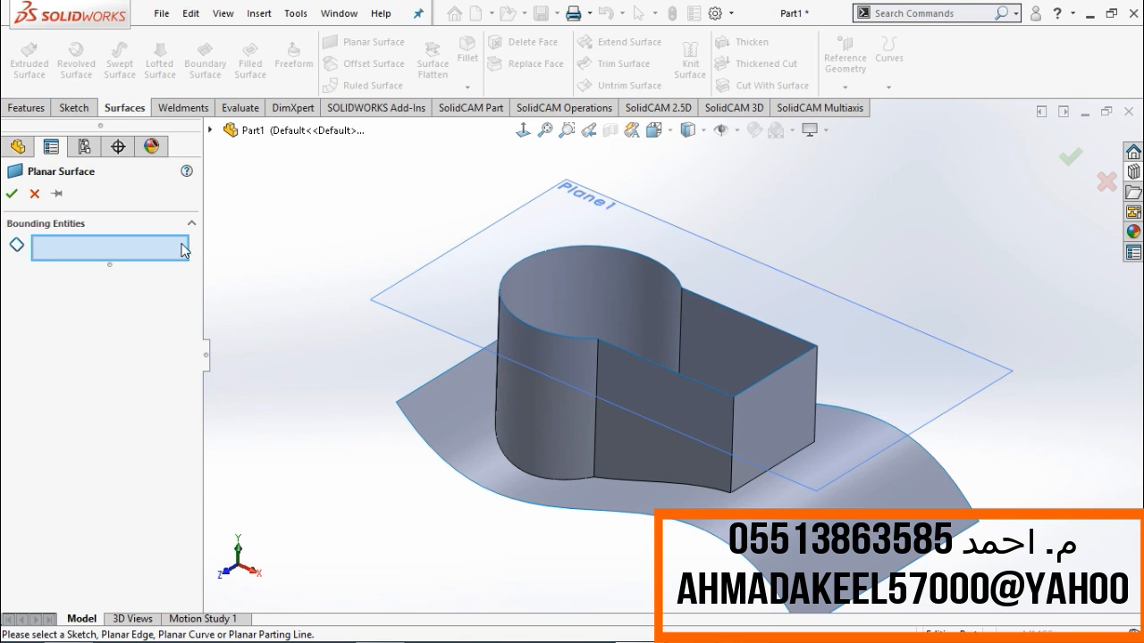
click(784, 367)
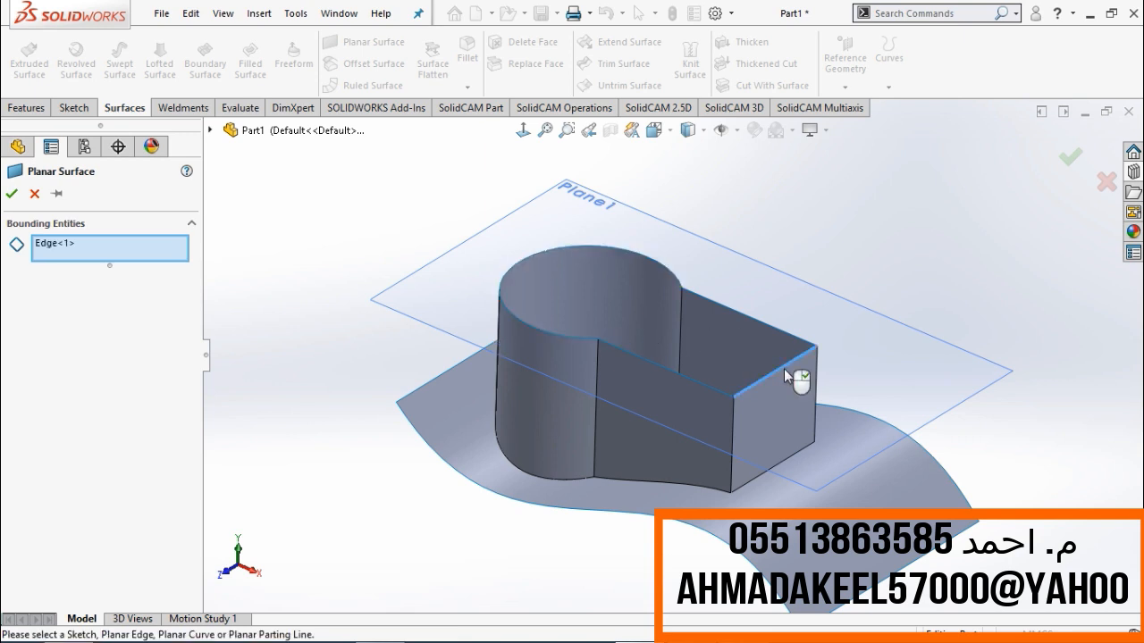
click(726, 397)
click(588, 340)
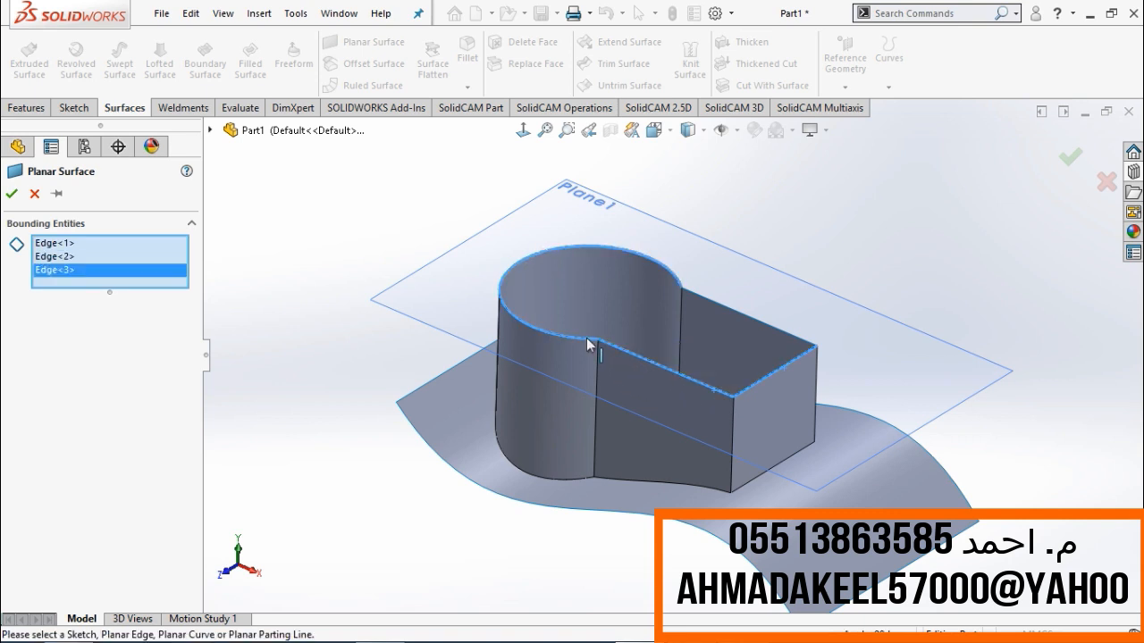
click(709, 302)
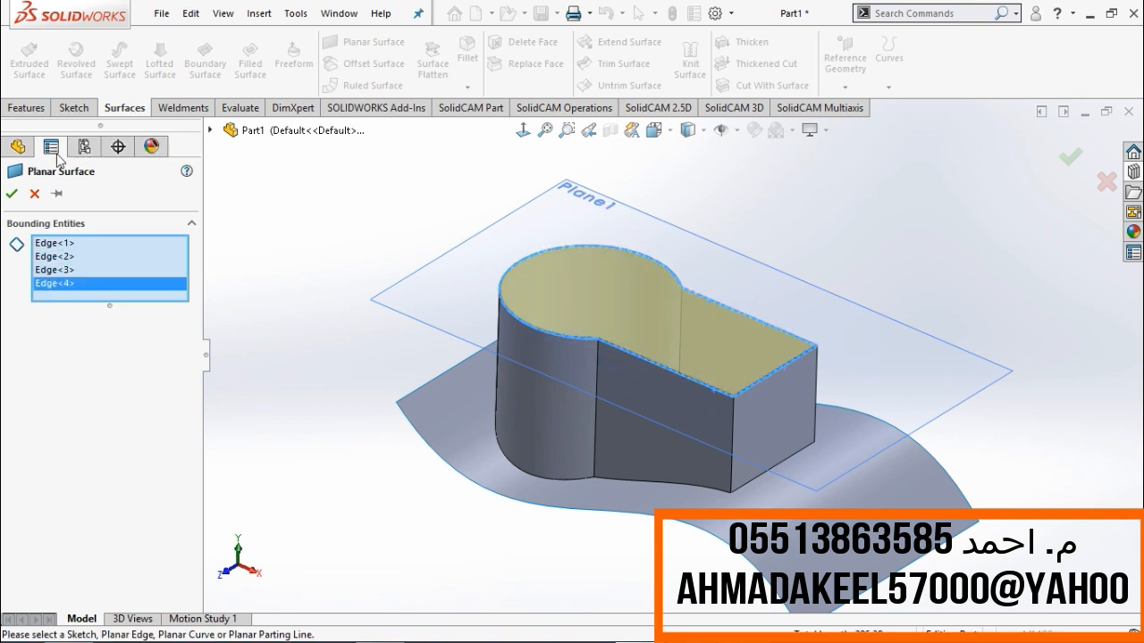
click(11, 193)
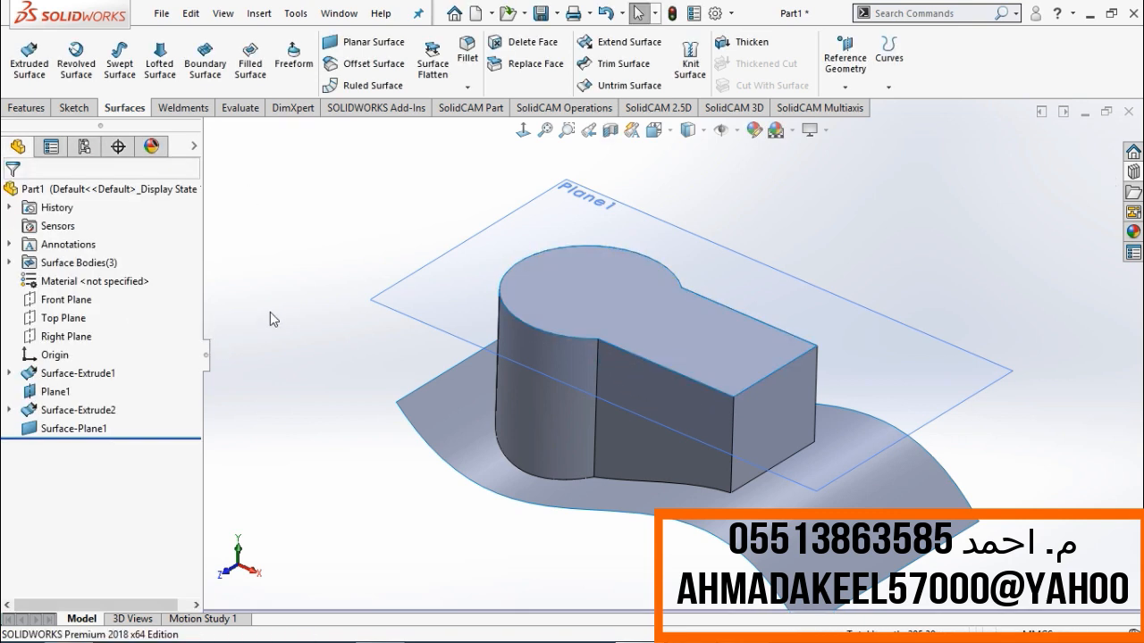
Hide the offset reference plane above the wavy surface.
click(456, 248)
click(521, 226)
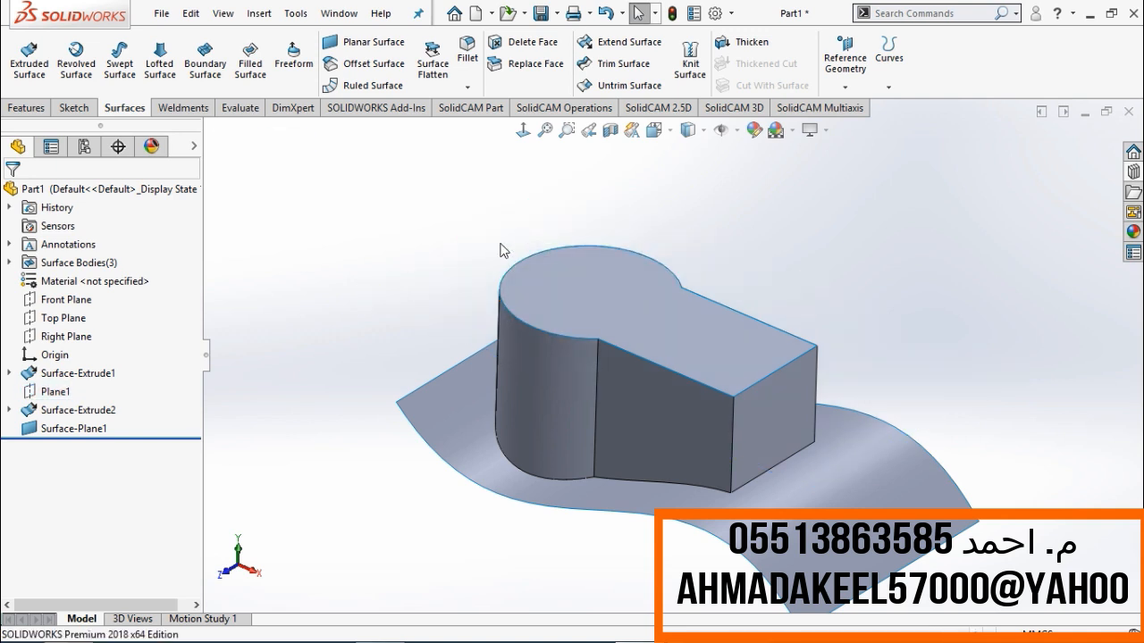
middle_drag(348, 289, 498, 378)
Apply an orange colour from the standard swatches to the wavy extruded surface feature.
click(733, 435)
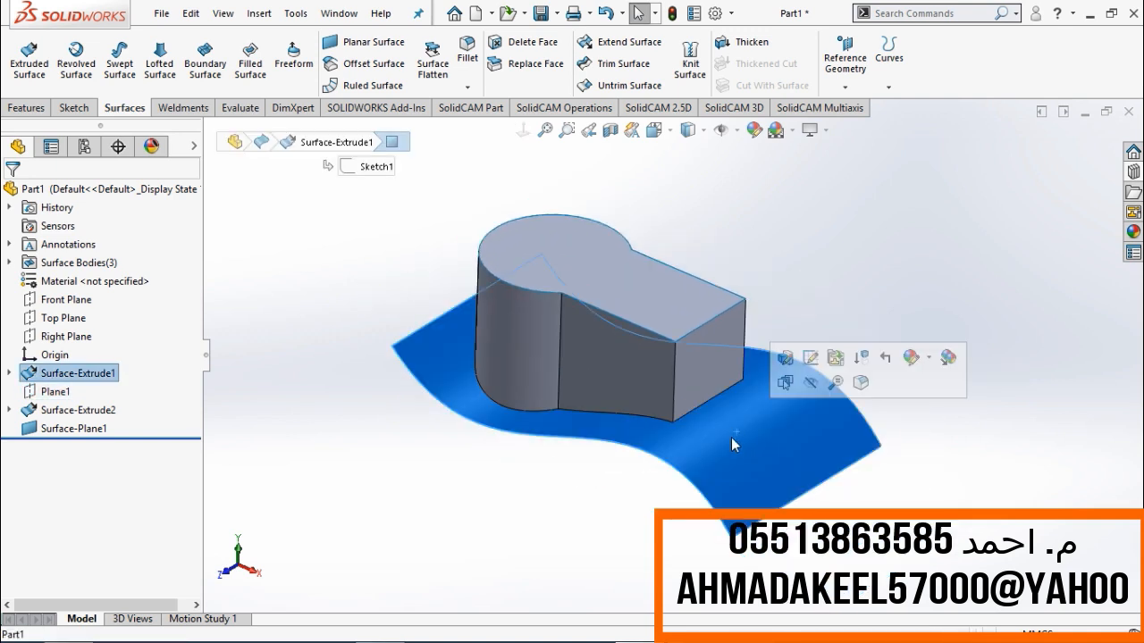
click(930, 365)
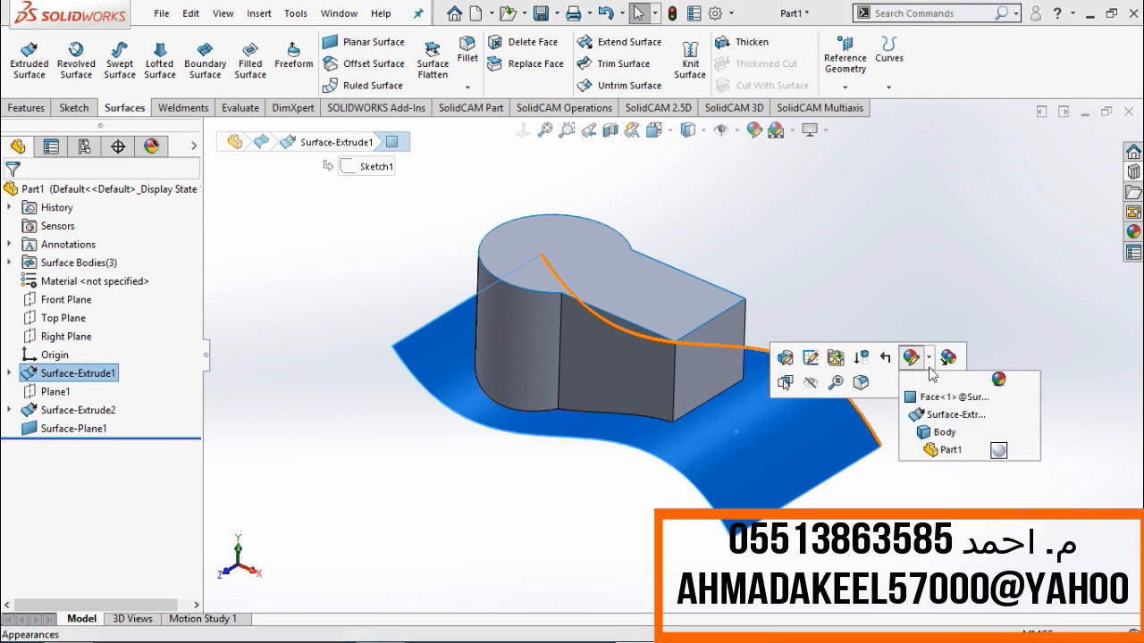
click(945, 418)
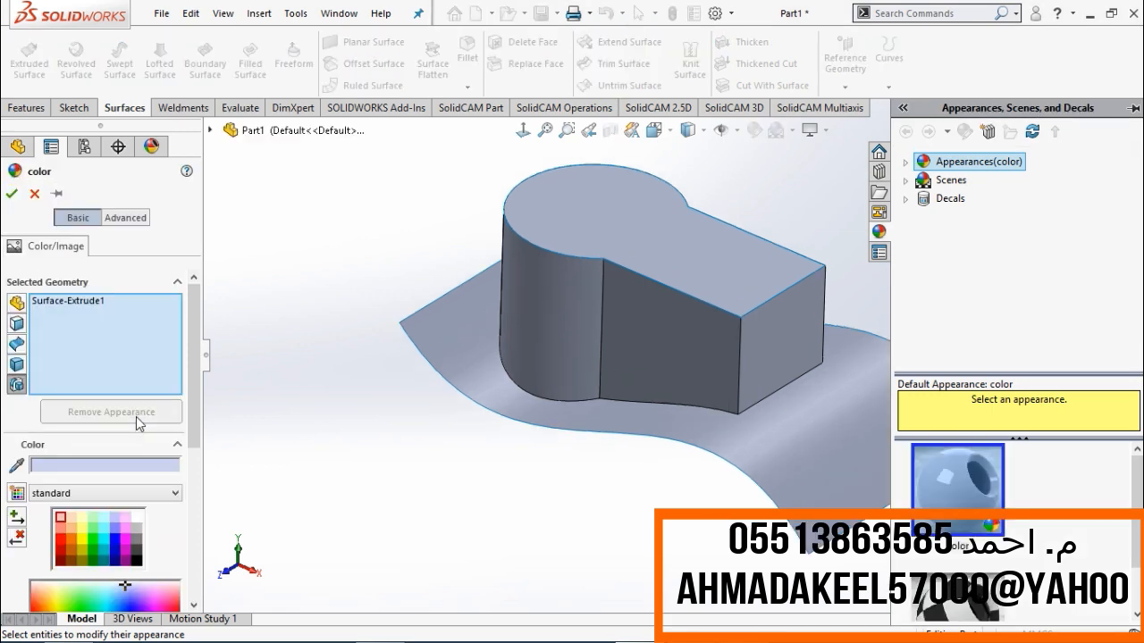
click(72, 538)
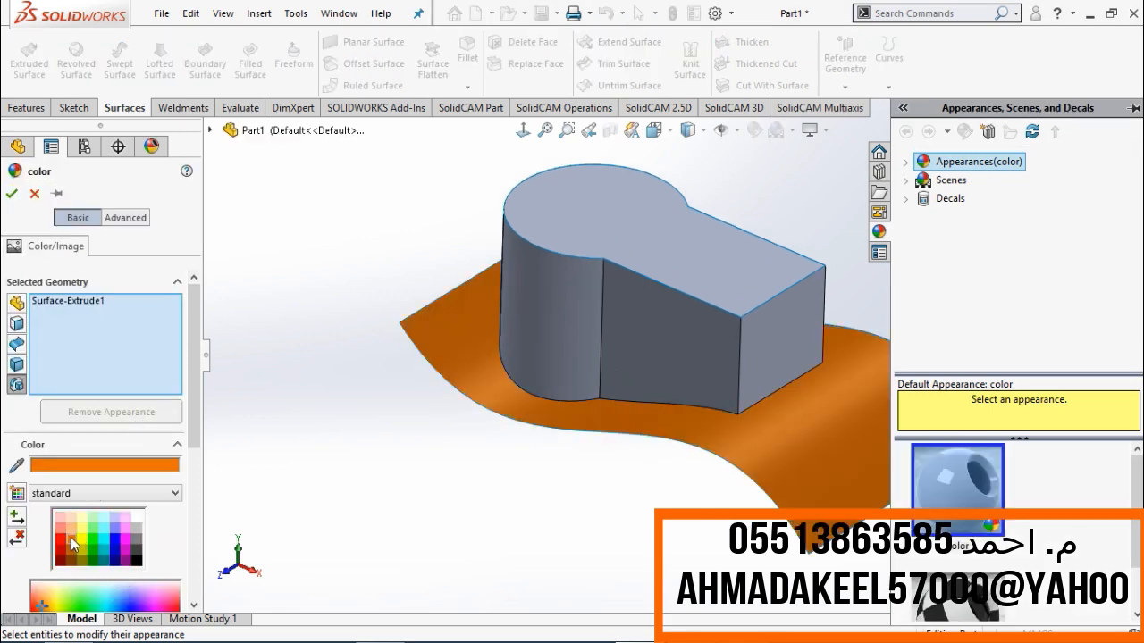
click(12, 193)
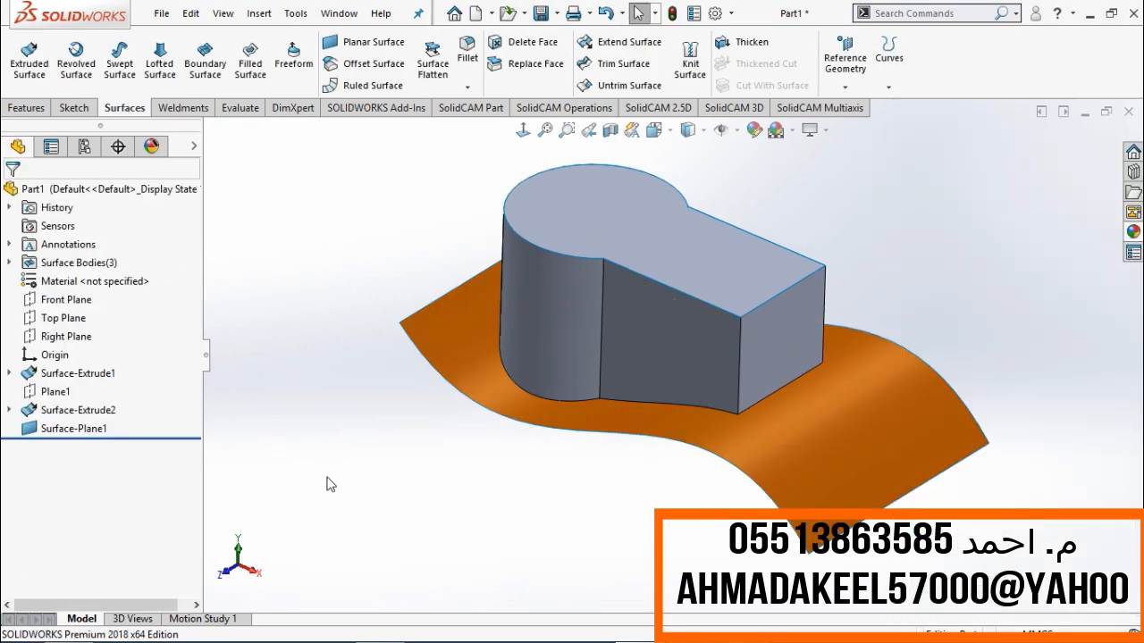
Apply a red colour from the standard swatches to the whole keyhole surface extrusion feature.
click(613, 340)
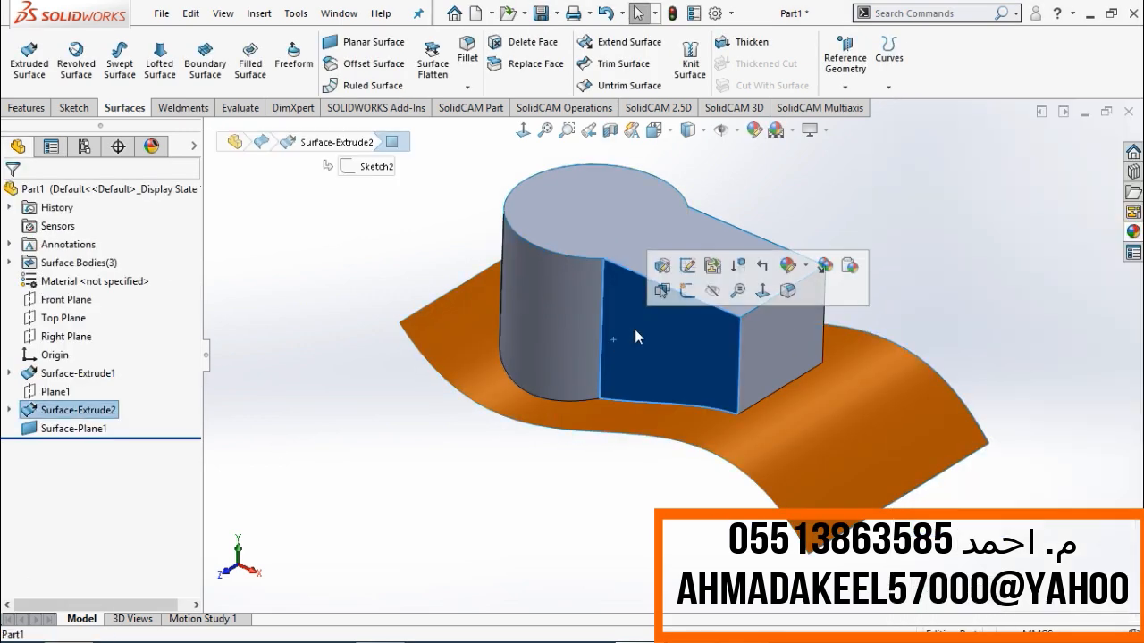
click(806, 265)
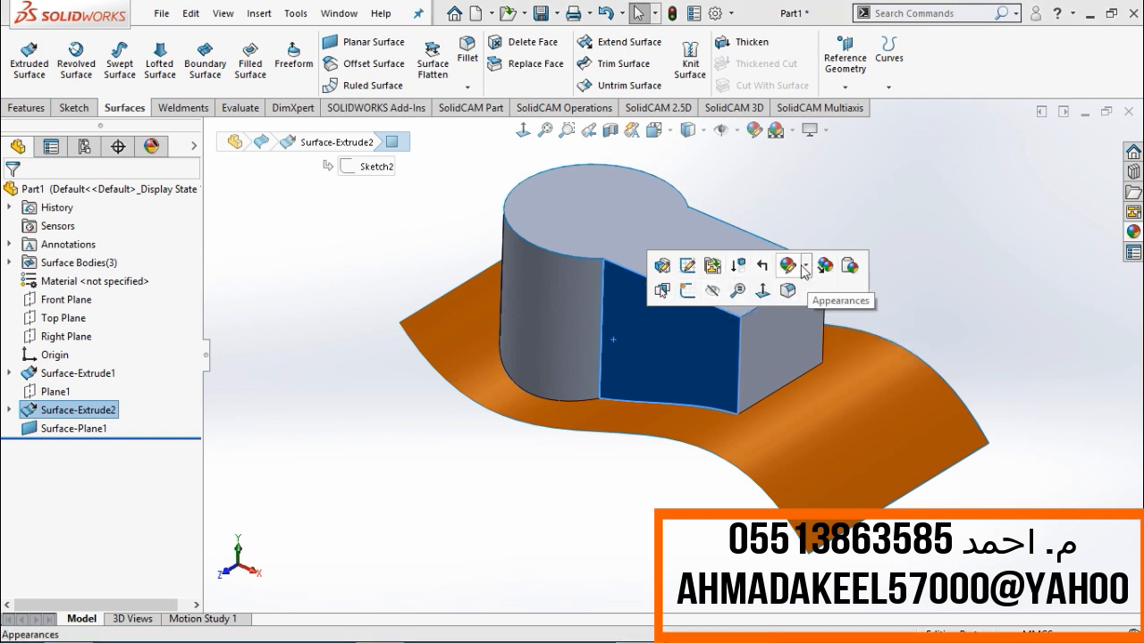
click(806, 270)
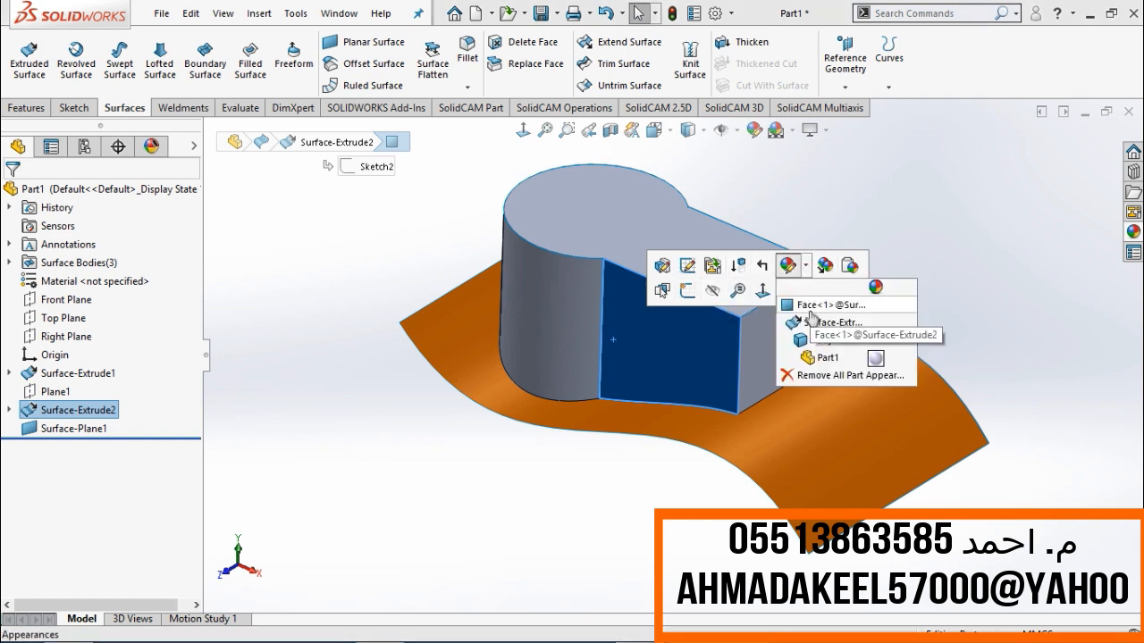
click(811, 308)
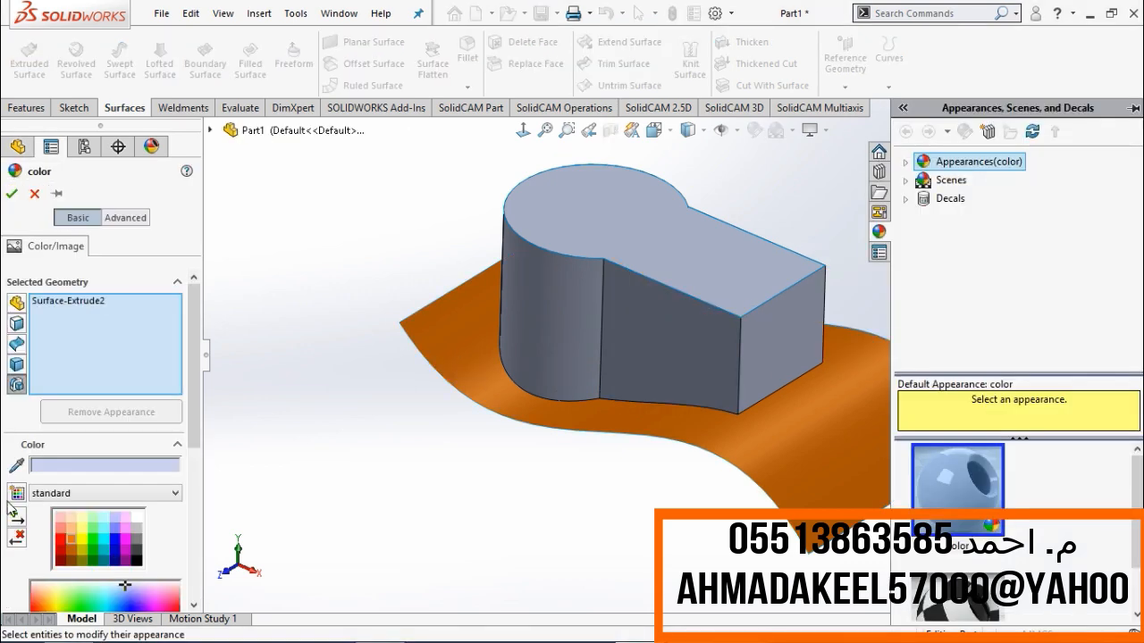
click(86, 541)
click(63, 540)
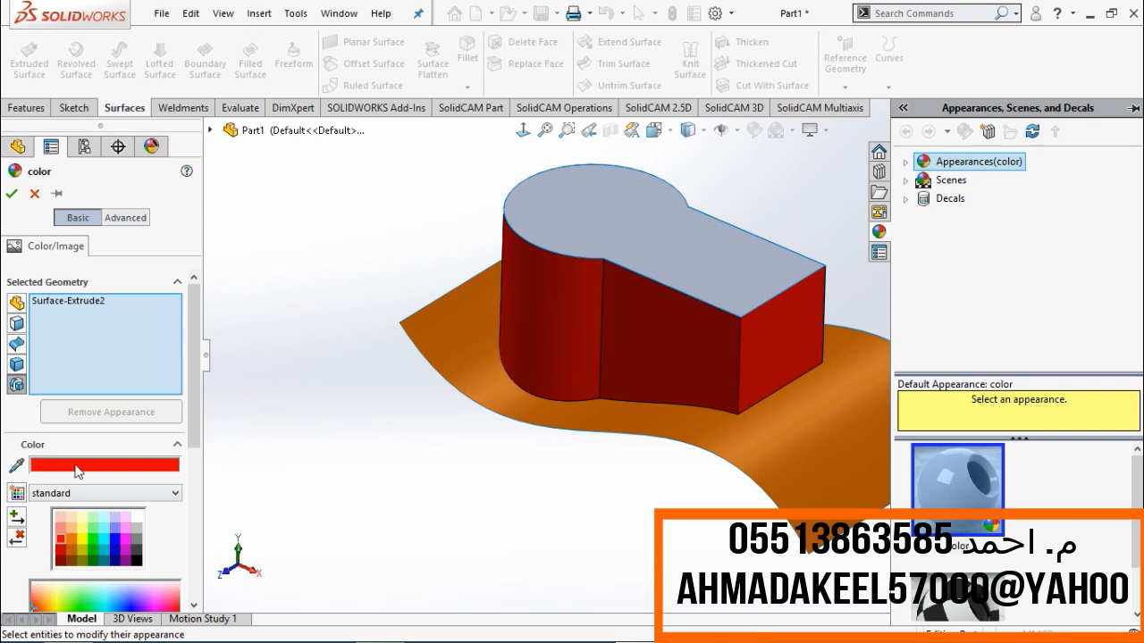
click(11, 193)
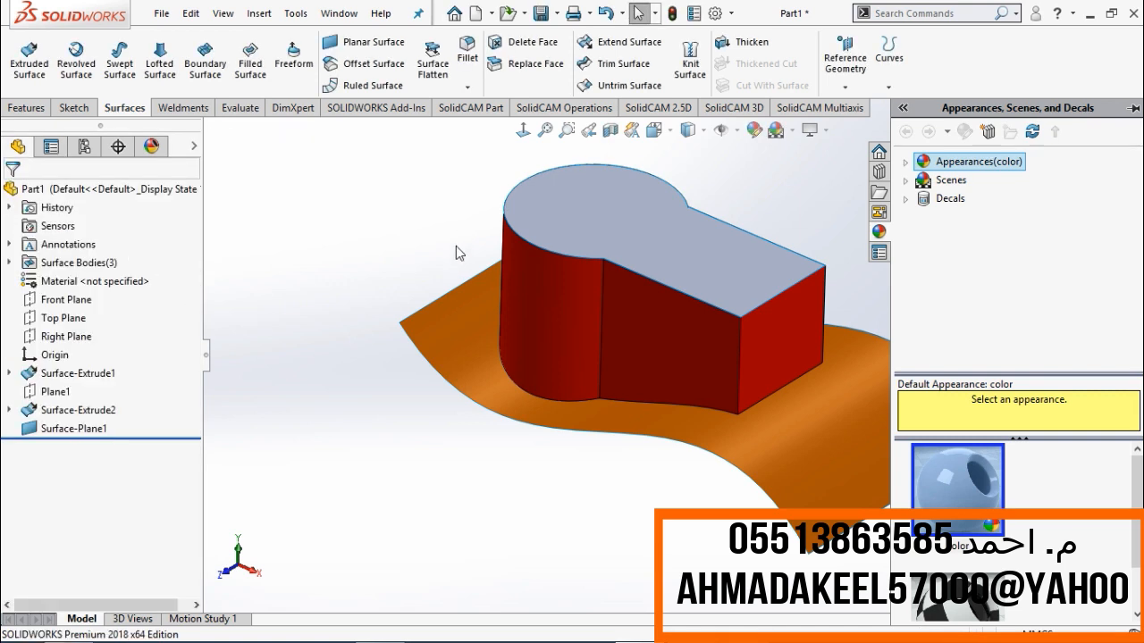
Apply a light yellow colour from the standard swatches to the planar top face of the keyhole.
click(596, 204)
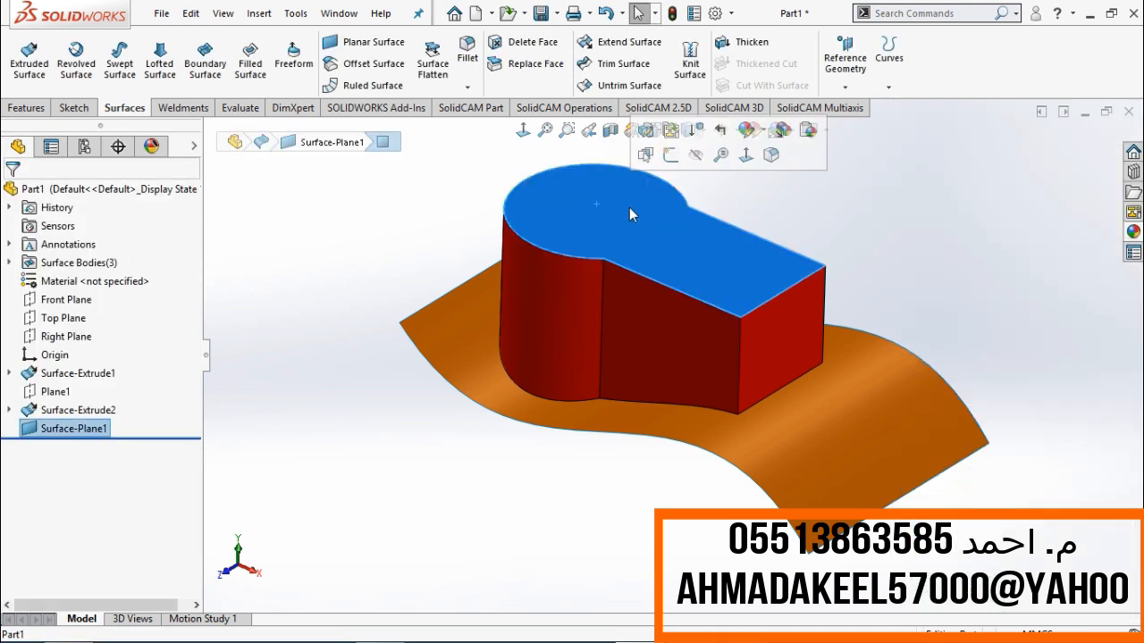
click(763, 130)
click(786, 164)
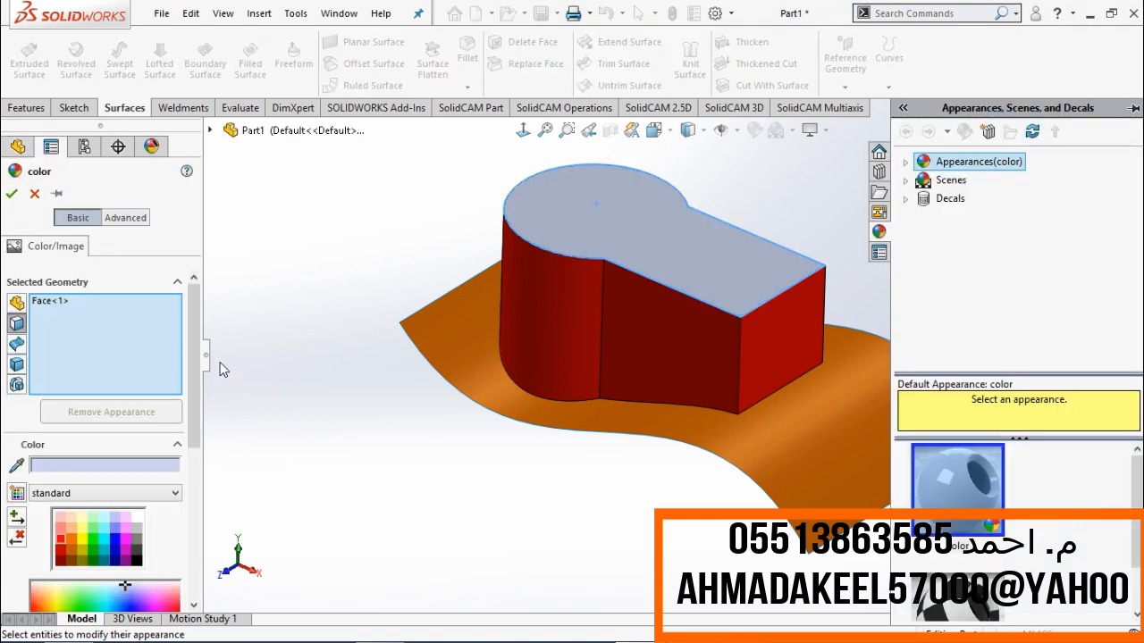
click(85, 530)
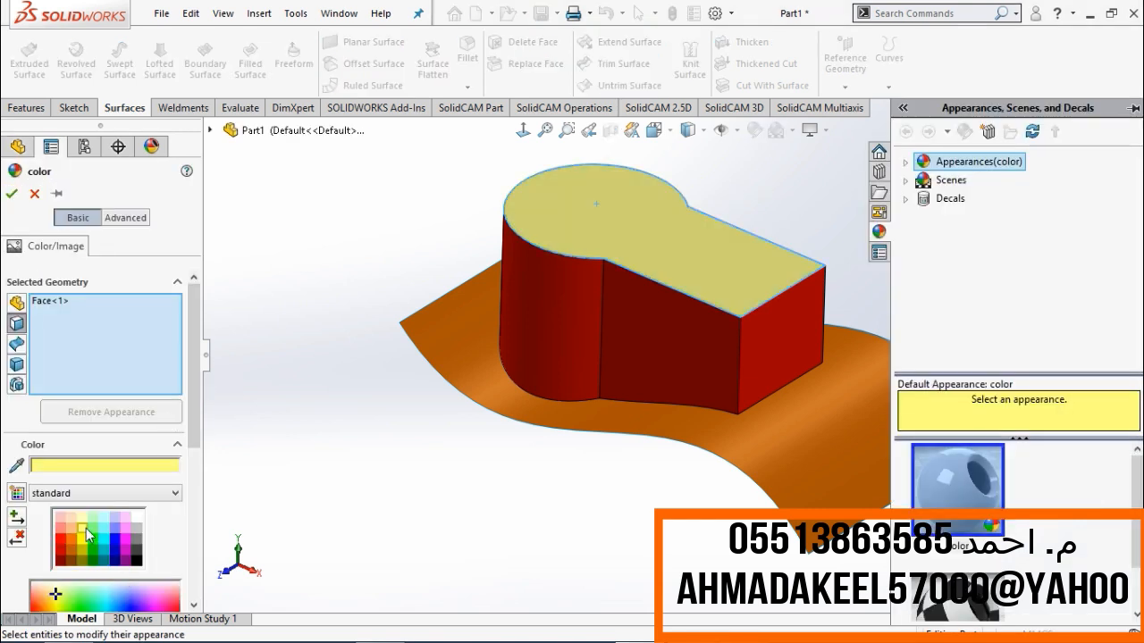
click(12, 193)
click(331, 373)
scroll(385, 442, up, 3)
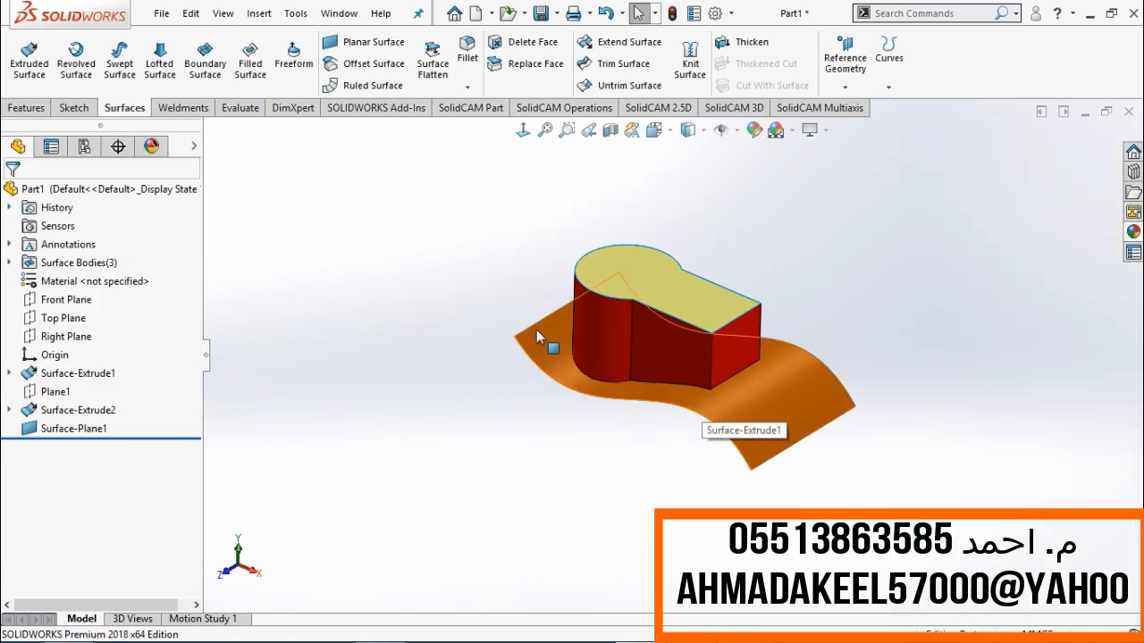
scroll(822, 273, down, 2)
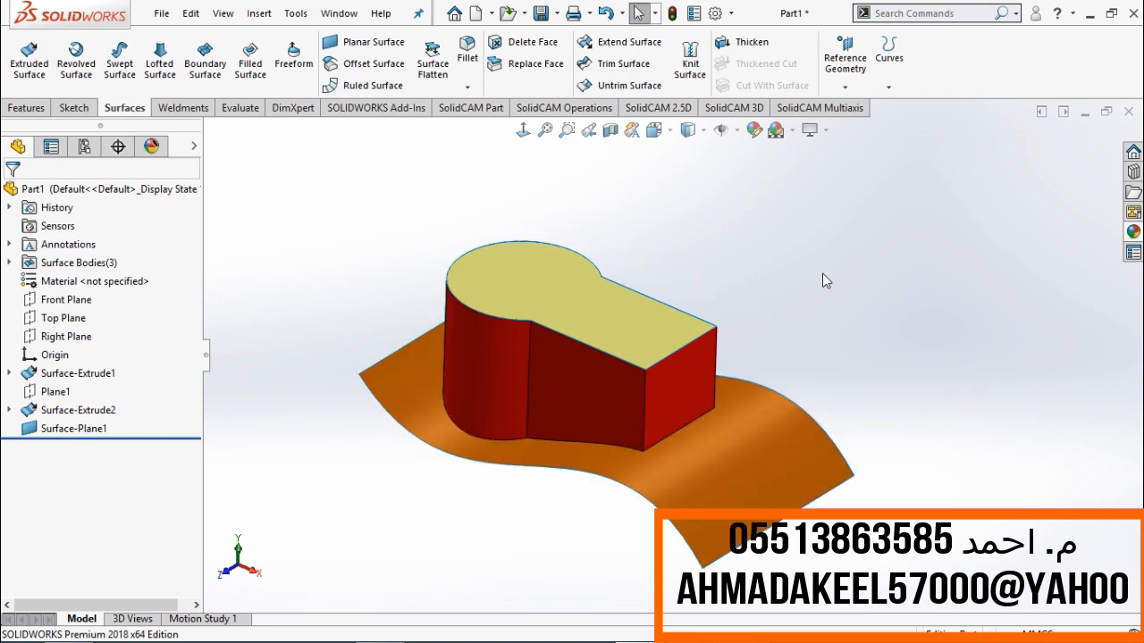
scroll(629, 448, down, 1)
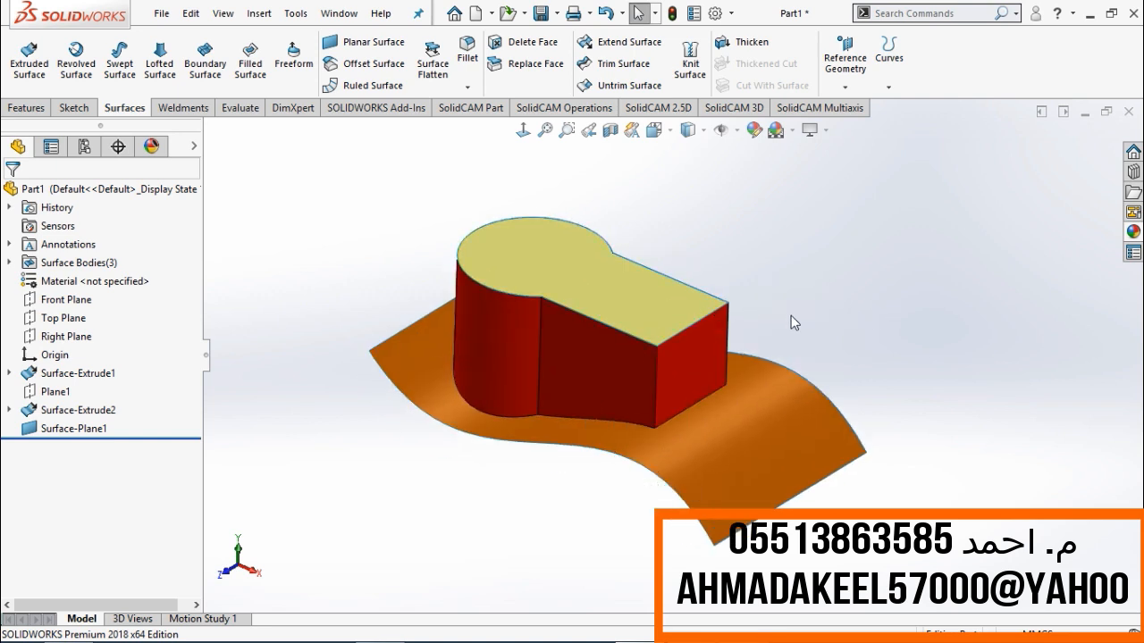
Switch to an empty part and start a sketch on the Front Plane.
mouse_move(839, 641)
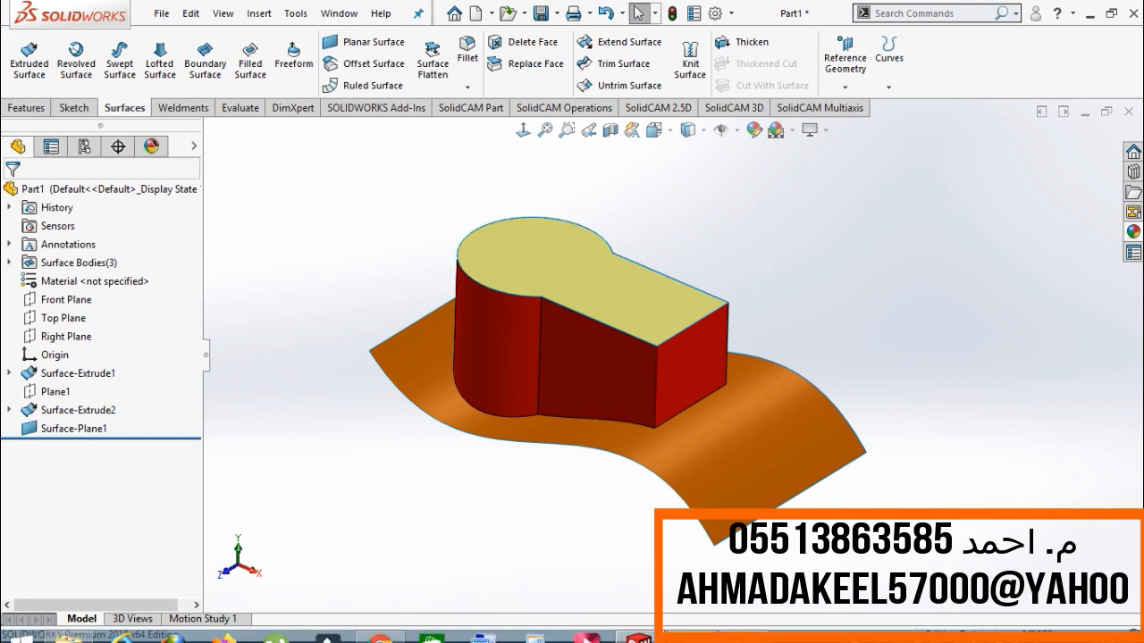
click(746, 625)
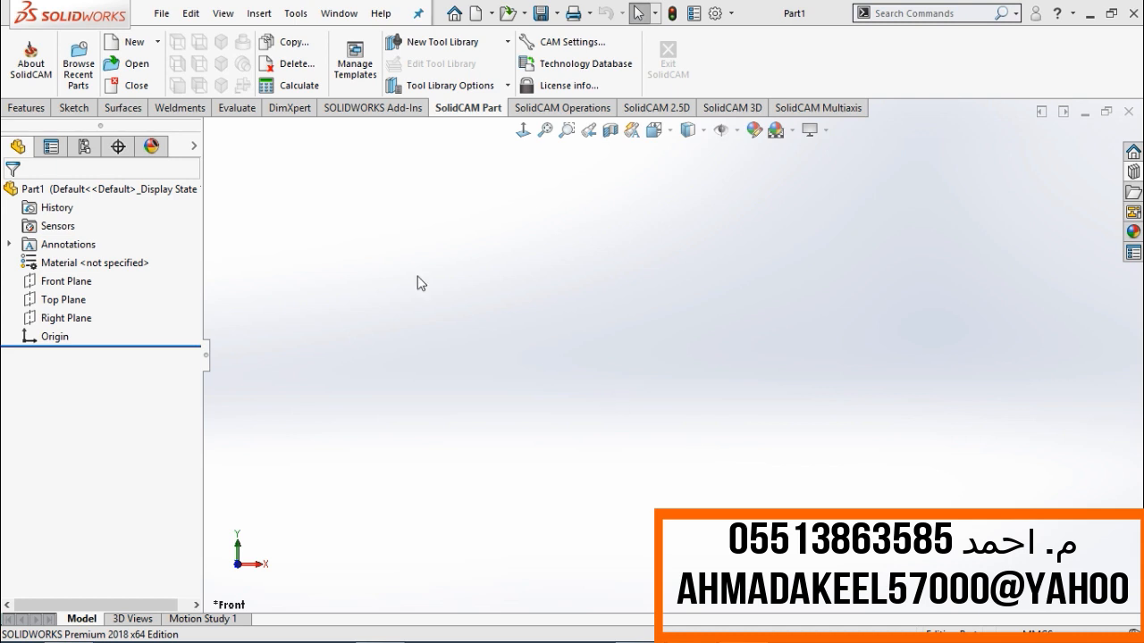
click(77, 107)
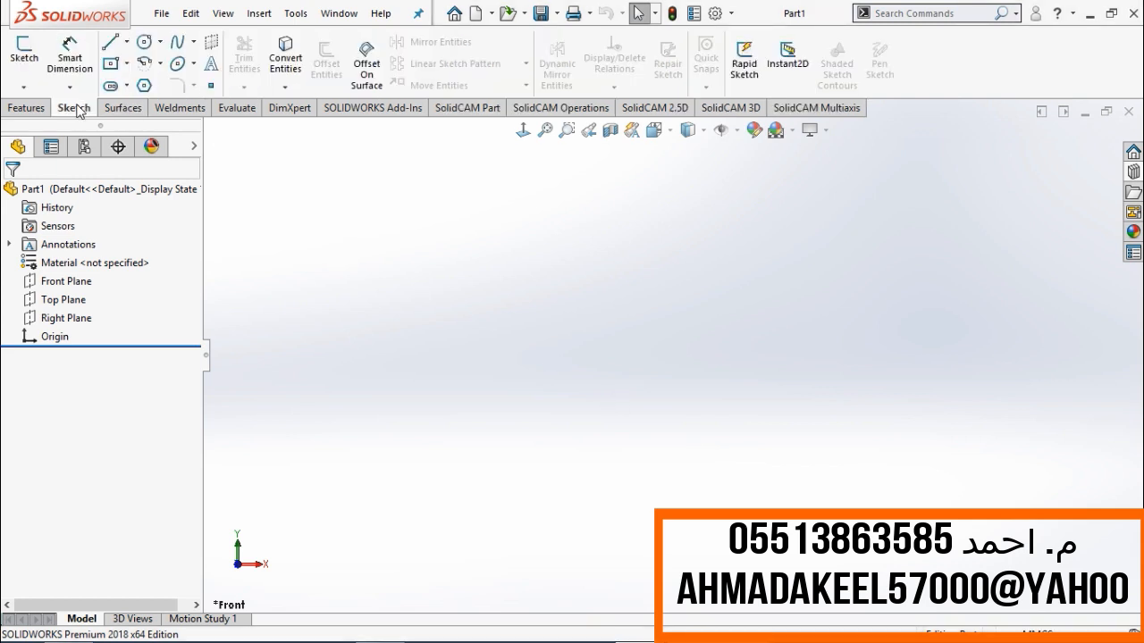
click(24, 51)
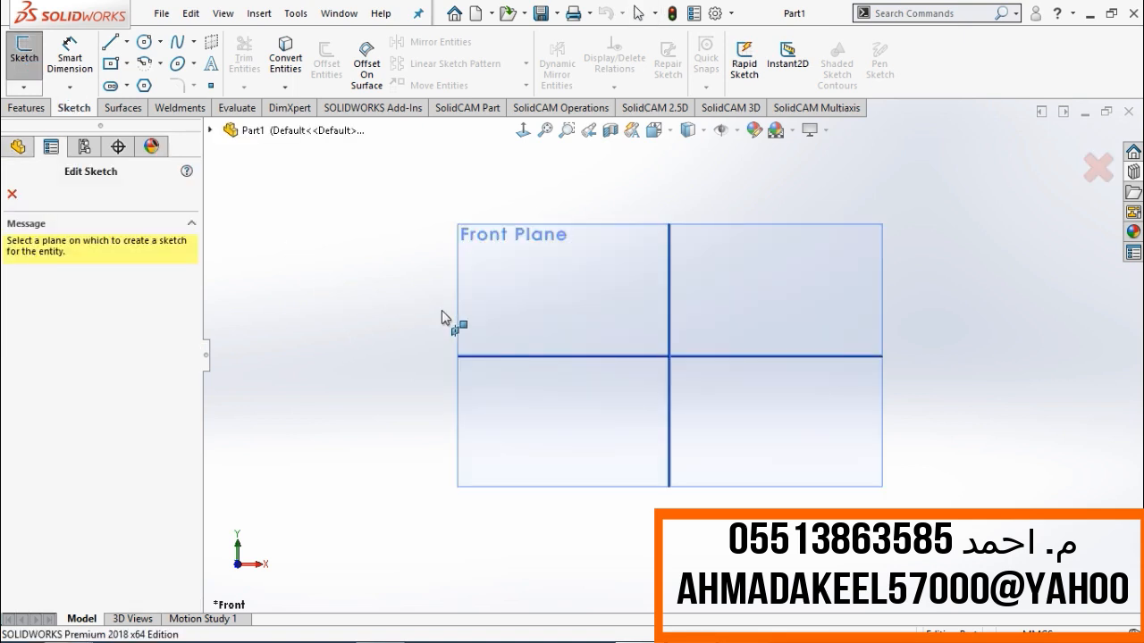
click(471, 286)
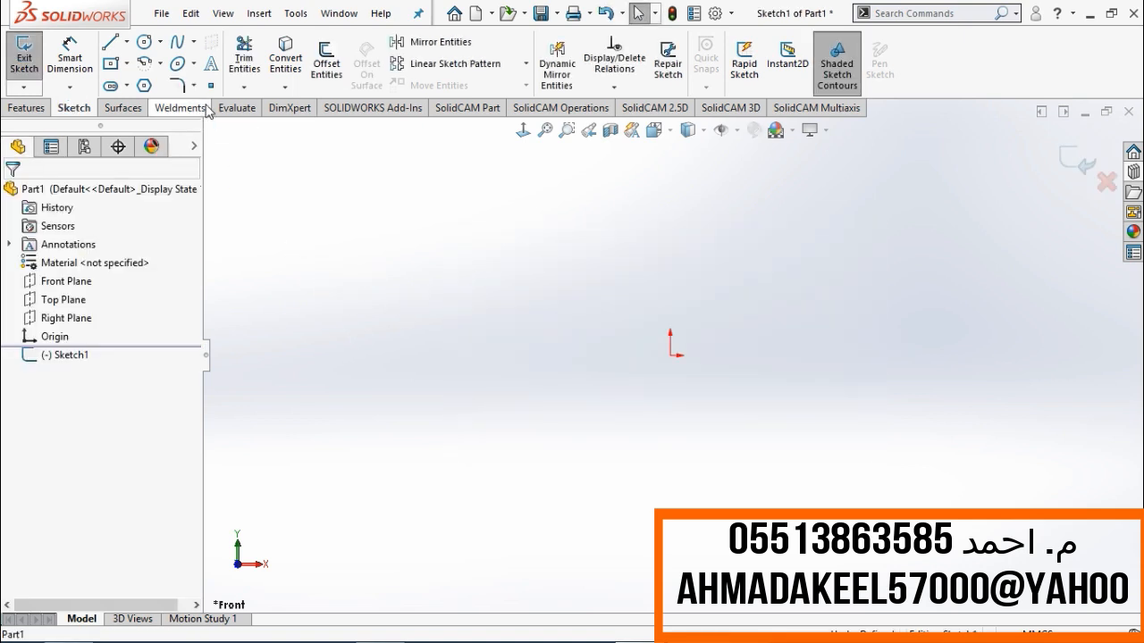
Sketch a wavy four-point spline from the origin to a point about 149 mm to its left and 17 mm above it.
click(177, 42)
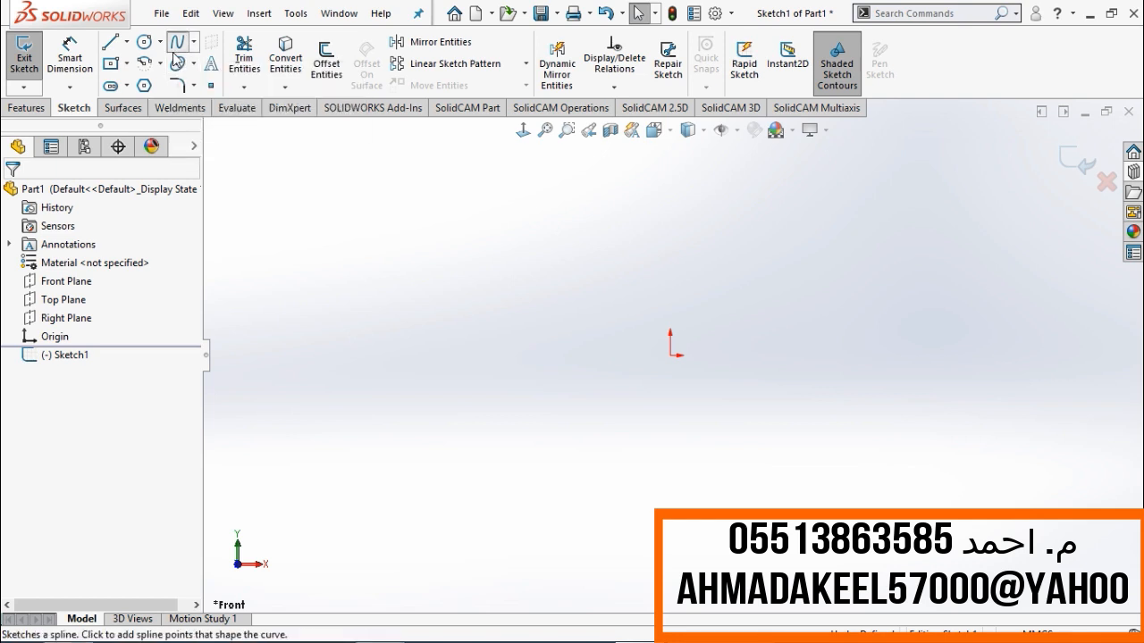
click(670, 355)
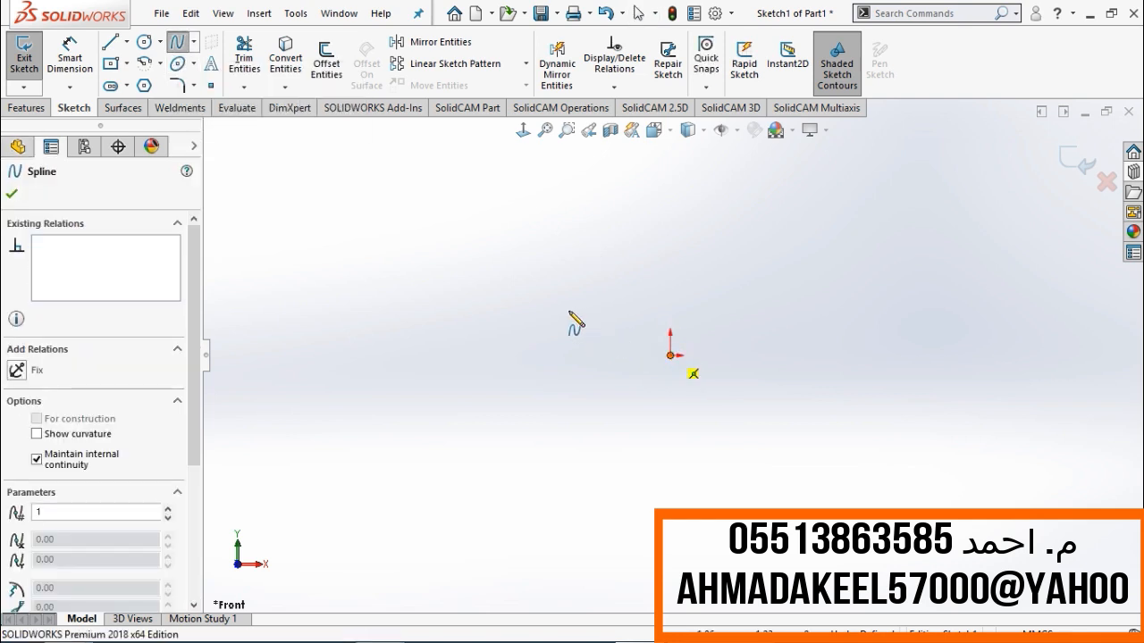
click(569, 310)
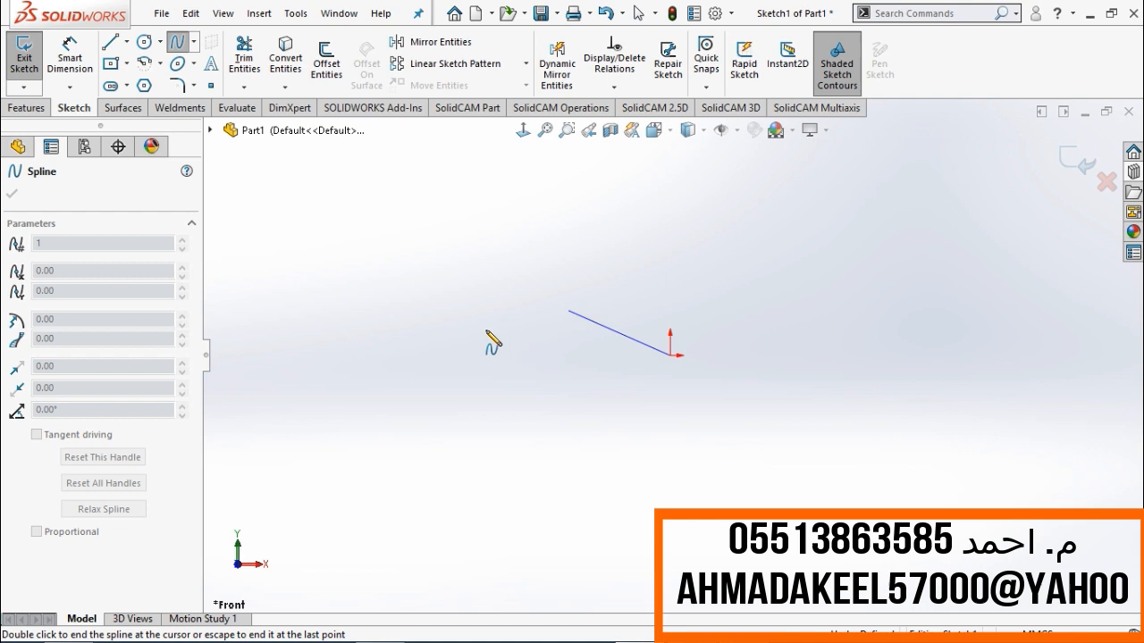
click(438, 345)
click(323, 313)
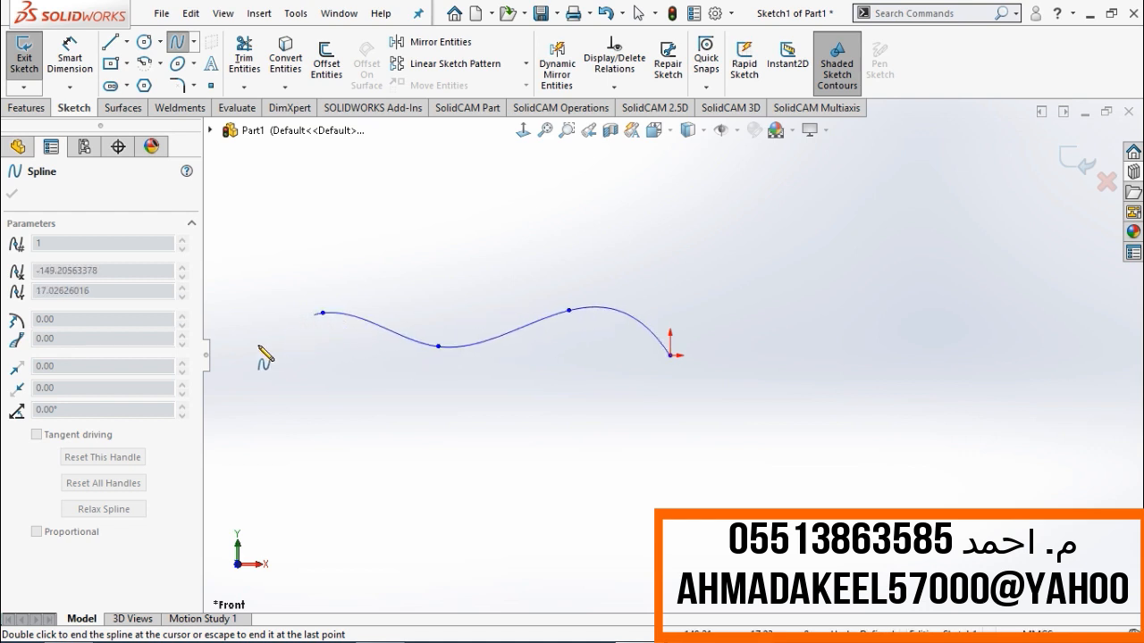
click(12, 194)
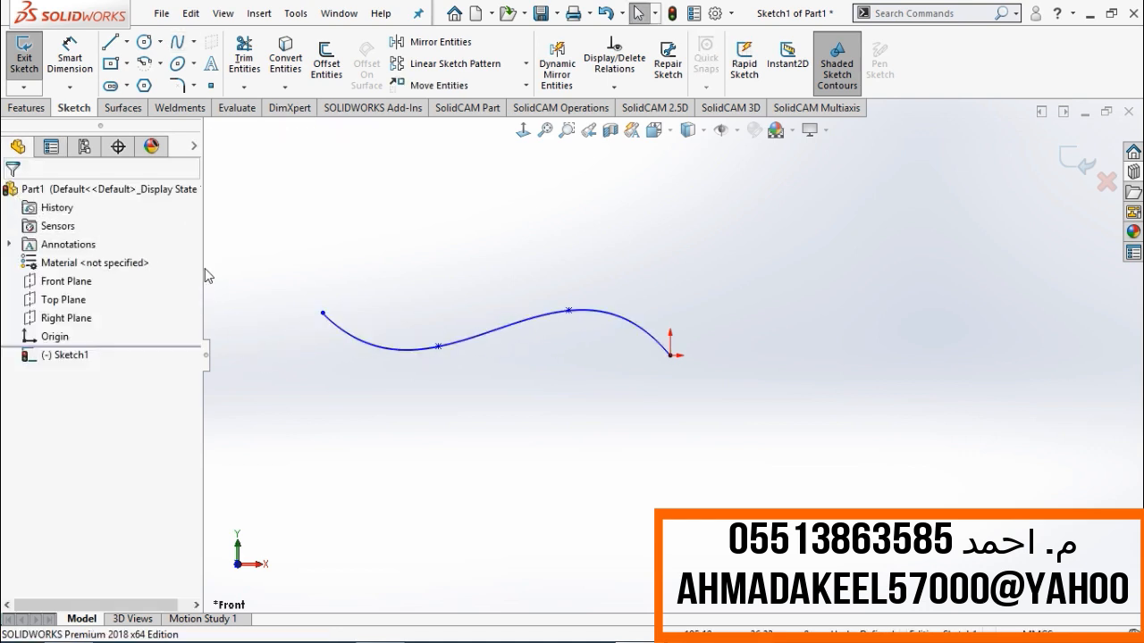
Extrude the spline as a surface with a Mid Plane end condition and a depth of 80 mm.
click(39, 108)
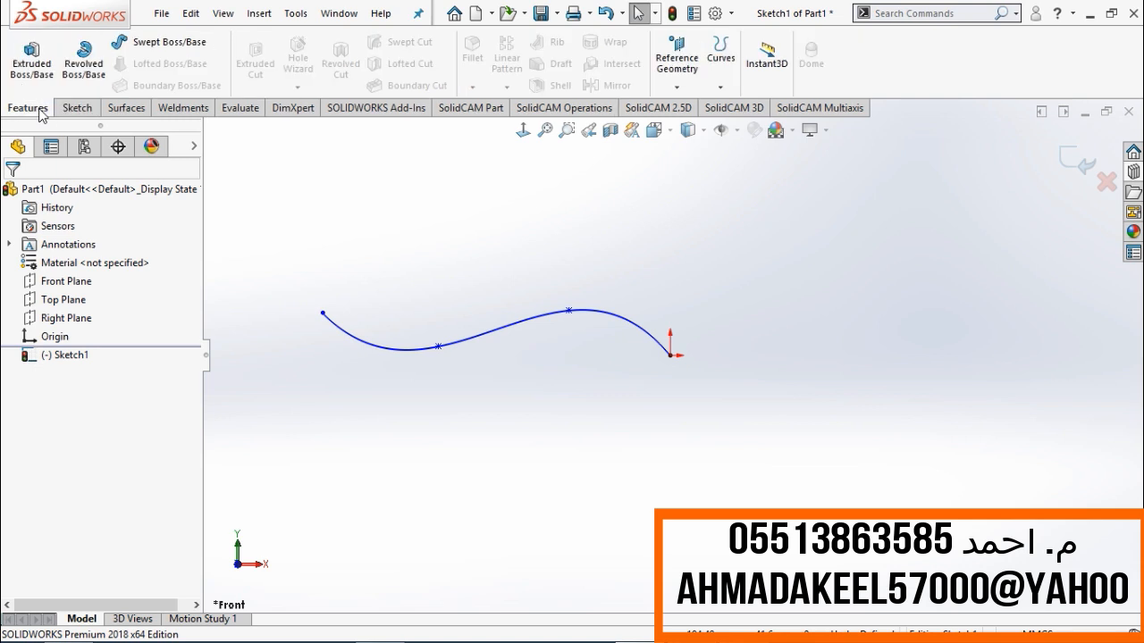
click(124, 111)
click(30, 61)
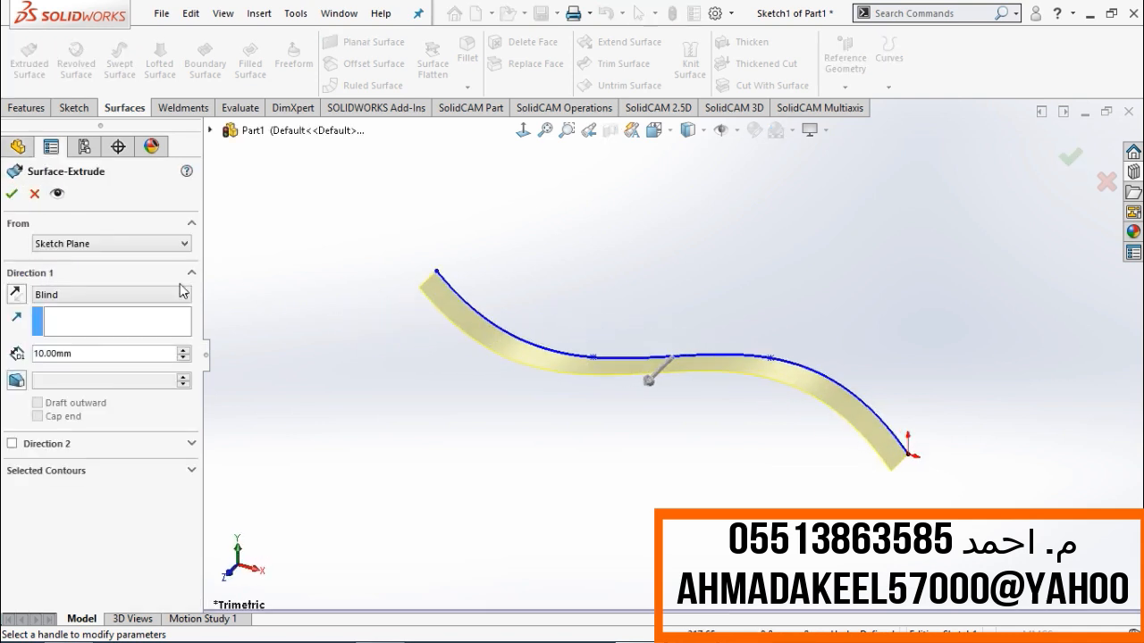
click(177, 297)
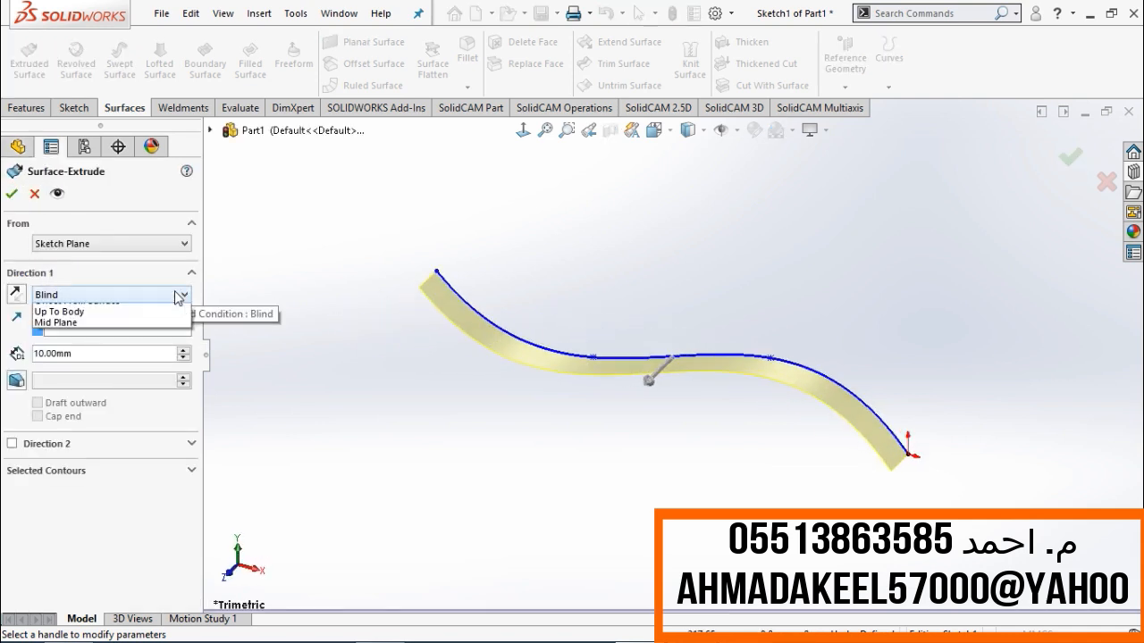
click(109, 362)
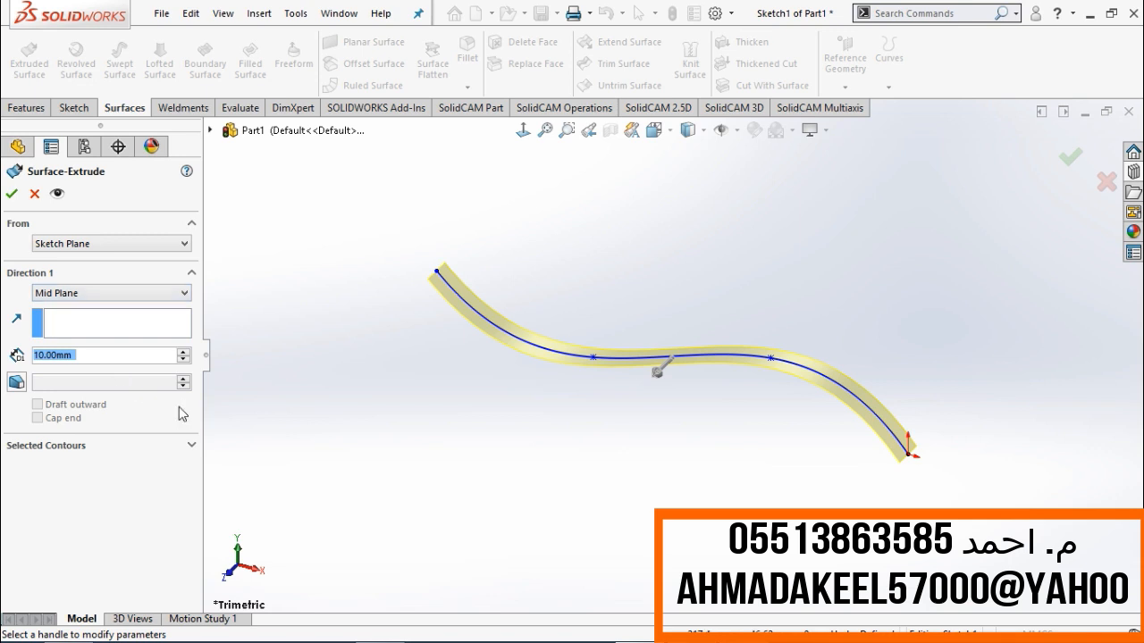
click(183, 351)
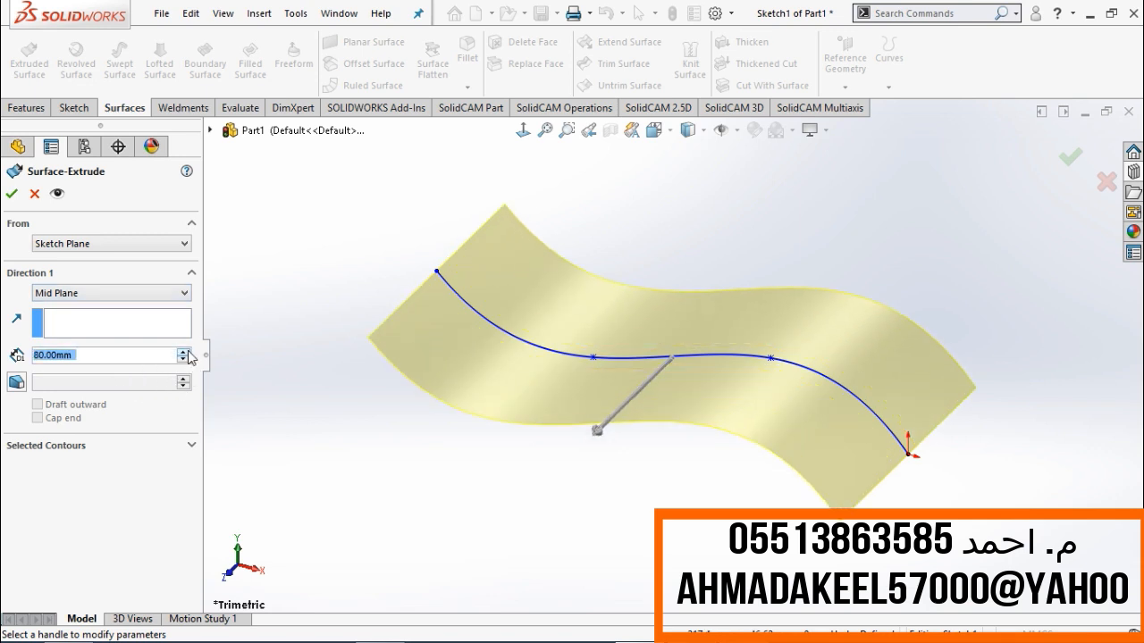
click(10, 194)
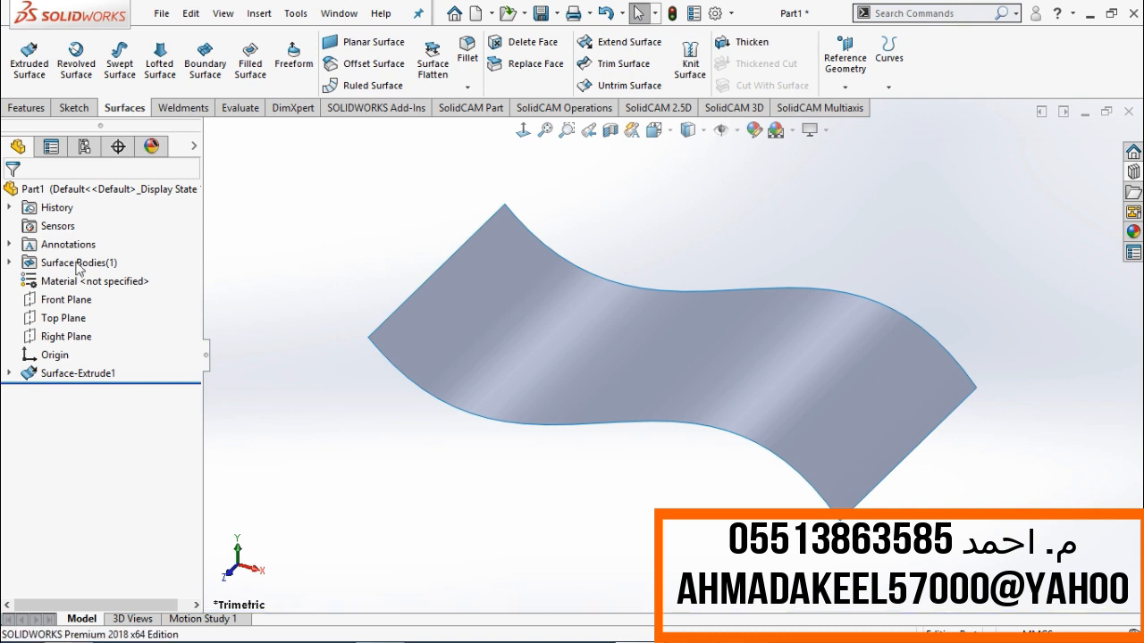
Create a reference plane offset 50 mm above the Top Plane.
click(76, 319)
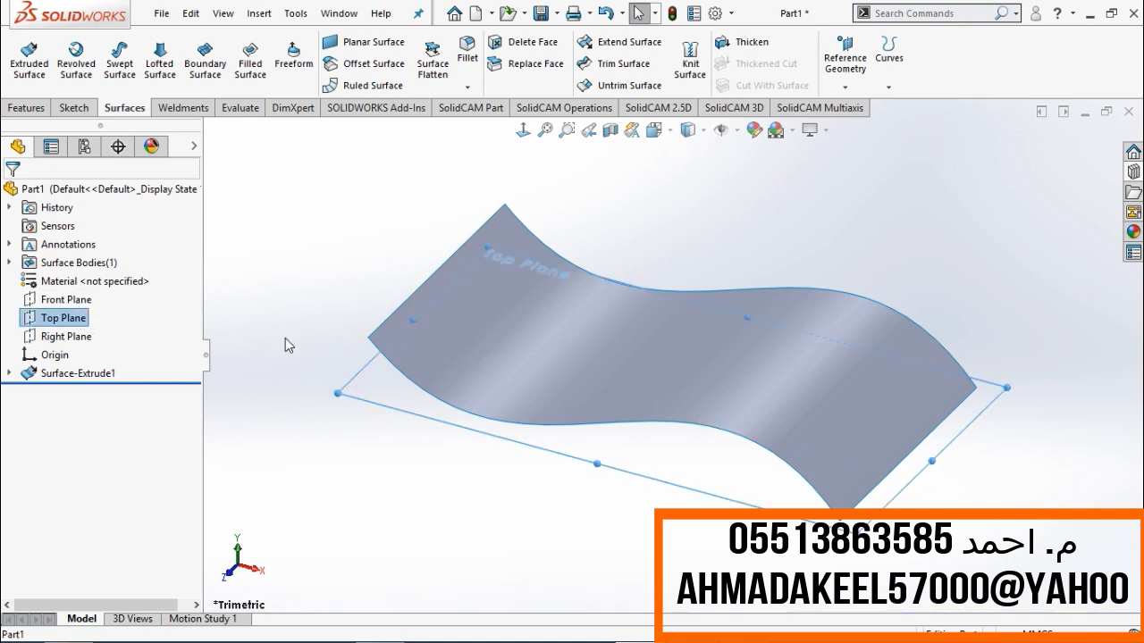
click(840, 55)
click(840, 108)
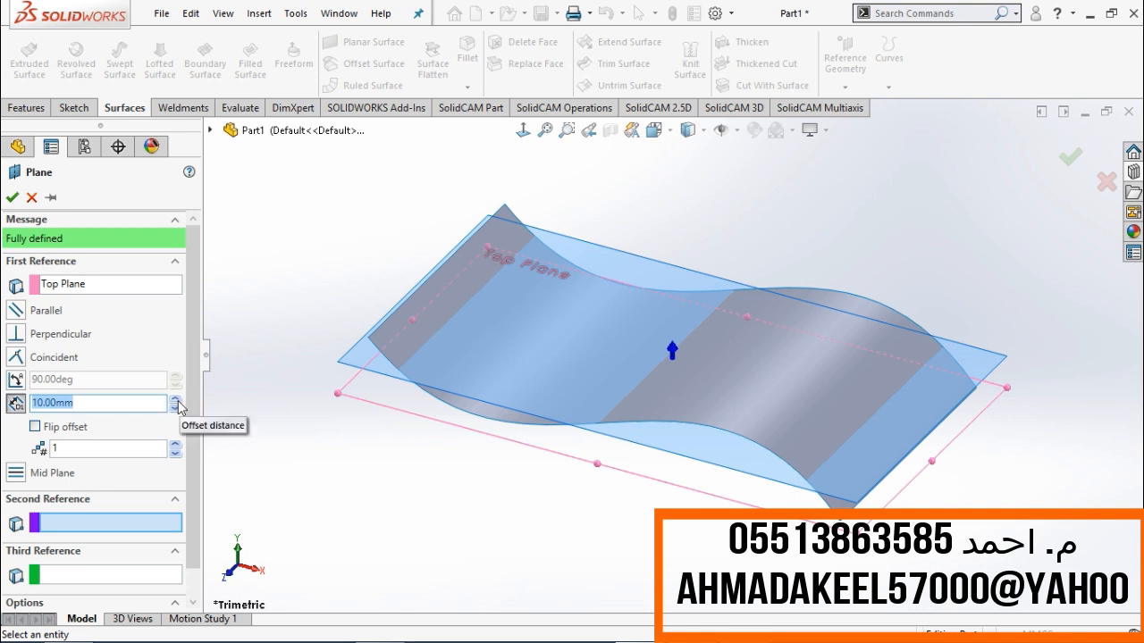
click(176, 399)
click(176, 399)
click(176, 399)
click(176, 399)
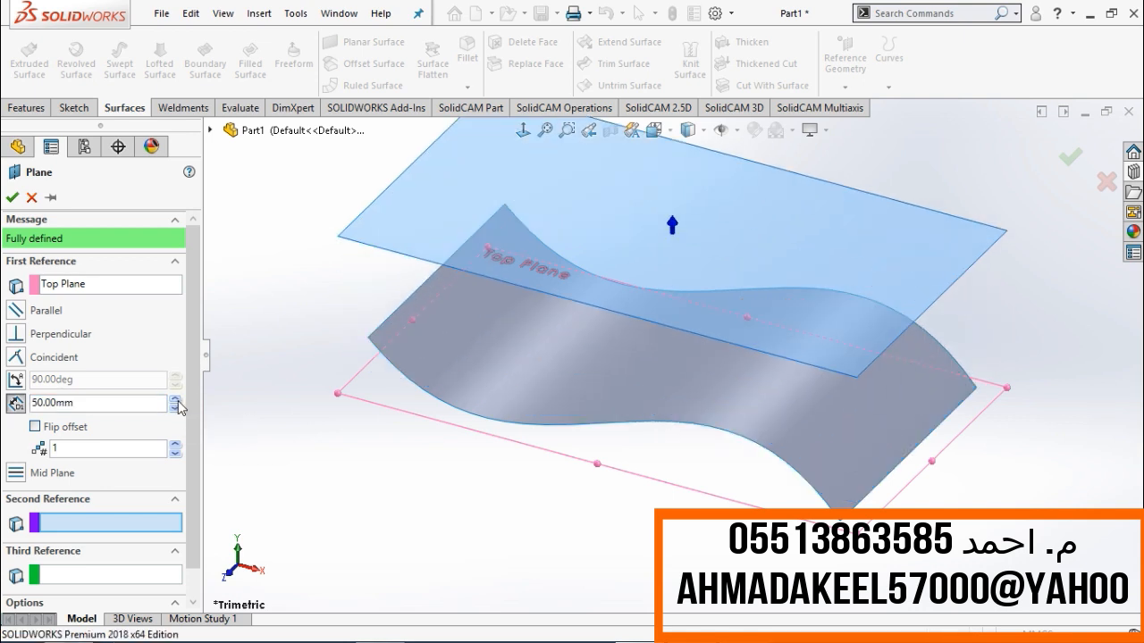
click(13, 197)
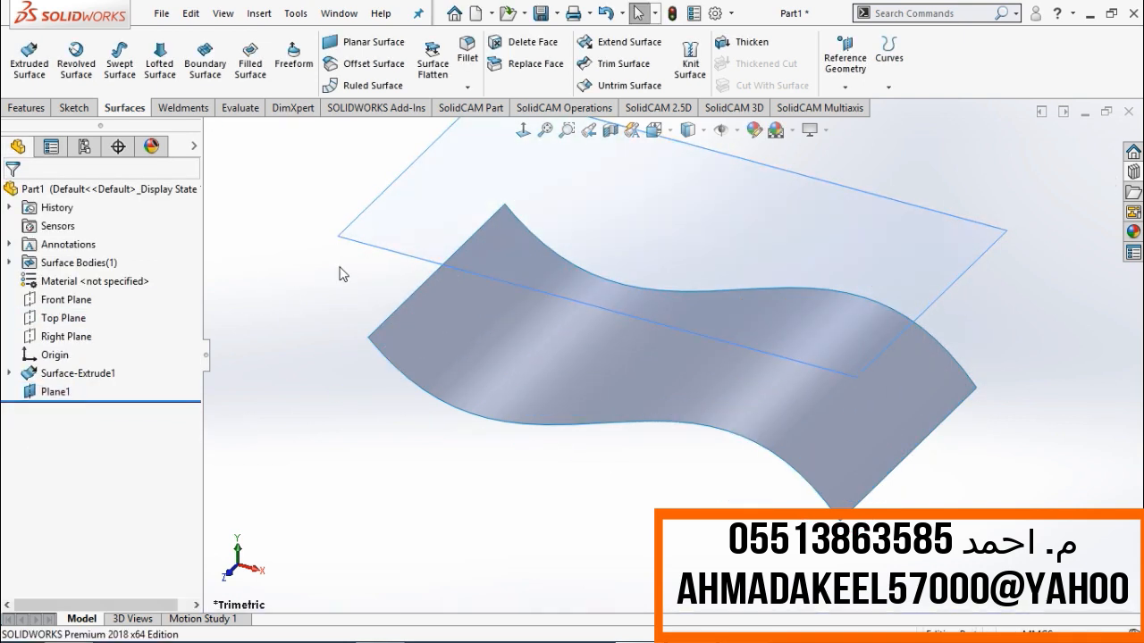
Sketch a circle on the new offset plane, level with the origin and centred about 109 mm to its left.
click(394, 251)
click(443, 187)
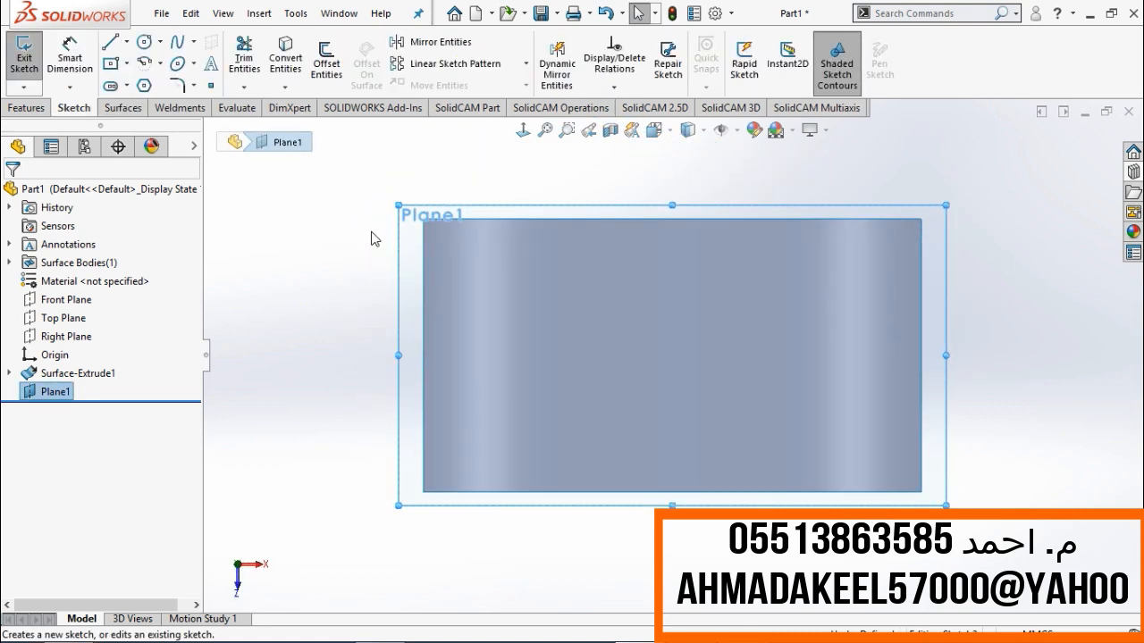
click(144, 42)
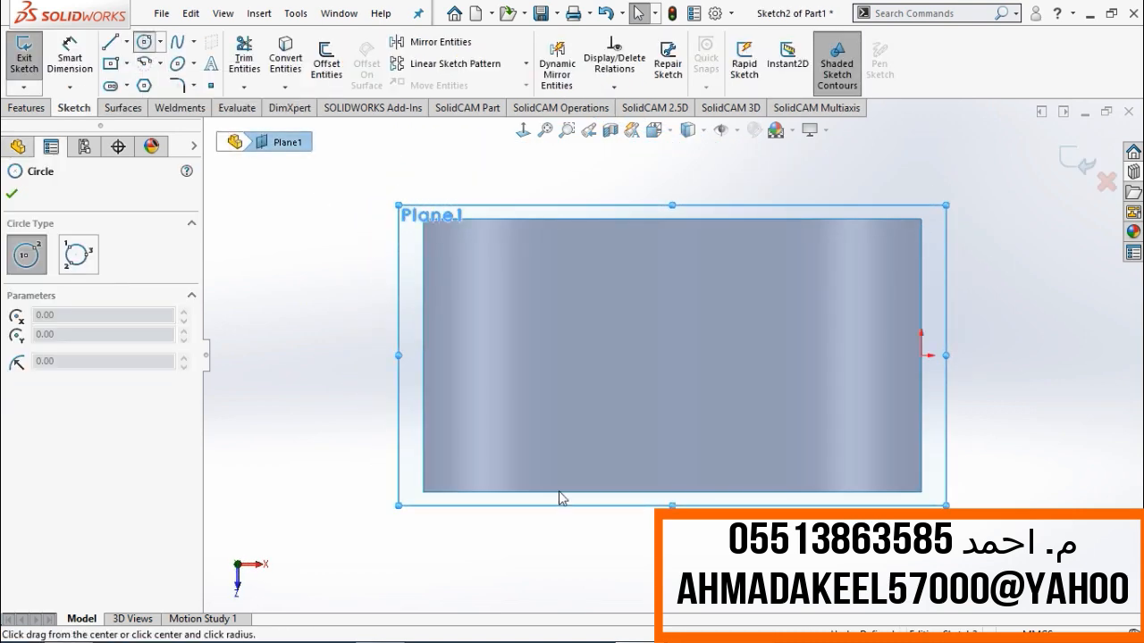
click(548, 356)
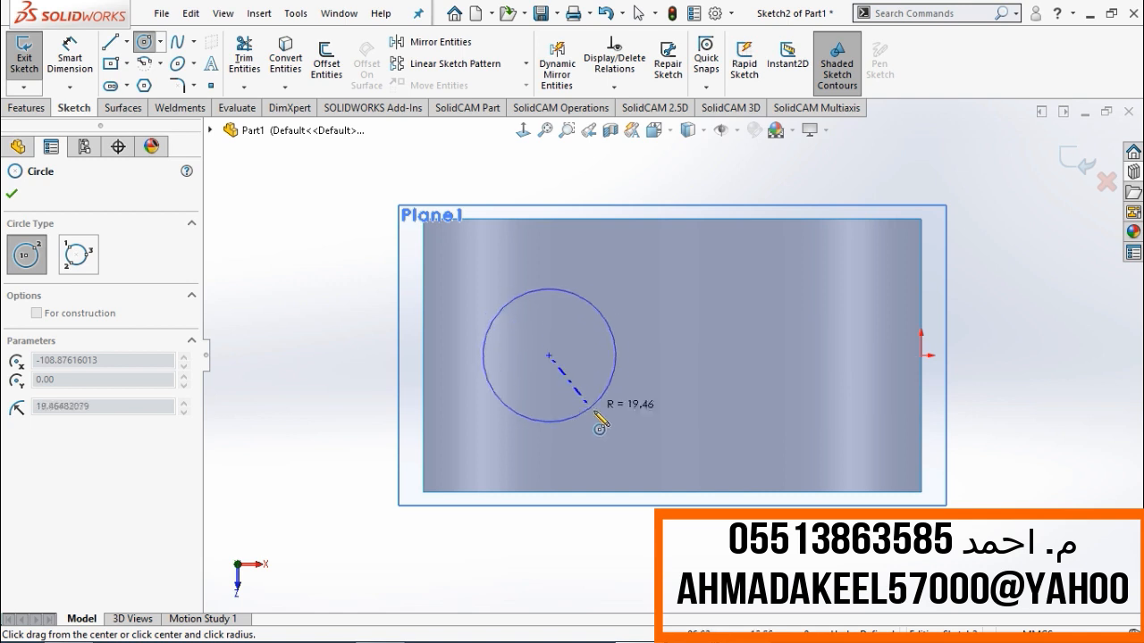
Draw a center rectangle centred on the circle's right quadrant point, overlapping the circle and extending to its right.
click(126, 64)
click(138, 90)
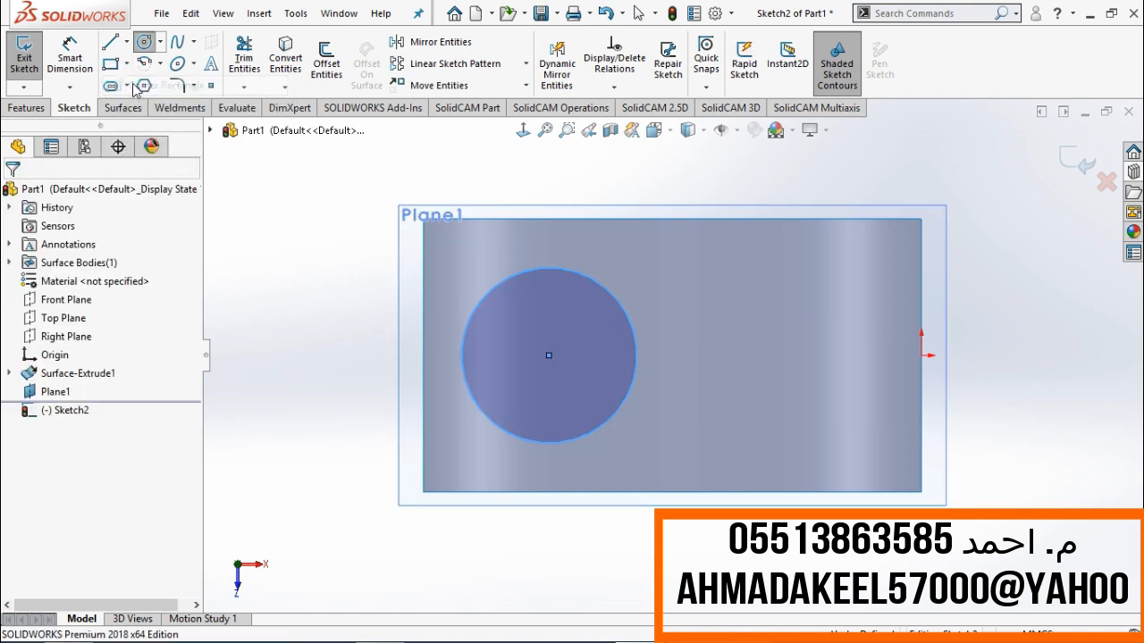
click(126, 64)
click(148, 104)
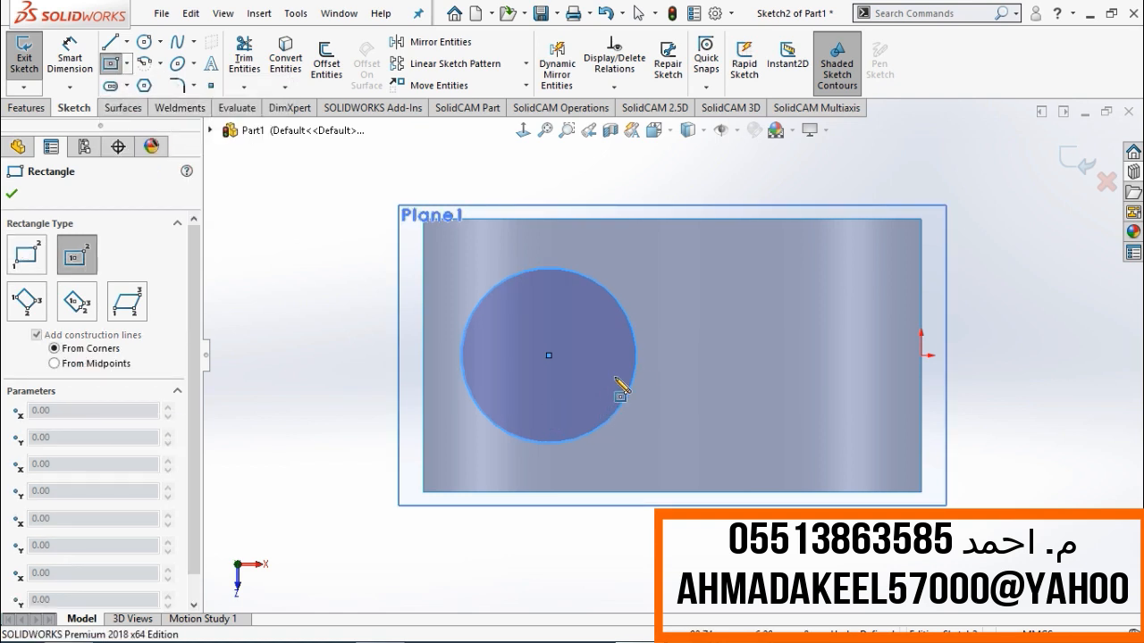
click(637, 355)
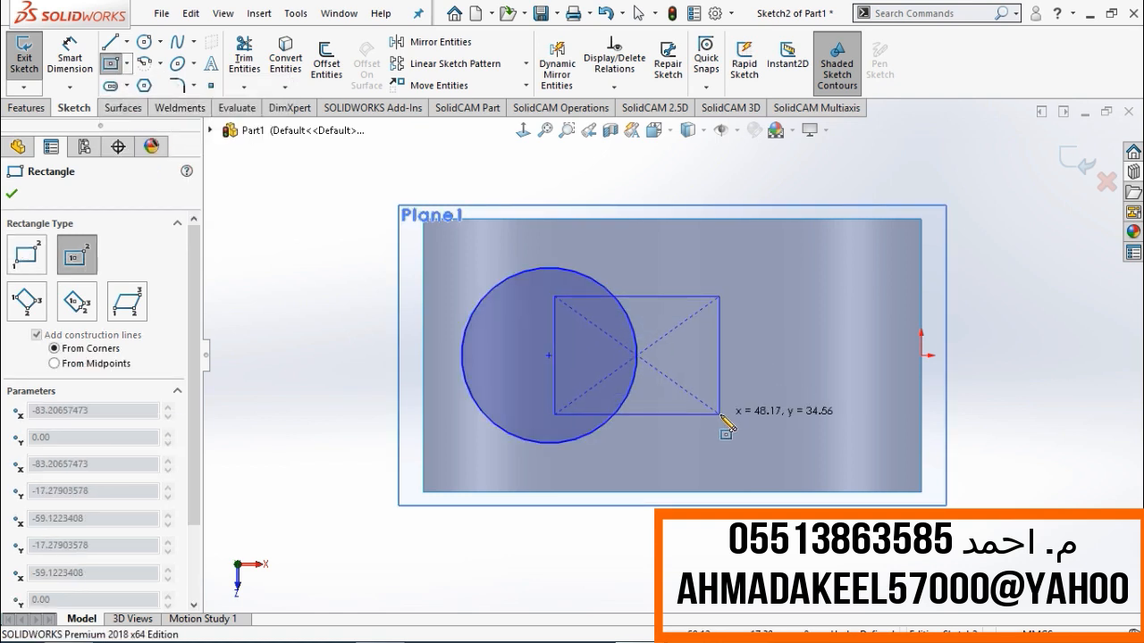
click(775, 418)
key(Escape)
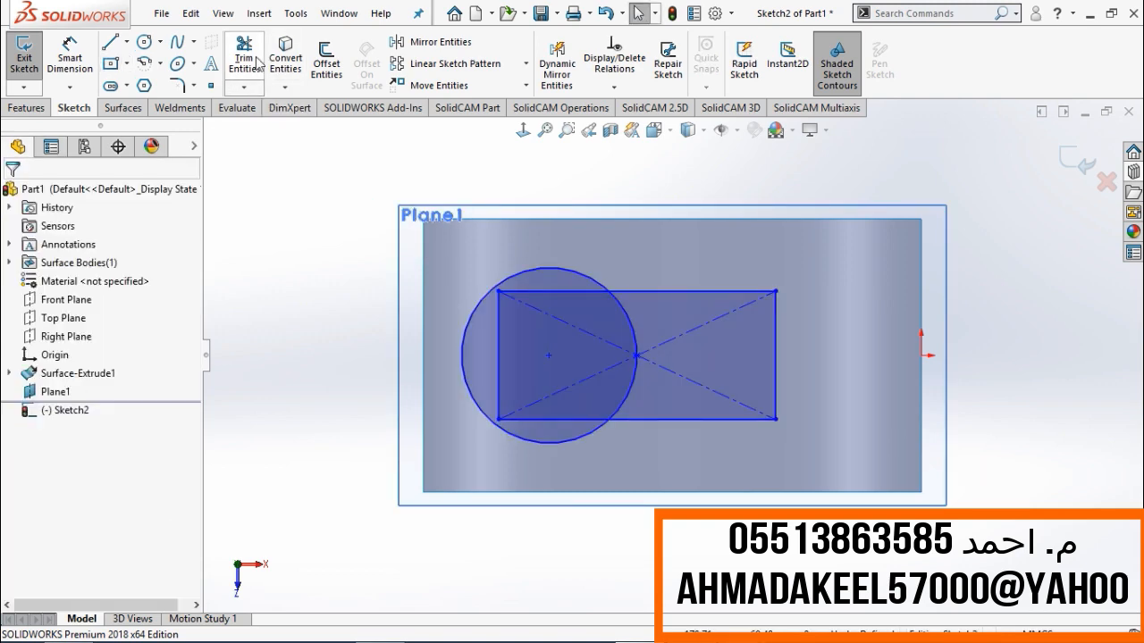
Trim the overlapping segments inside the circle and rectangle with Power trim, leaving a single closed keyhole outline.
click(244, 58)
scroll(563, 317, down, 2)
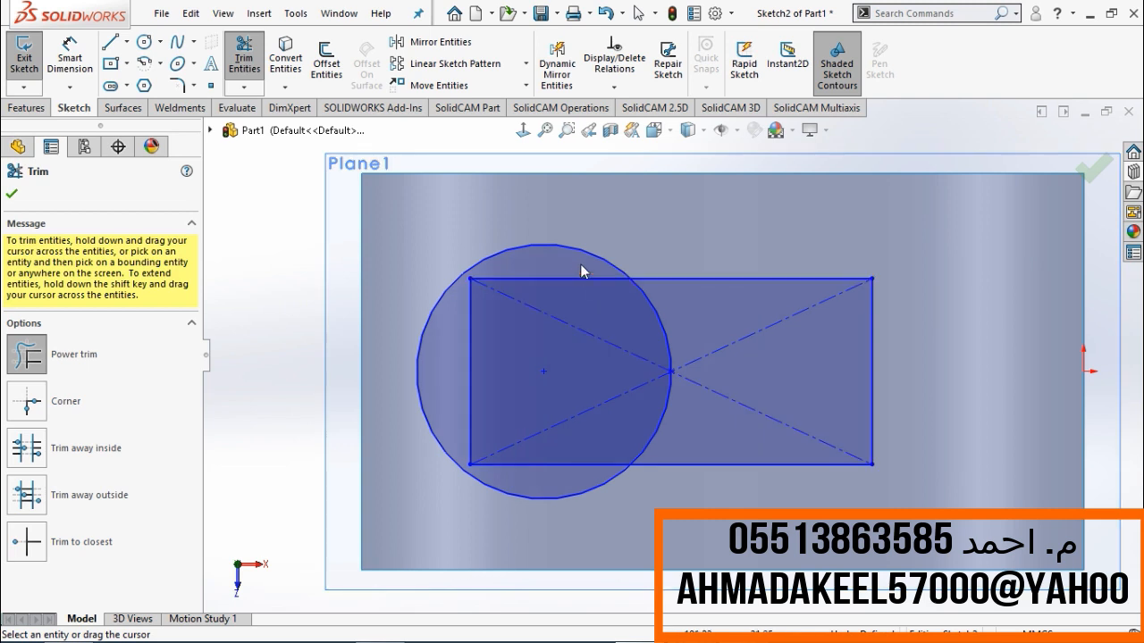
mouse_move(581, 270)
mouse_down()
mouse_move(502, 302)
mouse_move(495, 322)
mouse_move(574, 474)
mouse_move(640, 335)
mouse_move(688, 324)
mouse_up()
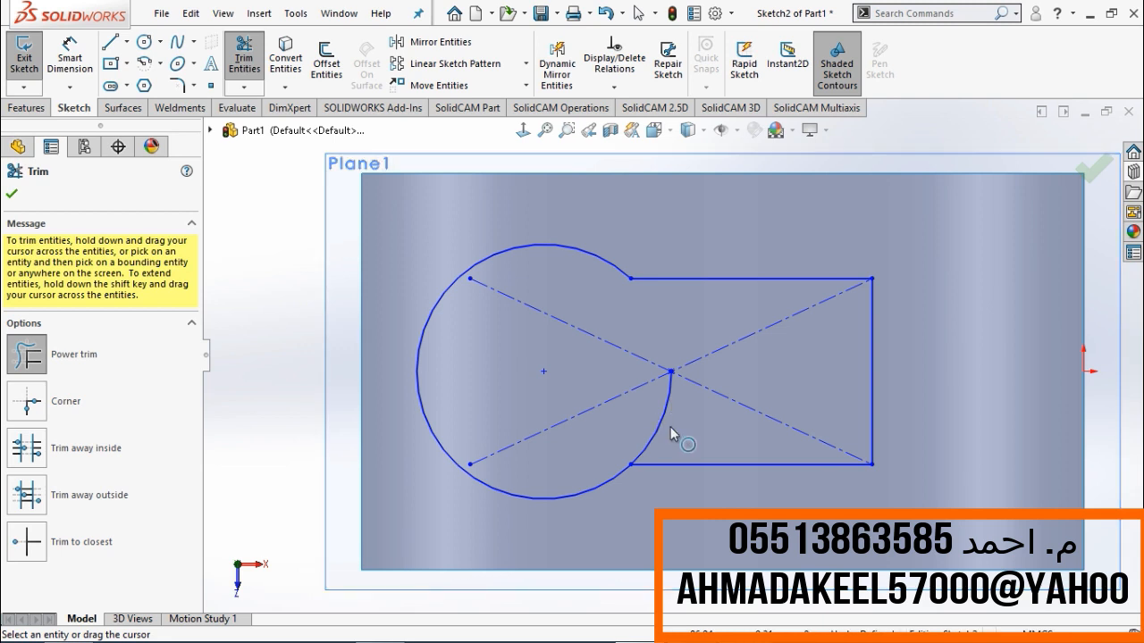
drag(670, 426, 653, 434)
key(Escape)
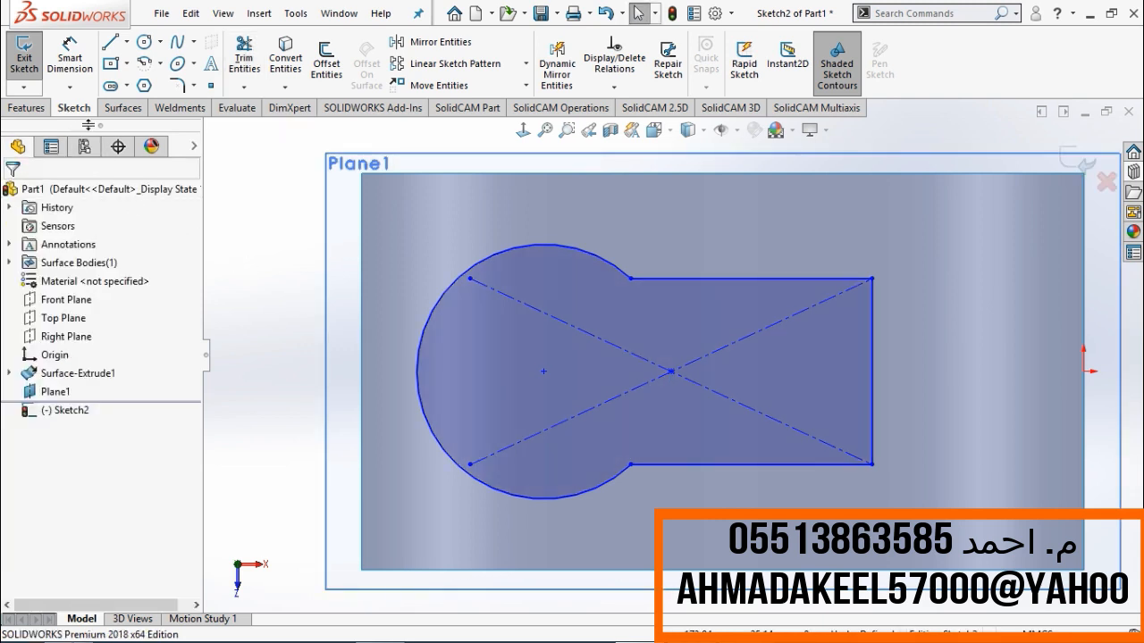
Extrude the keyhole sketch as a surface down to the wavy surface using the Up To Surface end condition.
click(123, 111)
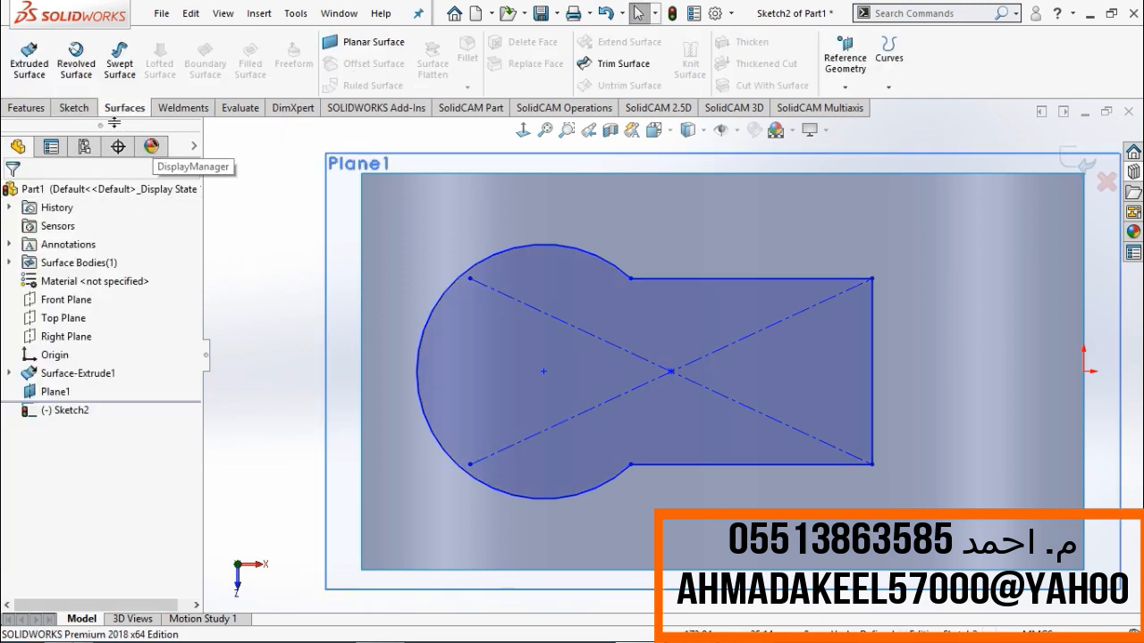
click(34, 68)
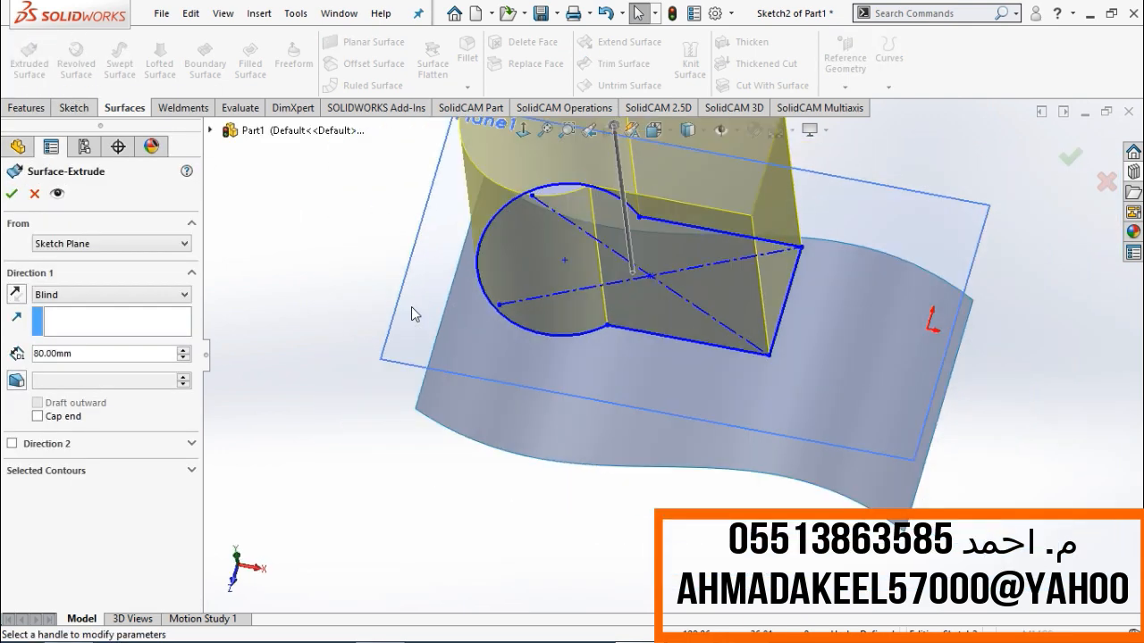
click(152, 295)
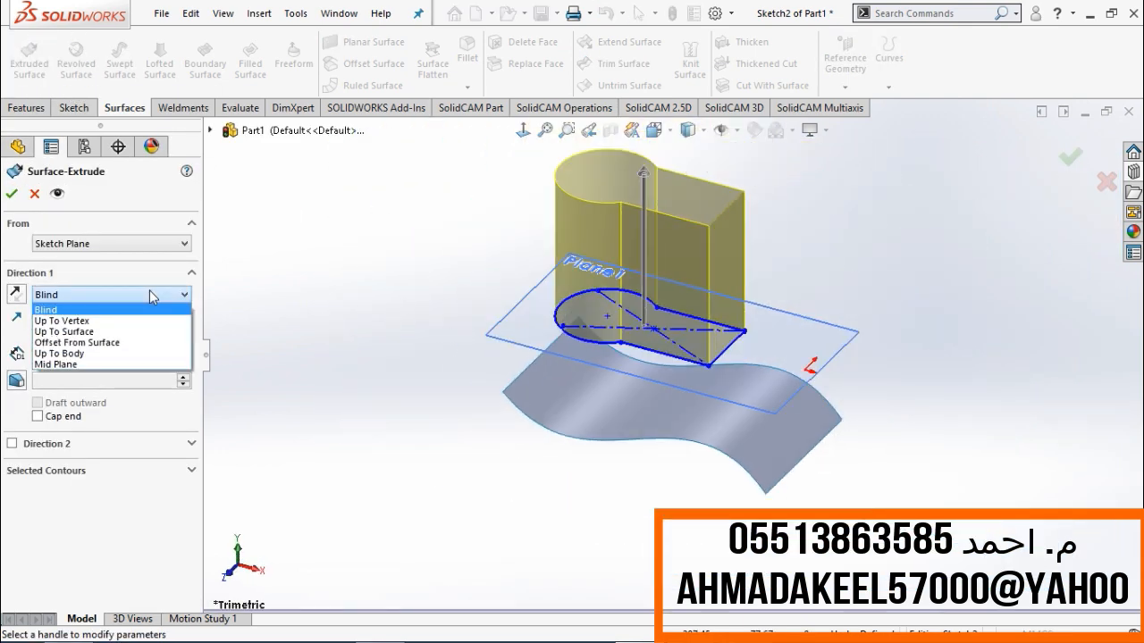
click(112, 331)
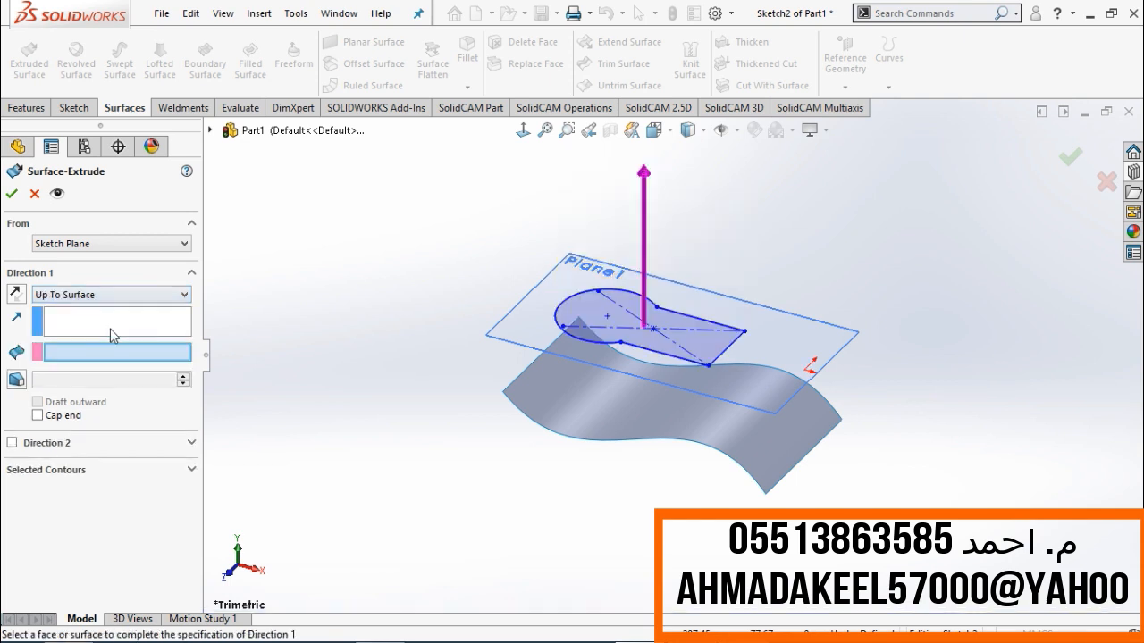
click(526, 384)
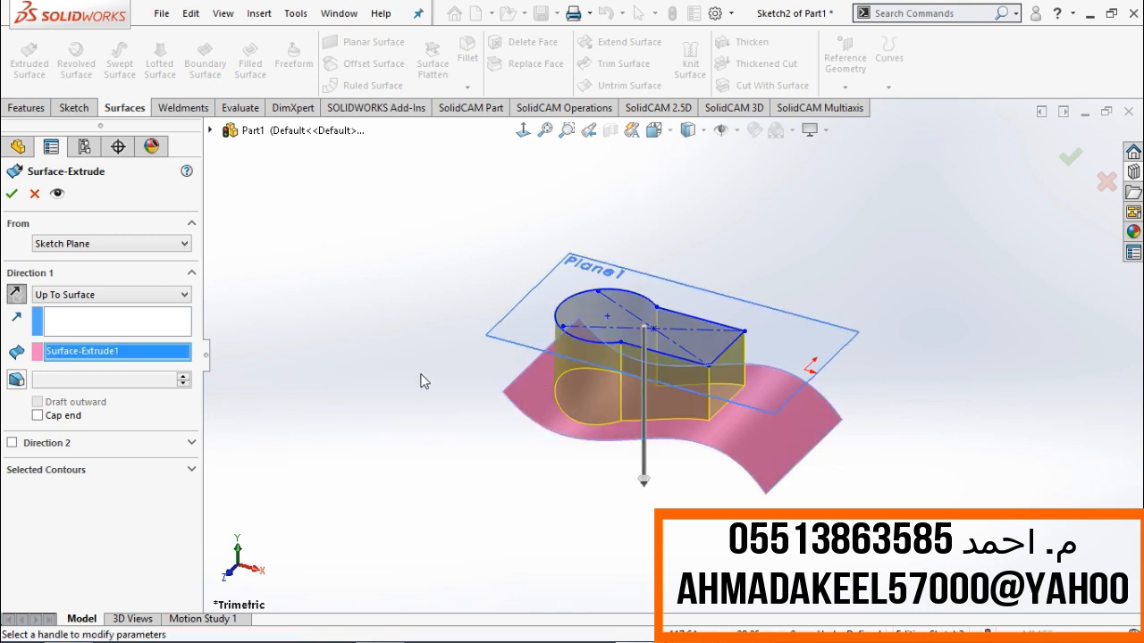
click(12, 193)
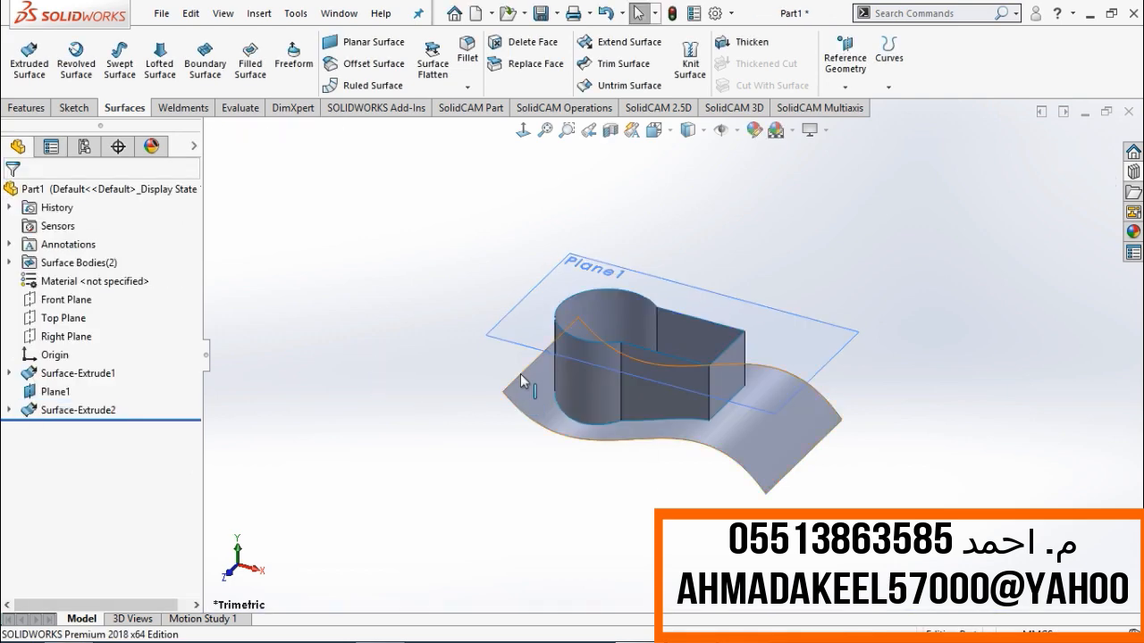
scroll(655, 336, down, 3)
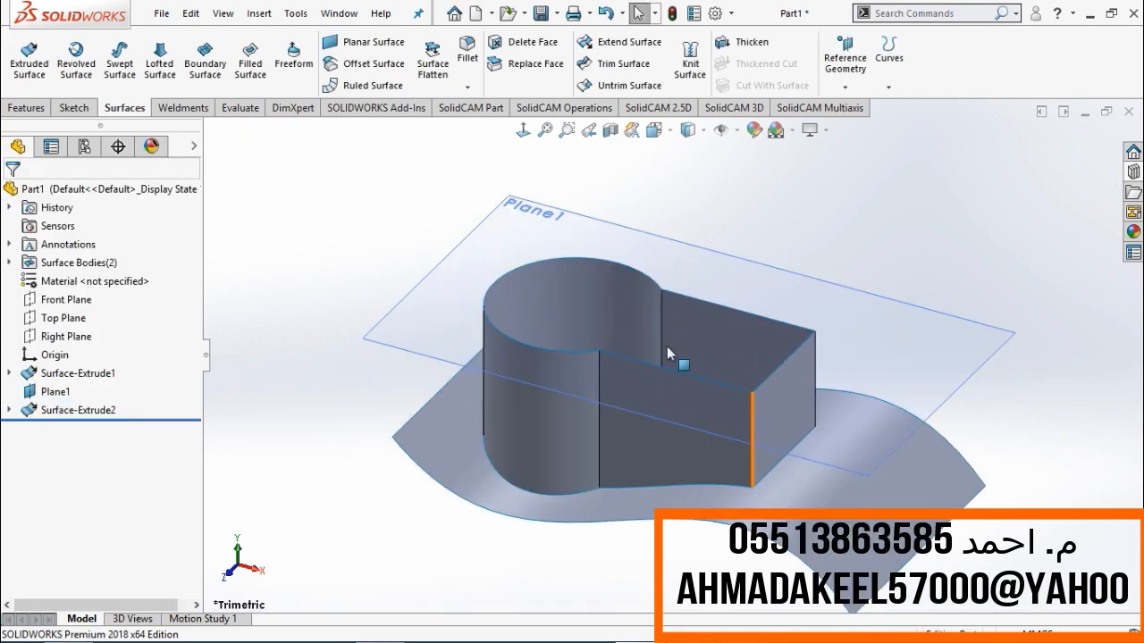
click(106, 411)
right_click(89, 411)
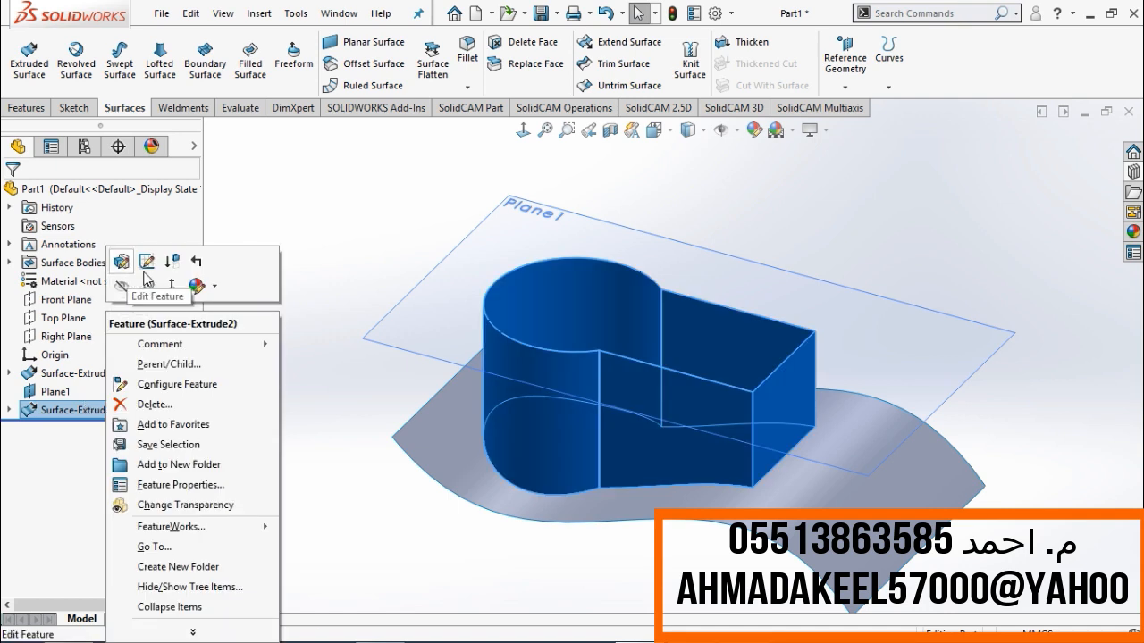
click(339, 192)
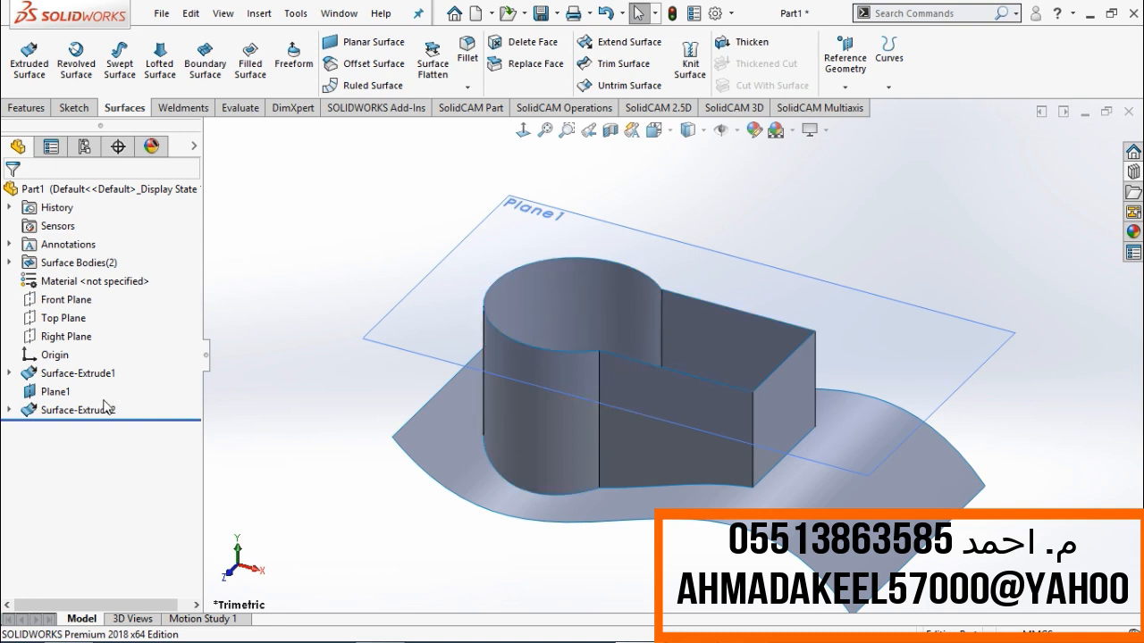
click(589, 357)
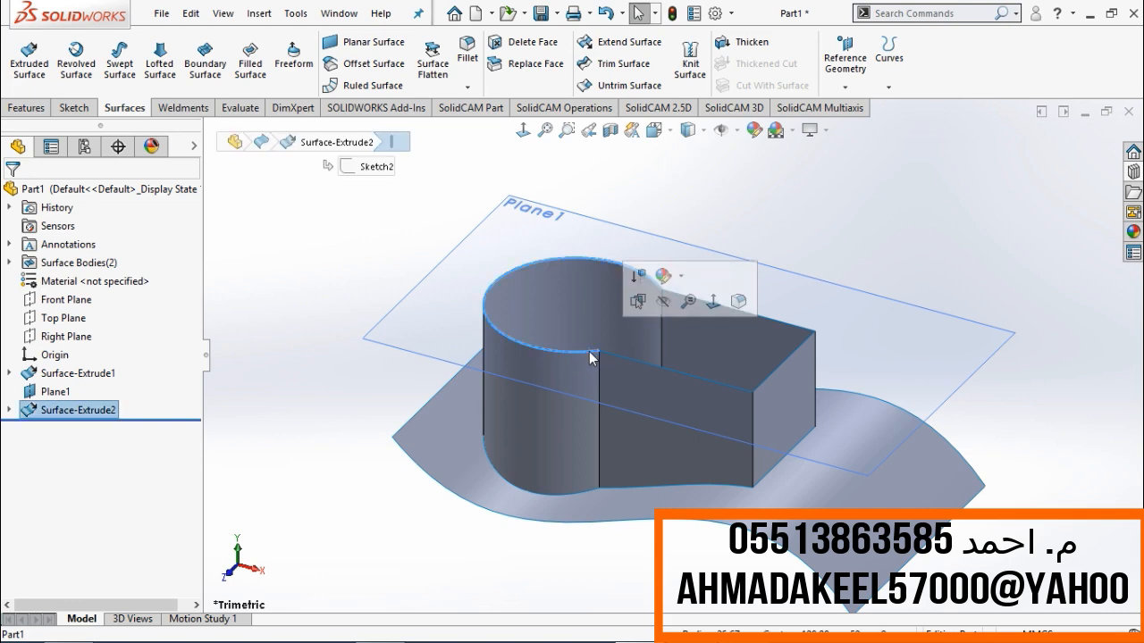
Edit the keyhole surface extrusion and enable Cap end to close it where it meets the wavy surface.
right_click(105, 402)
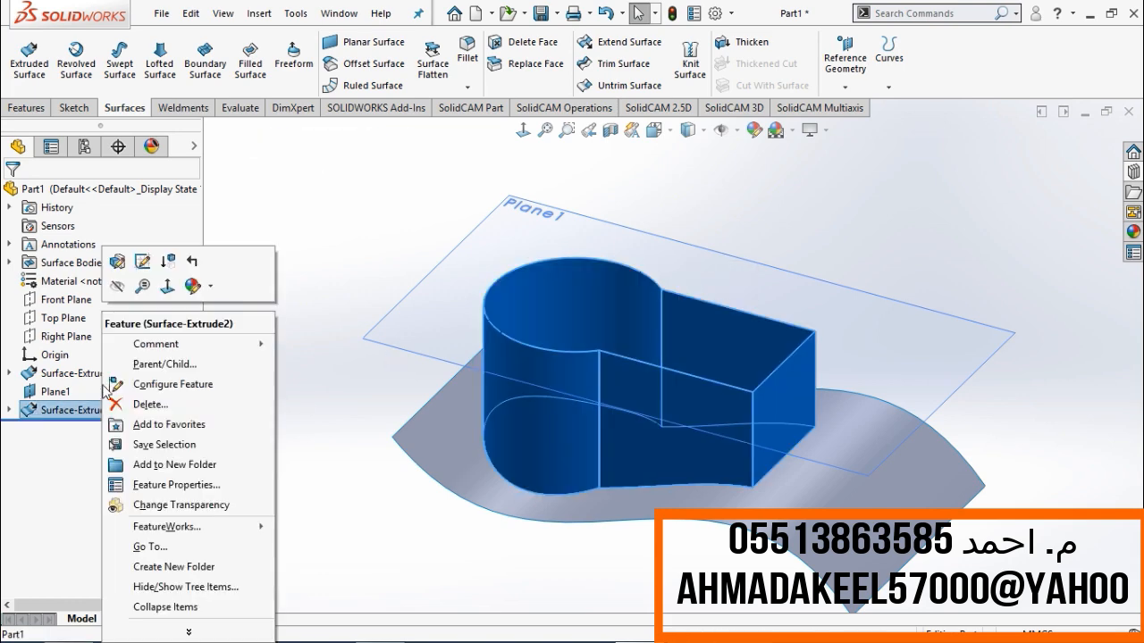
click(142, 261)
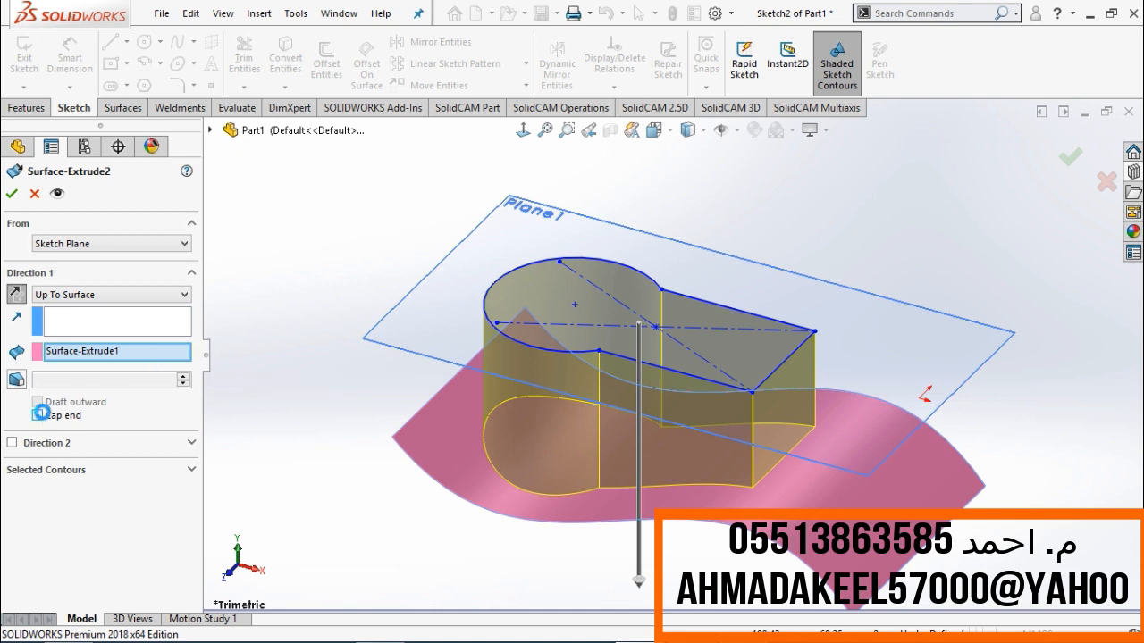
click(39, 414)
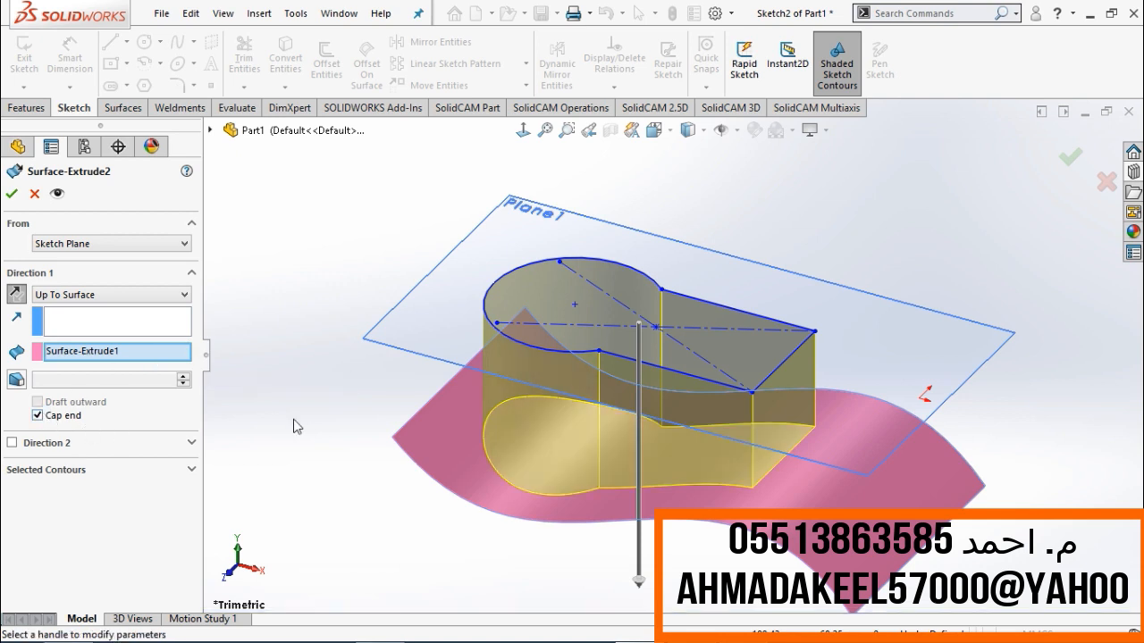
middle_drag(460, 486, 496, 412)
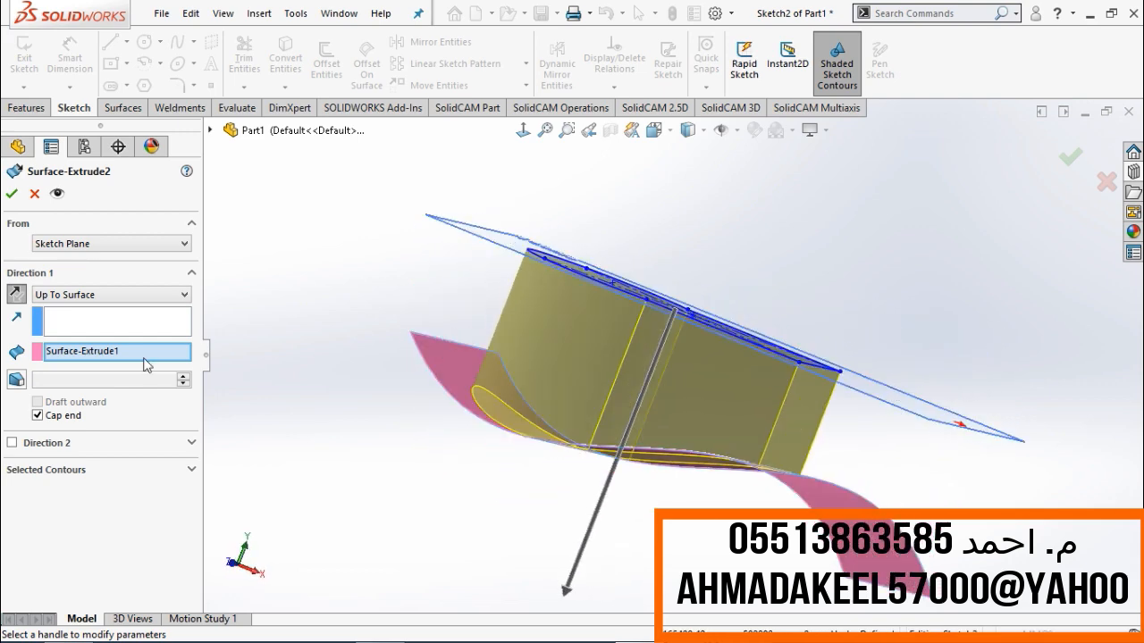
click(49, 420)
mouse_move(333, 368)
middle_down()
mouse_move(302, 406)
mouse_move(257, 405)
middle_up()
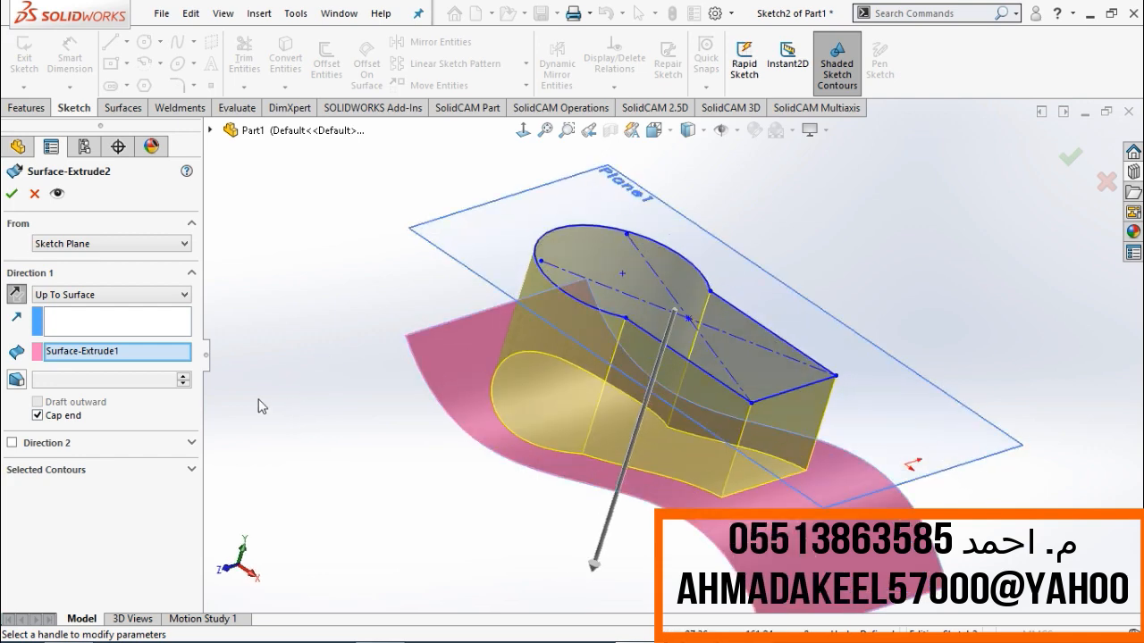
click(12, 194)
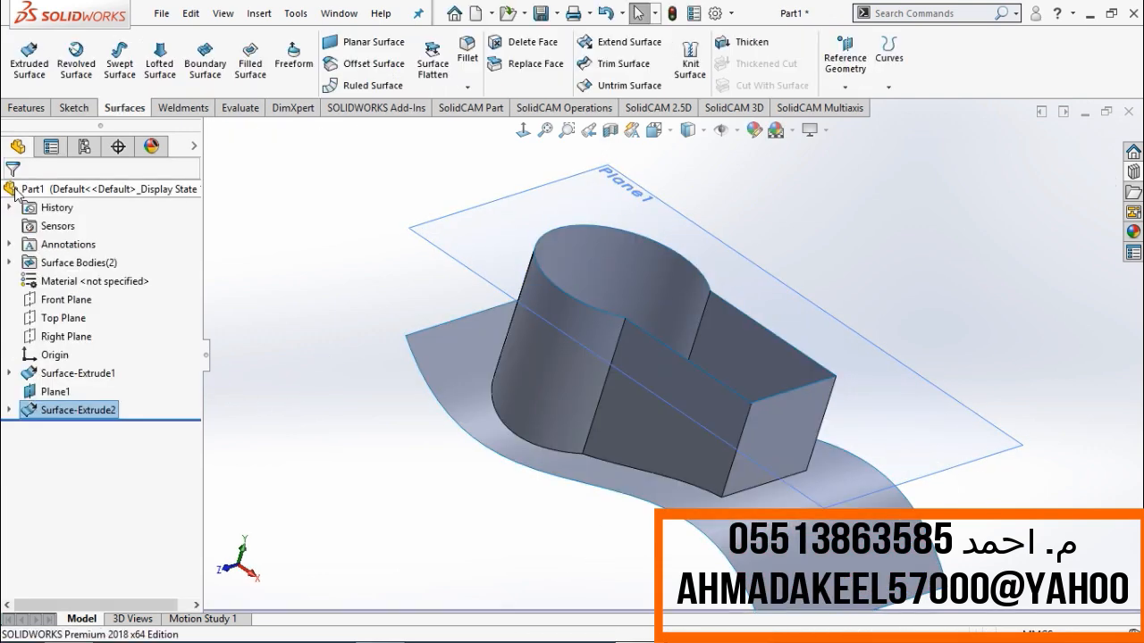
Close the open top of the keyhole extrusion with a planar surface bounded by its four upper edges.
middle_drag(381, 314, 517, 332)
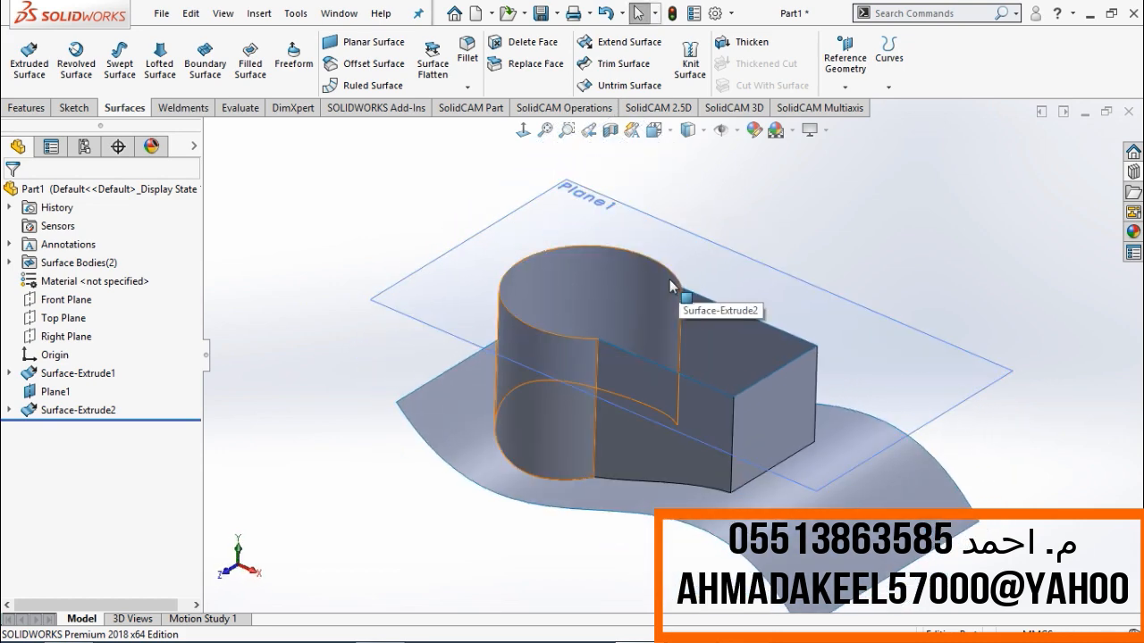
click(350, 44)
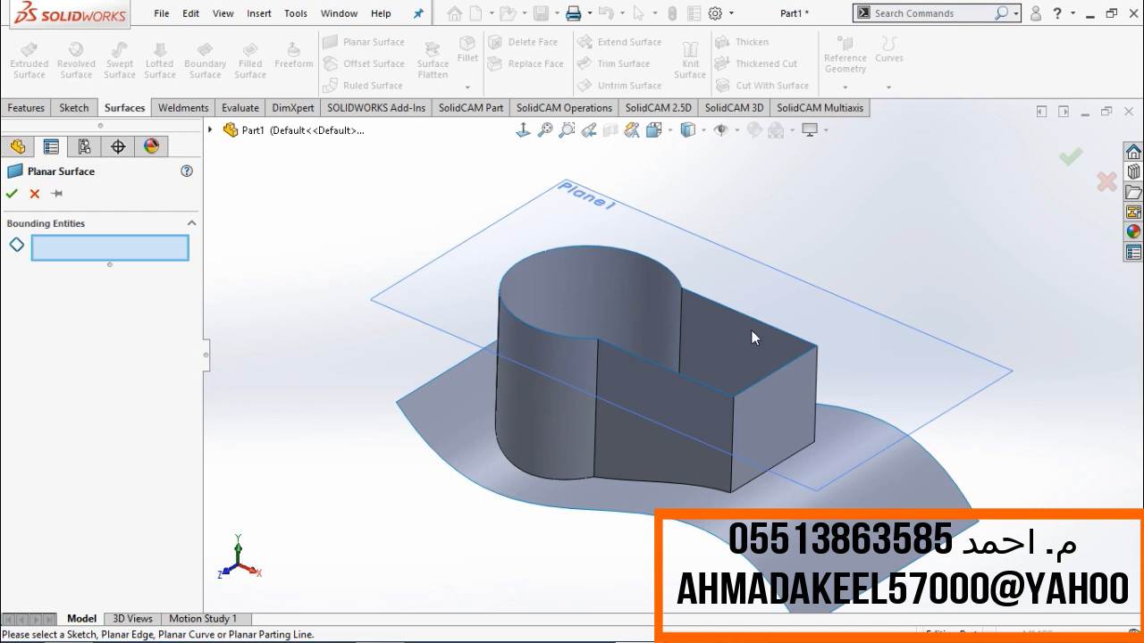
click(784, 367)
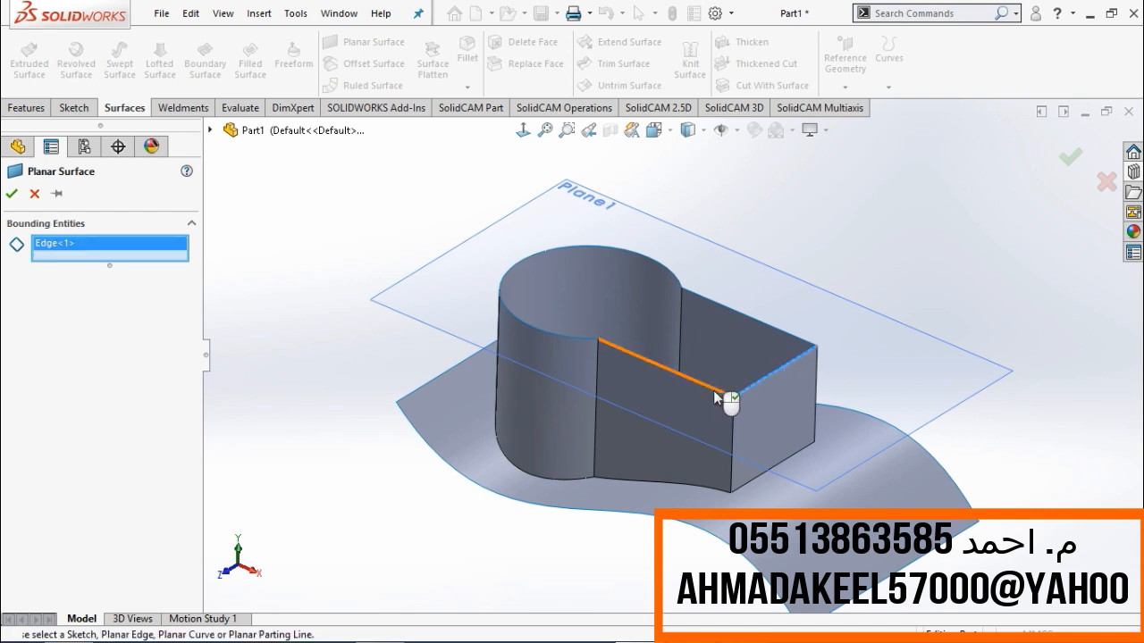
click(713, 390)
click(589, 344)
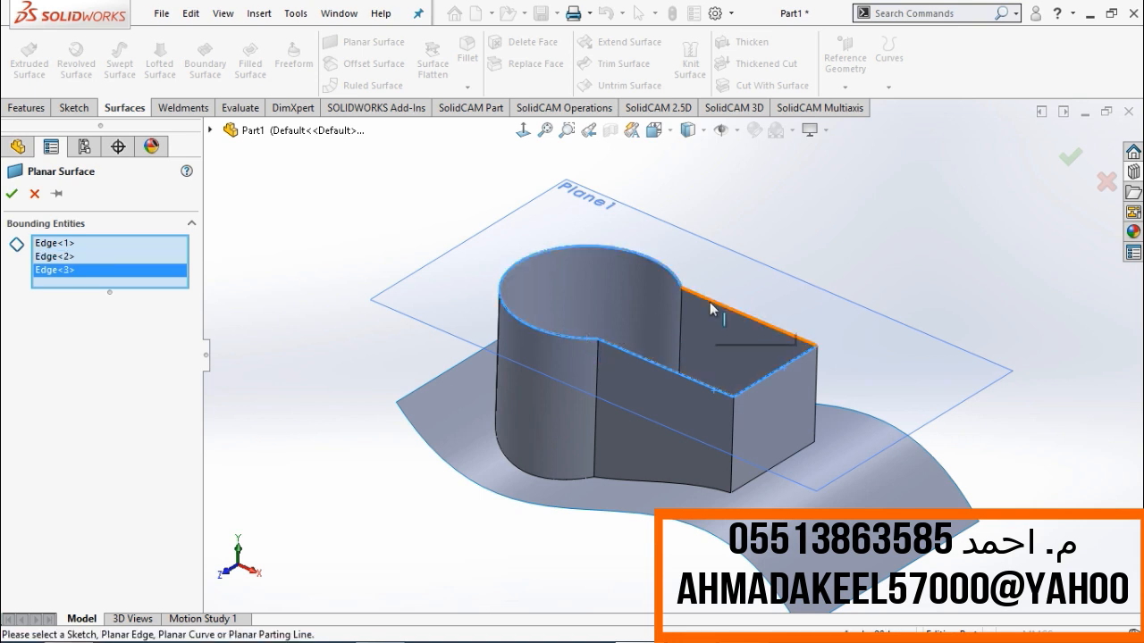
click(710, 302)
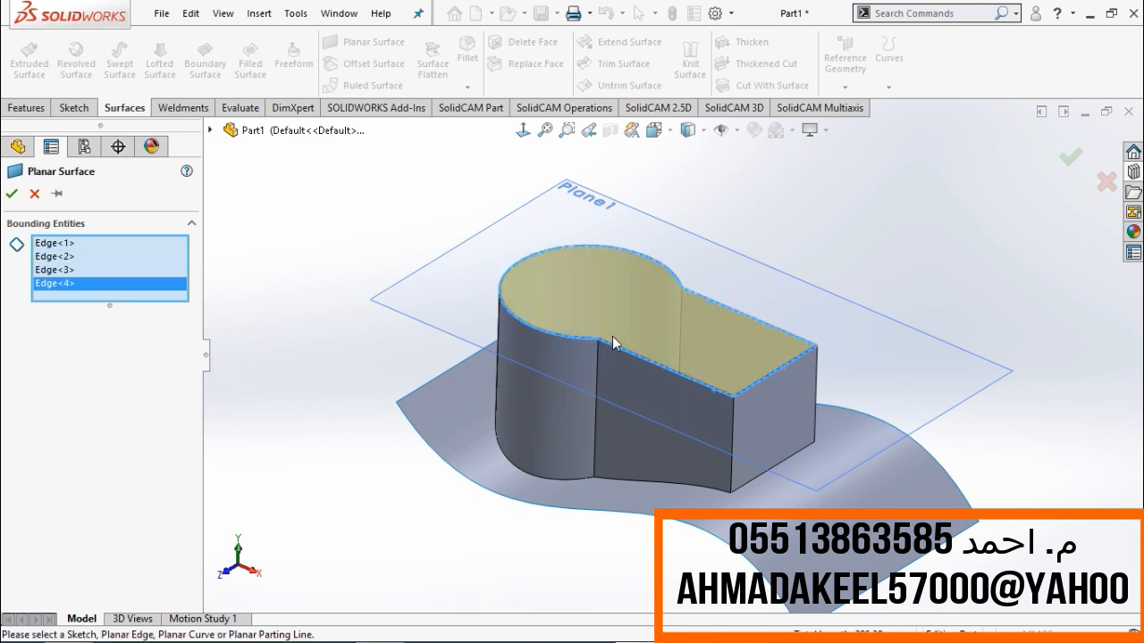
click(11, 193)
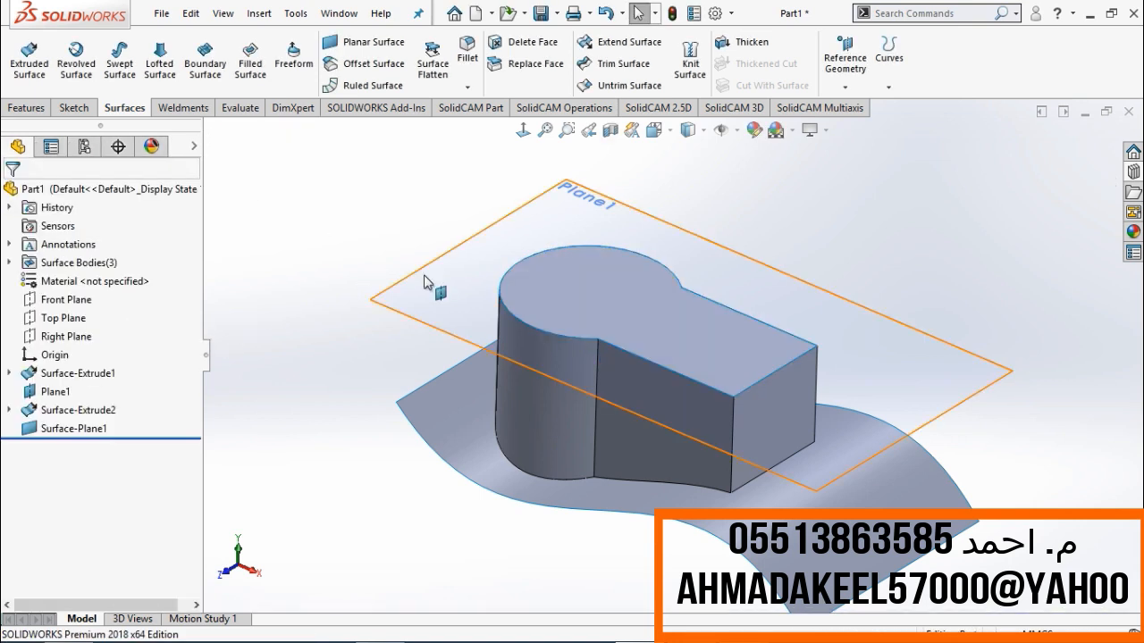
Hide the offset reference plane at the top of the keyhole body.
click(515, 227)
click(516, 227)
scroll(582, 430, up, 3)
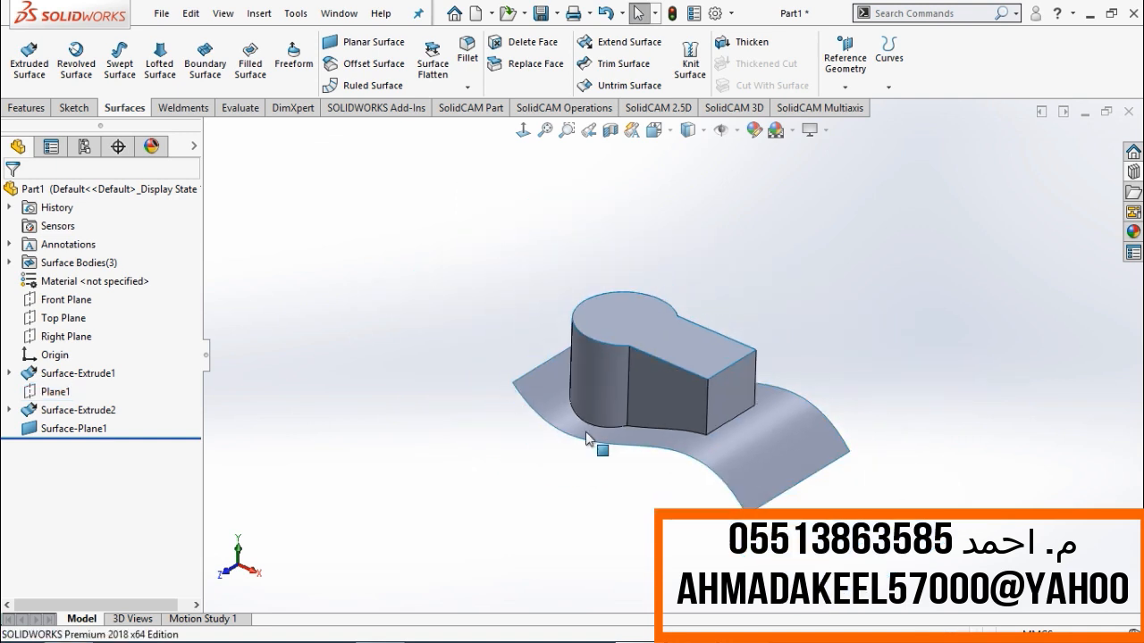
Apply an orange colour from the standard palette to the wavy surface extrusion.
scroll(779, 465, down, 2)
click(735, 433)
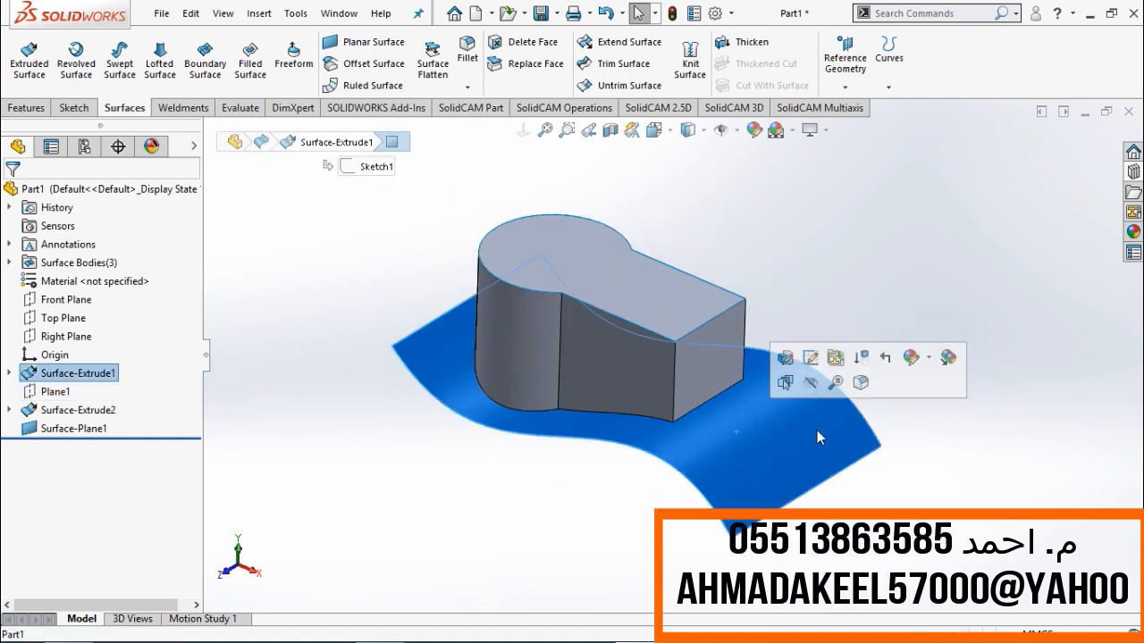
click(929, 369)
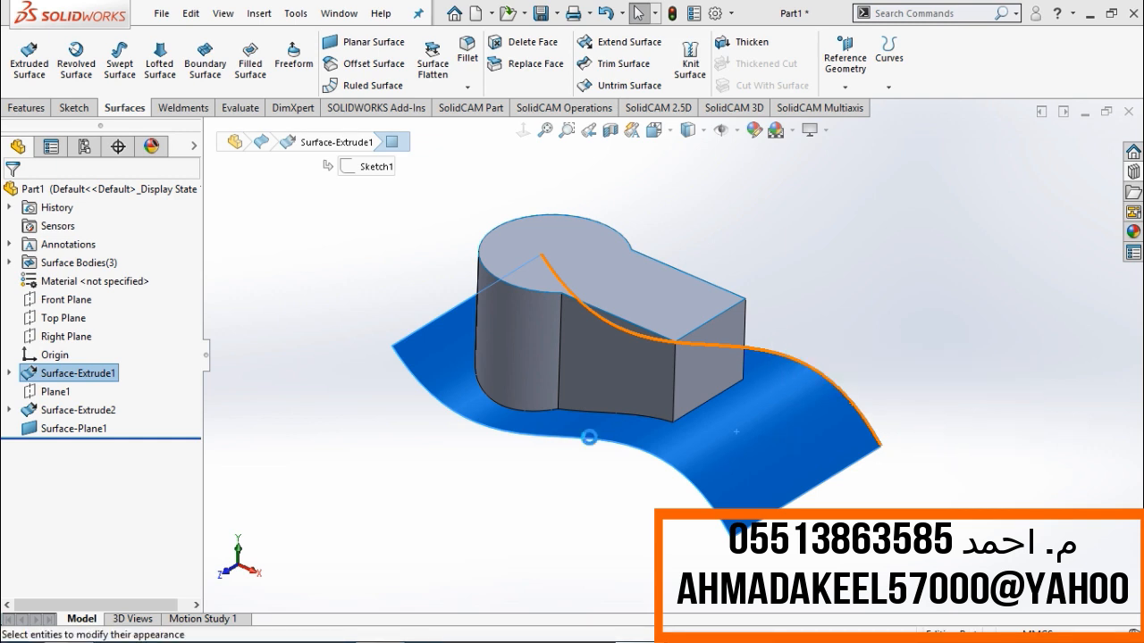
click(434, 477)
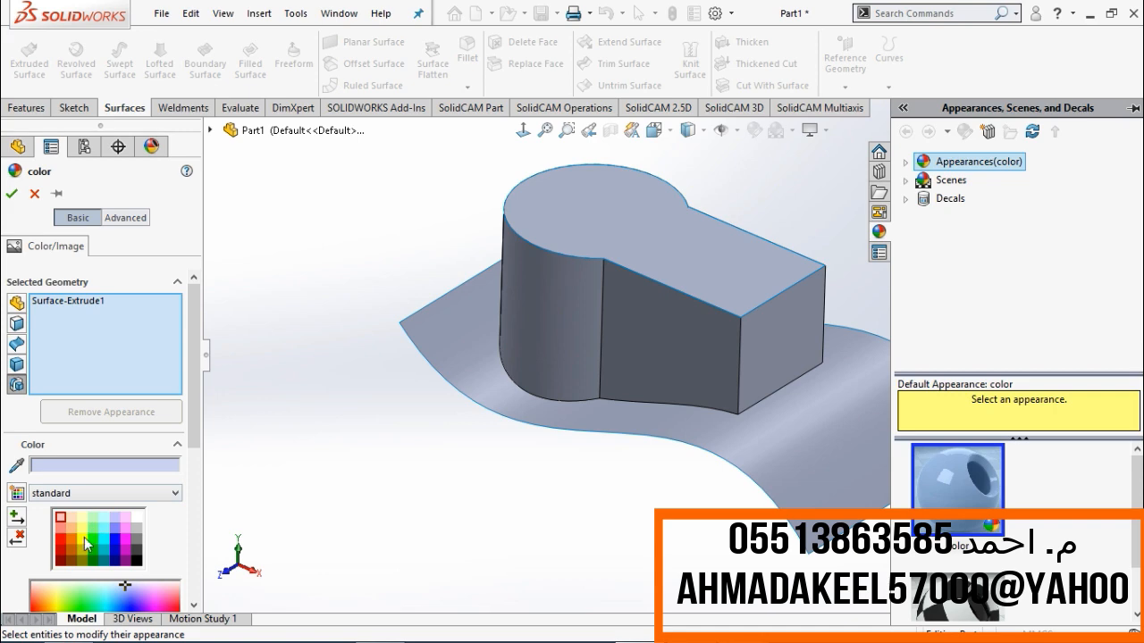
click(74, 545)
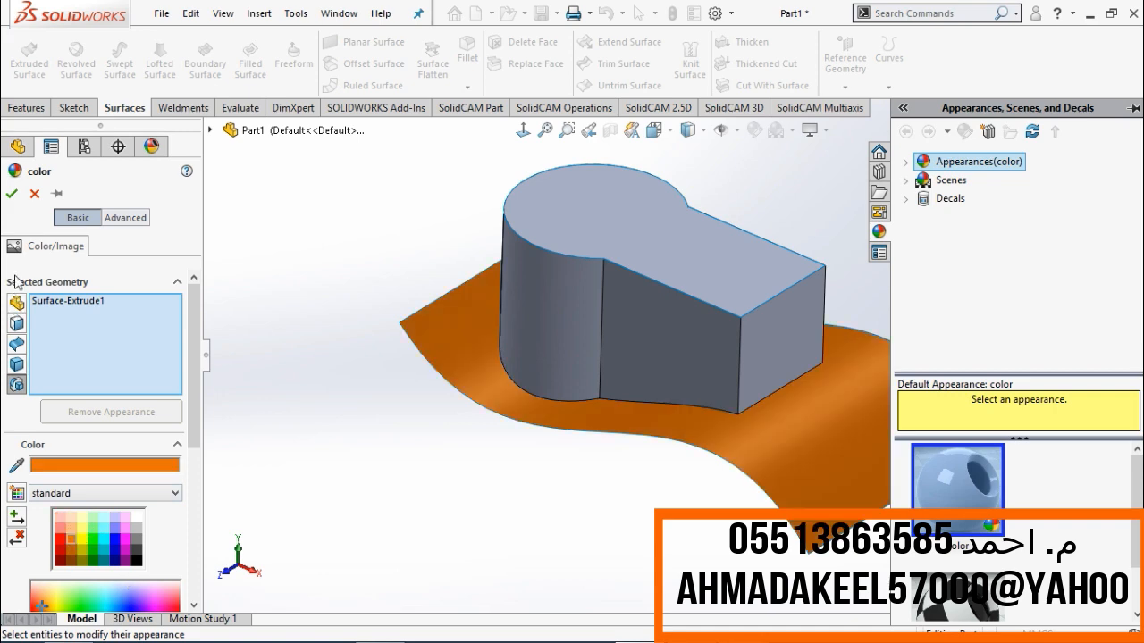
click(12, 193)
Apply a red colour from the standard palette to the whole keyhole surface extrusion.
click(613, 341)
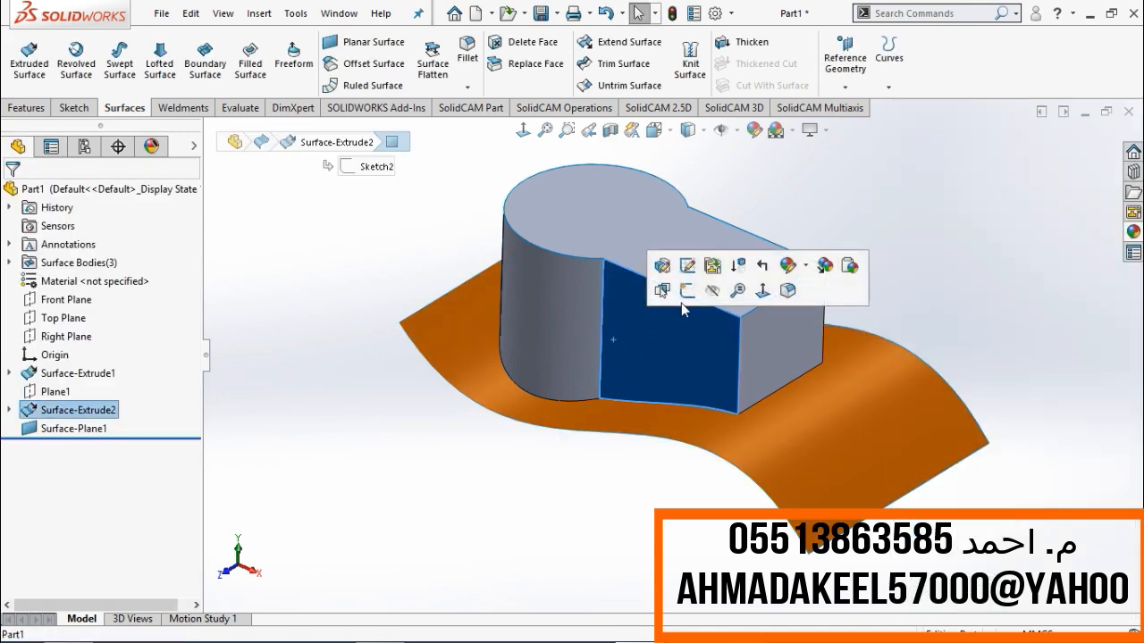
click(807, 268)
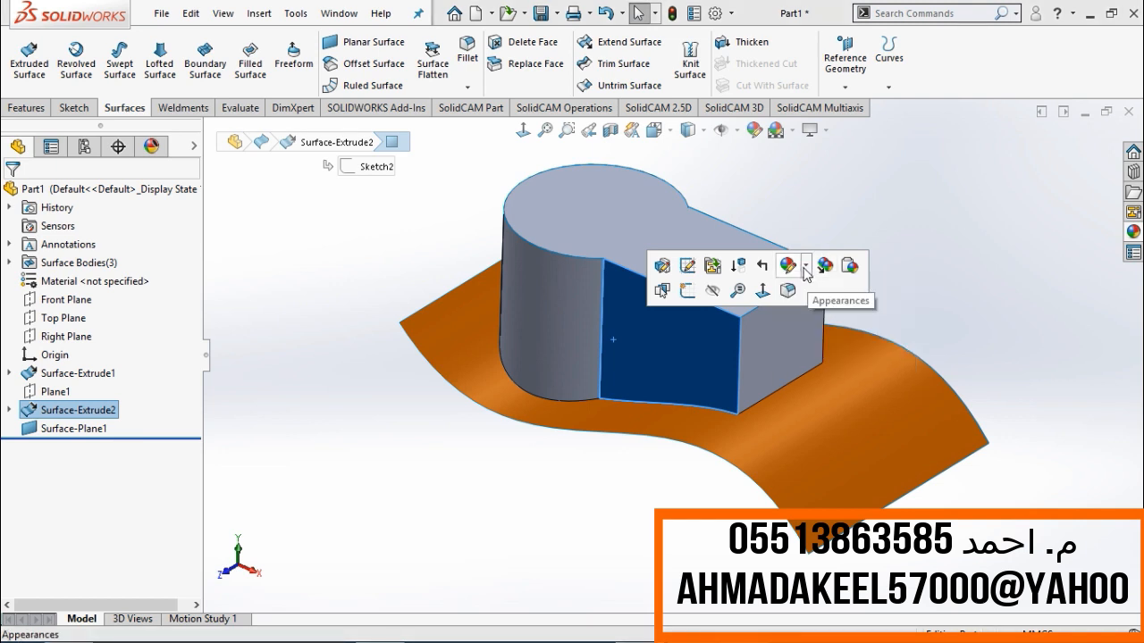
click(807, 268)
click(826, 322)
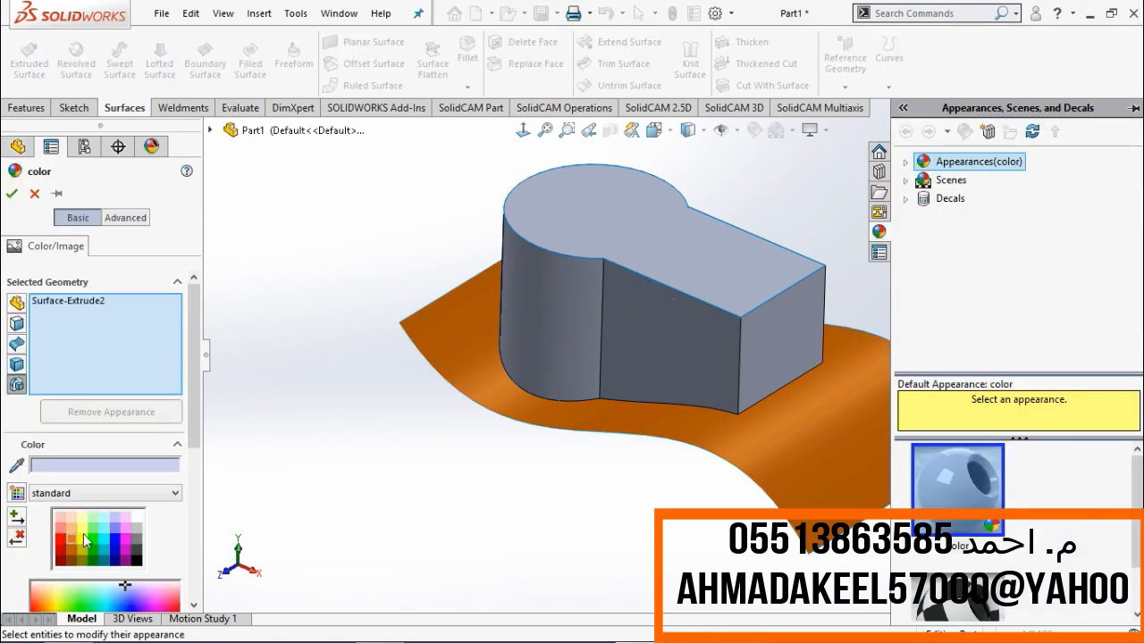
click(85, 537)
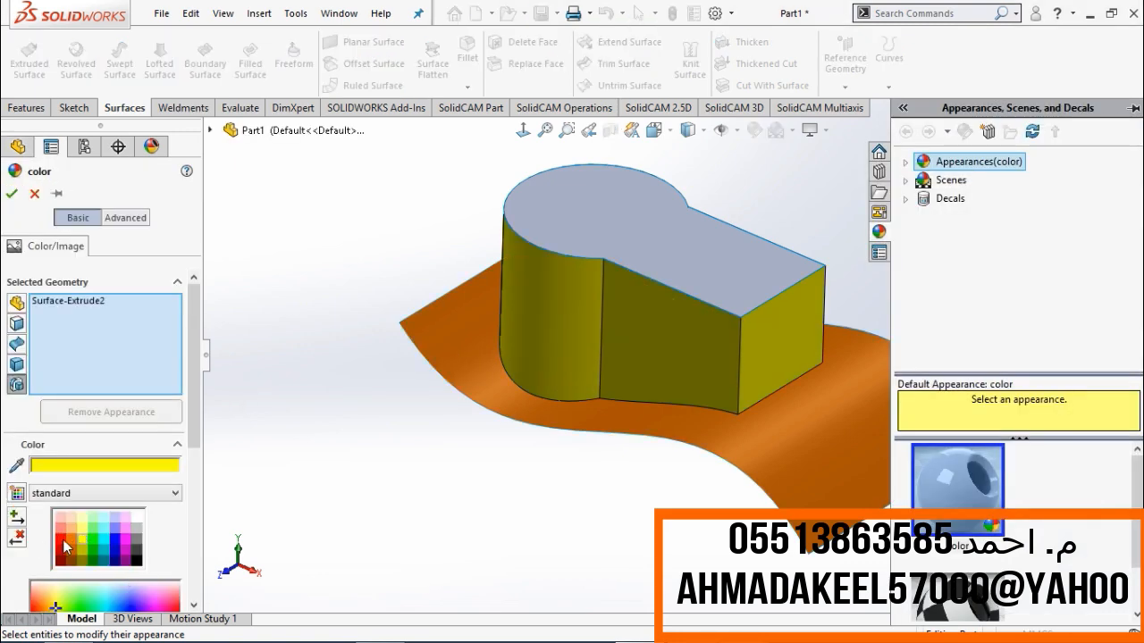
click(62, 541)
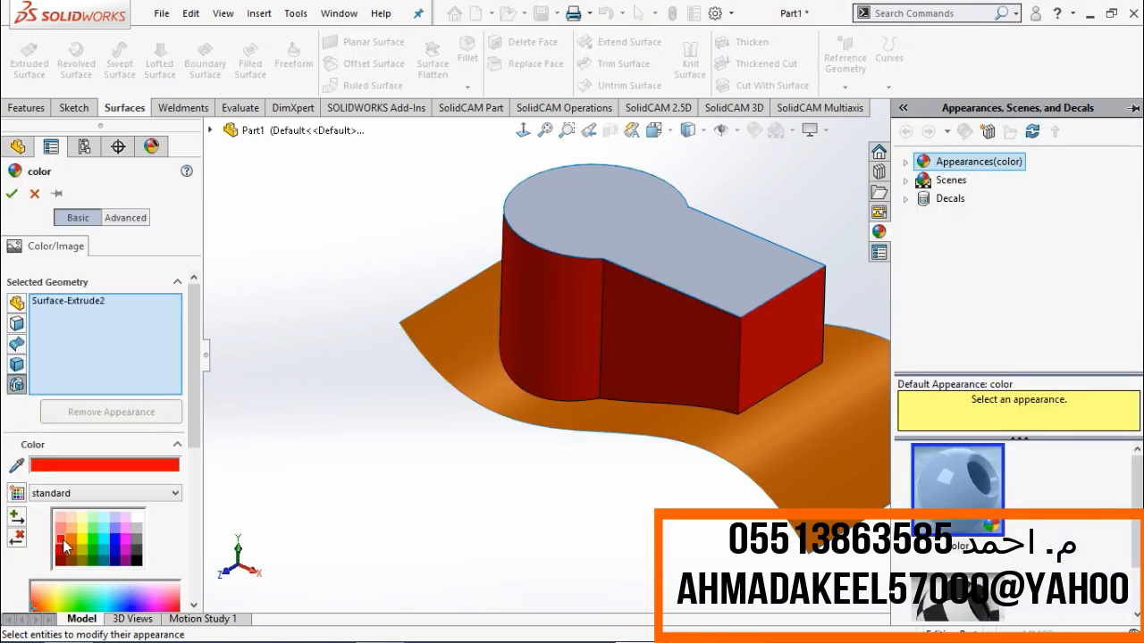
click(12, 193)
Apply a light yellow colour from the standard palette to the planar face capping the keyhole body.
click(596, 204)
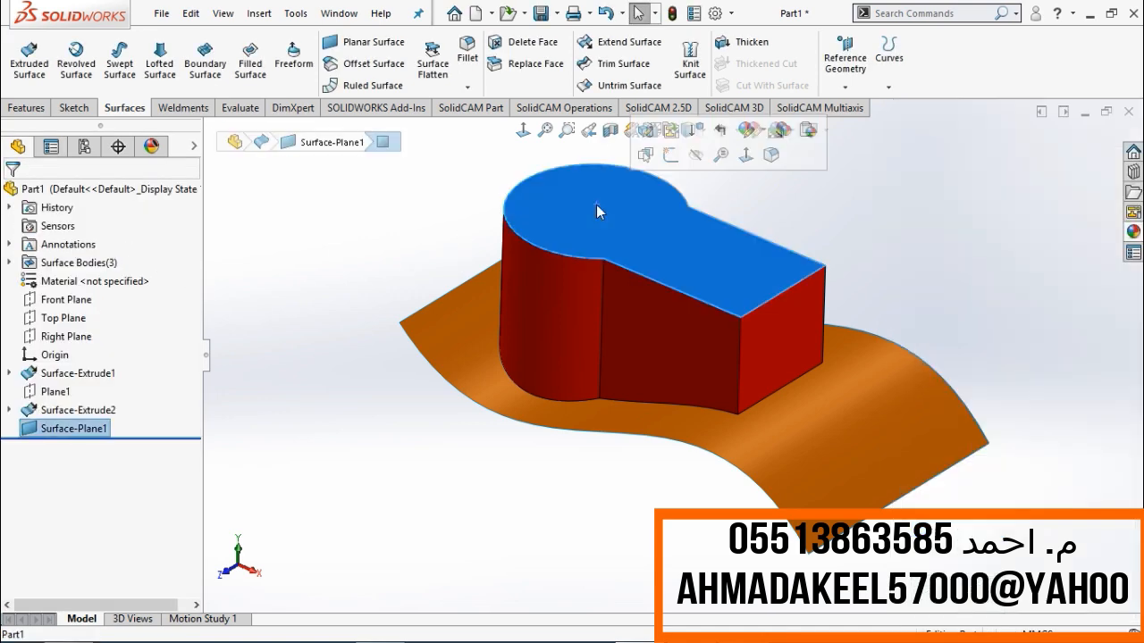
click(763, 129)
click(786, 167)
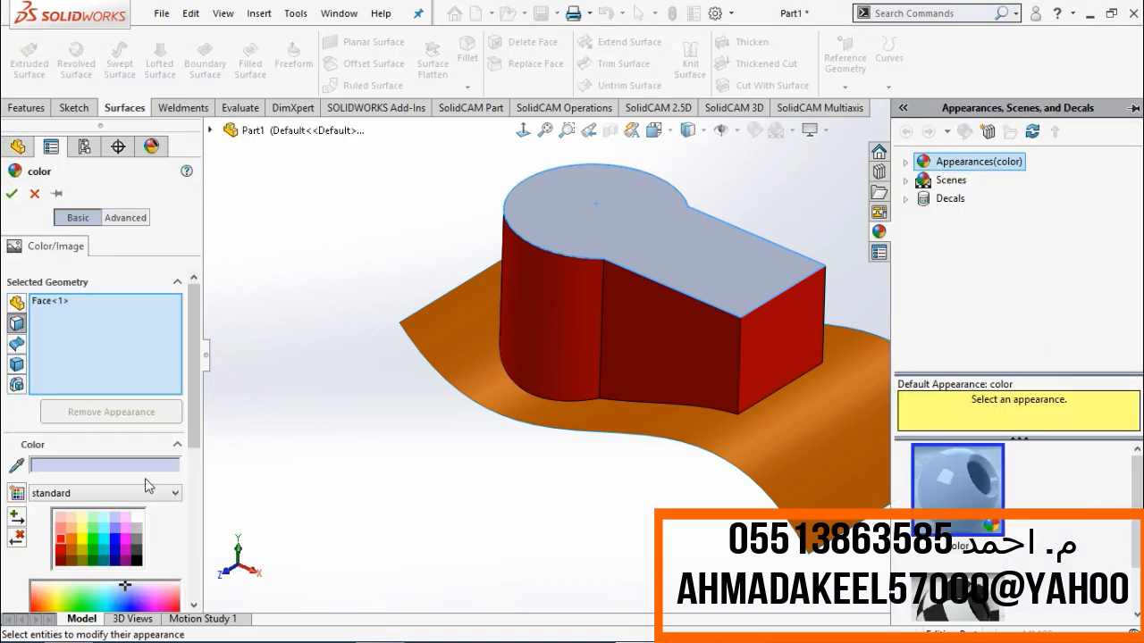
click(85, 531)
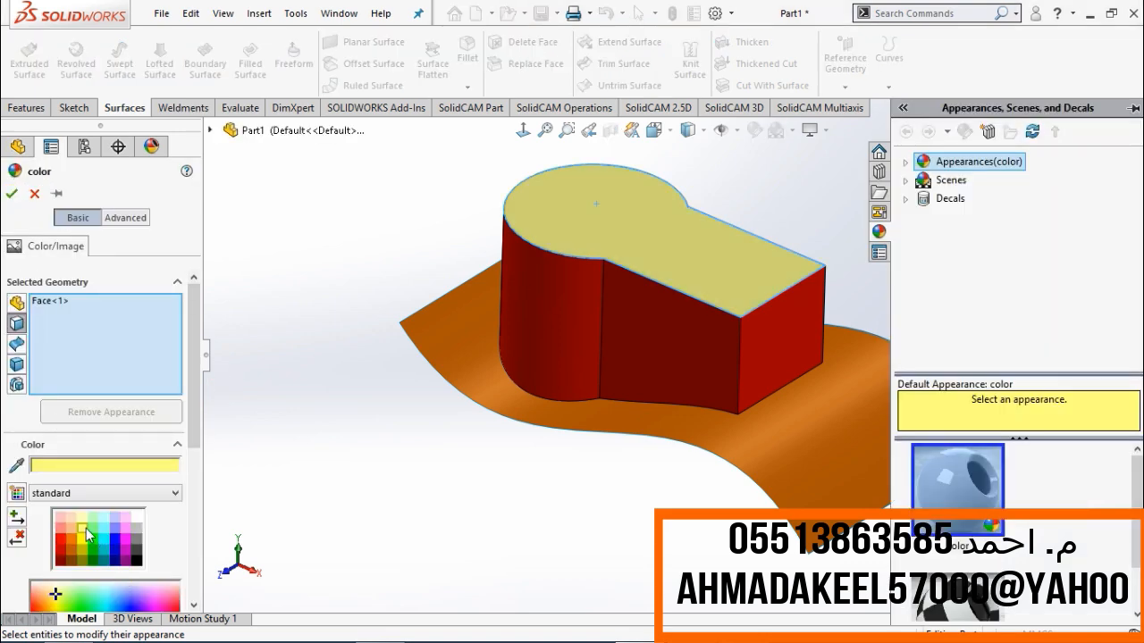
click(11, 193)
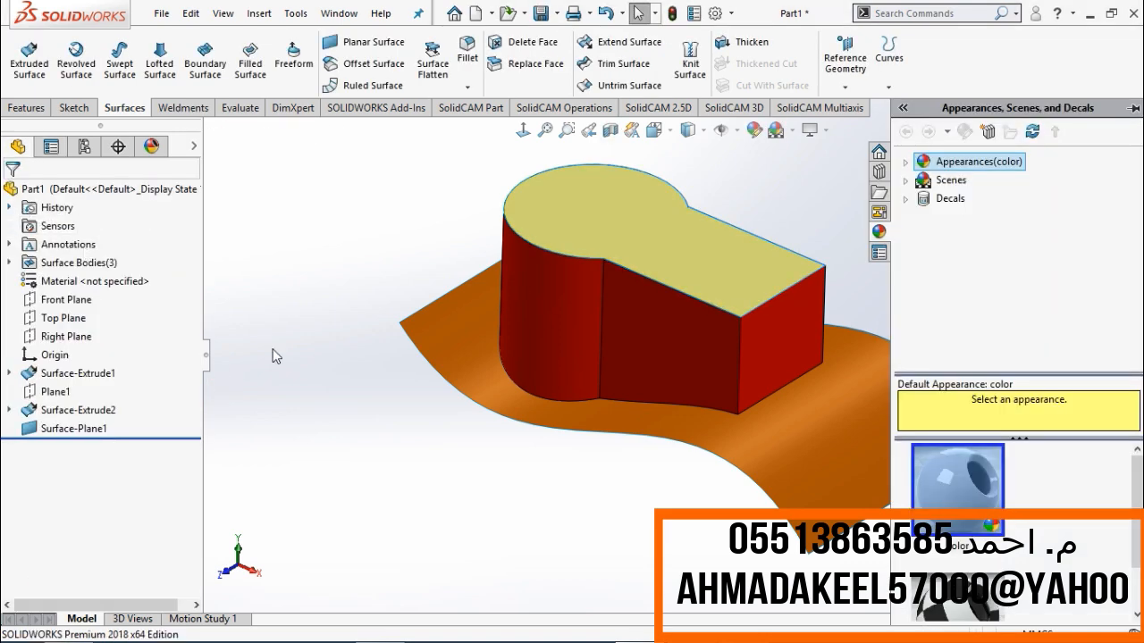
scroll(744, 439, down, 2)
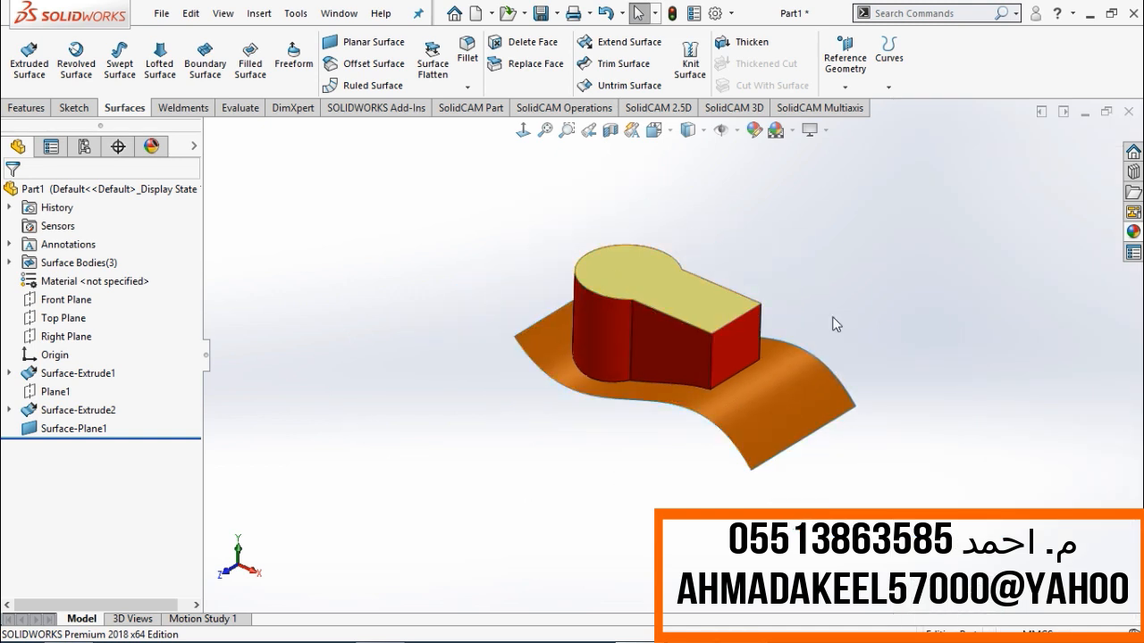
scroll(822, 280, up, 3)
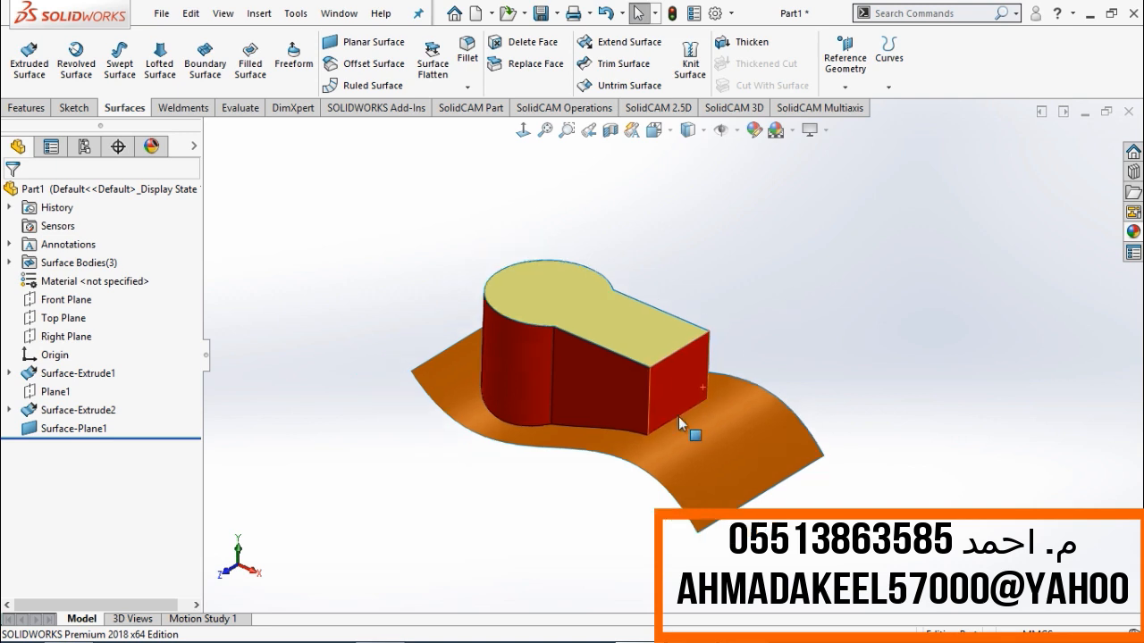